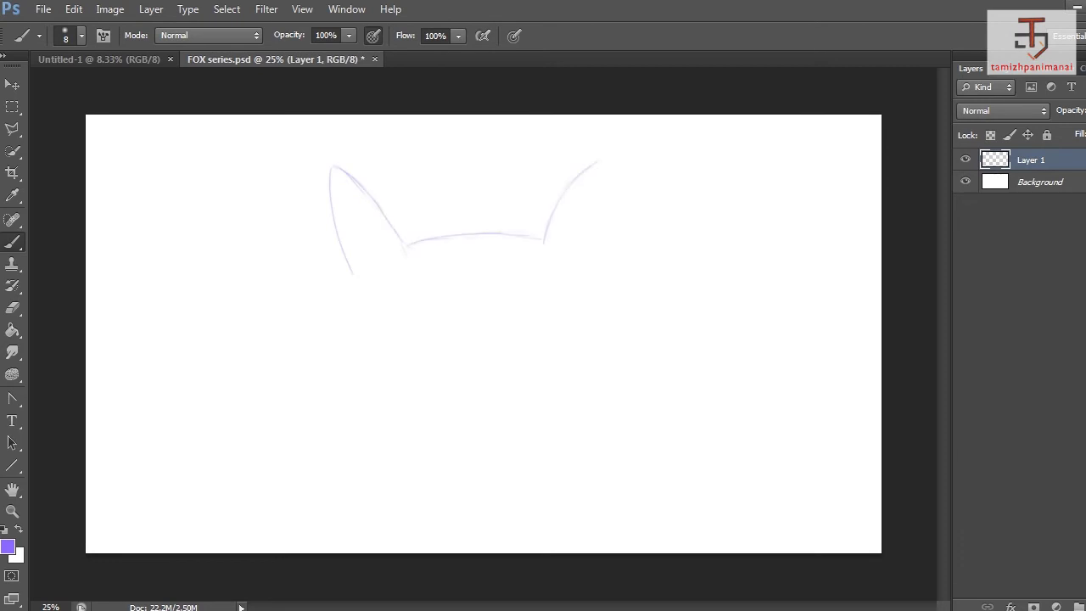
Sketch the right ear's outer edge and both sides of the fox's face down towards the muzzle.
{"action": "left_click_drag", "start_coordinate": [603, 166], "coordinate": [608, 229]}
{"action": "mouse_move", "coordinate": [356, 280]}
{"action": "left_mouse_down"}
{"action": "mouse_move", "coordinate": [363, 319]}
{"action": "mouse_move", "coordinate": [419, 404]}
{"action": "left_mouse_up"}
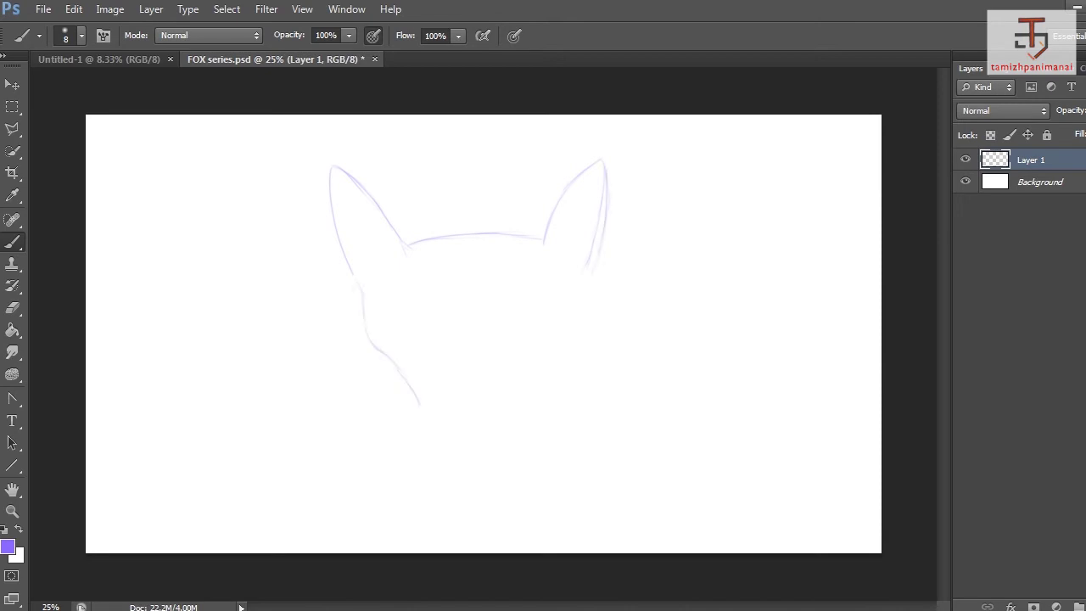
{"action": "mouse_move", "coordinate": [592, 270]}
{"action": "left_mouse_down"}
{"action": "mouse_move", "coordinate": [577, 348]}
{"action": "mouse_move", "coordinate": [533, 414]}
{"action": "left_mouse_up"}
{"action": "left_click_drag", "start_coordinate": [576, 348], "coordinate": [545, 383]}
{"action": "mouse_move", "coordinate": [371, 342]}
{"action": "left_mouse_down"}
{"action": "mouse_move", "coordinate": [409, 379]}
{"action": "mouse_move", "coordinate": [429, 422]}
{"action": "left_mouse_up"}
Sketch the lower cheeks, nose, mouth and jaw, undoing the unwanted strokes and redrawing them.
{"action": "left_click_drag", "start_coordinate": [528, 433], "coordinate": [570, 350]}
{"action": "left_click_drag", "start_coordinate": [371, 342], "coordinate": [438, 432]}
{"action": "mouse_move", "coordinate": [502, 408]}
{"action": "left_mouse_down"}
{"action": "mouse_move", "coordinate": [459, 416]}
{"action": "mouse_move", "coordinate": [472, 442]}
{"action": "mouse_move", "coordinate": [500, 438]}
{"action": "mouse_move", "coordinate": [442, 443]}
{"action": "mouse_move", "coordinate": [483, 447]}
{"action": "mouse_move", "coordinate": [528, 429]}
{"action": "mouse_move", "coordinate": [441, 441]}
{"action": "left_mouse_up"}
{"action": "mouse_move", "coordinate": [417, 404]}
{"action": "left_mouse_down"}
{"action": "mouse_move", "coordinate": [428, 448]}
{"action": "mouse_move", "coordinate": [488, 477]}
{"action": "left_mouse_up"}
{"action": "key", "text": "ctrl+alt+z"}
{"action": "key", "text": "ctrl+alt+z"}
{"action": "mouse_move", "coordinate": [412, 386]}
{"action": "left_mouse_down"}
{"action": "mouse_move", "coordinate": [441, 466]}
{"action": "mouse_move", "coordinate": [509, 469]}
{"action": "mouse_move", "coordinate": [535, 436]}
{"action": "mouse_move", "coordinate": [479, 476]}
{"action": "mouse_move", "coordinate": [532, 449]}
{"action": "left_mouse_up"}
Enlarge the eraser to 58 px and return to the Brush tool.
{"action": "key", "text": "e"}
{"action": "right_click", "coordinate": [614, 450]}
{"action": "left_click", "coordinate": [685, 430]}
{"action": "key", "text": "Return"}
{"action": "key", "text": "b"}
Draw the inner sides of the muzzle and erase rough lines along the cheeks.
{"action": "left_click_drag", "start_coordinate": [438, 428], "coordinate": [422, 363]}
{"action": "left_click_drag", "start_coordinate": [537, 367], "coordinate": [532, 417]}
{"action": "key", "text": "e"}
{"action": "mouse_move", "coordinate": [422, 412]}
{"action": "left_mouse_down"}
{"action": "mouse_move", "coordinate": [390, 360]}
{"action": "mouse_move", "coordinate": [427, 429]}
{"action": "left_mouse_up"}
{"action": "mouse_move", "coordinate": [557, 377]}
{"action": "left_mouse_down"}
{"action": "mouse_move", "coordinate": [545, 394]}
{"action": "mouse_move", "coordinate": [578, 338]}
{"action": "left_mouse_up"}
Redraw the jaw's left side and the cheek lines beside the muzzle.
{"action": "key", "text": "b"}
{"action": "left_click_drag", "start_coordinate": [439, 438], "coordinate": [439, 463]}
{"action": "left_click_drag", "start_coordinate": [422, 405], "coordinate": [429, 436]}
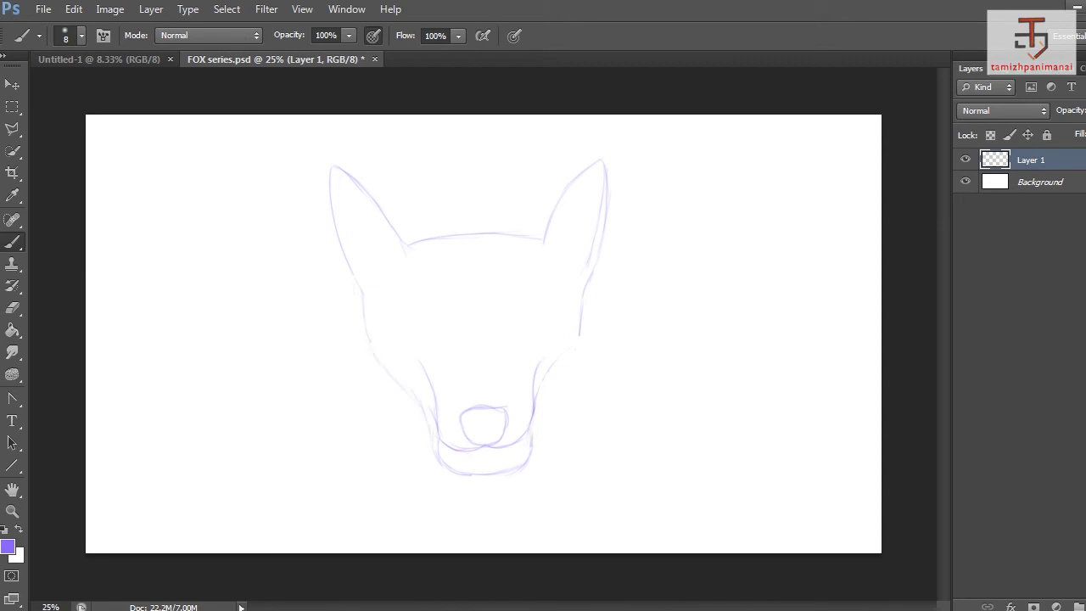
{"action": "left_click_drag", "start_coordinate": [546, 386], "coordinate": [538, 407]}
{"action": "left_click_drag", "start_coordinate": [563, 366], "coordinate": [552, 383]}
Sketch two slanted almond-shaped eyes joined by a curved guide line and clean up their outlines.
{"action": "mouse_move", "coordinate": [407, 319]}
{"action": "left_mouse_down"}
{"action": "mouse_move", "coordinate": [429, 318]}
{"action": "mouse_move", "coordinate": [424, 331]}
{"action": "mouse_move", "coordinate": [439, 333]}
{"action": "mouse_move", "coordinate": [505, 335]}
{"action": "mouse_move", "coordinate": [541, 321]}
{"action": "left_mouse_up"}
{"action": "key", "text": "e"}
{"action": "key", "text": "b"}
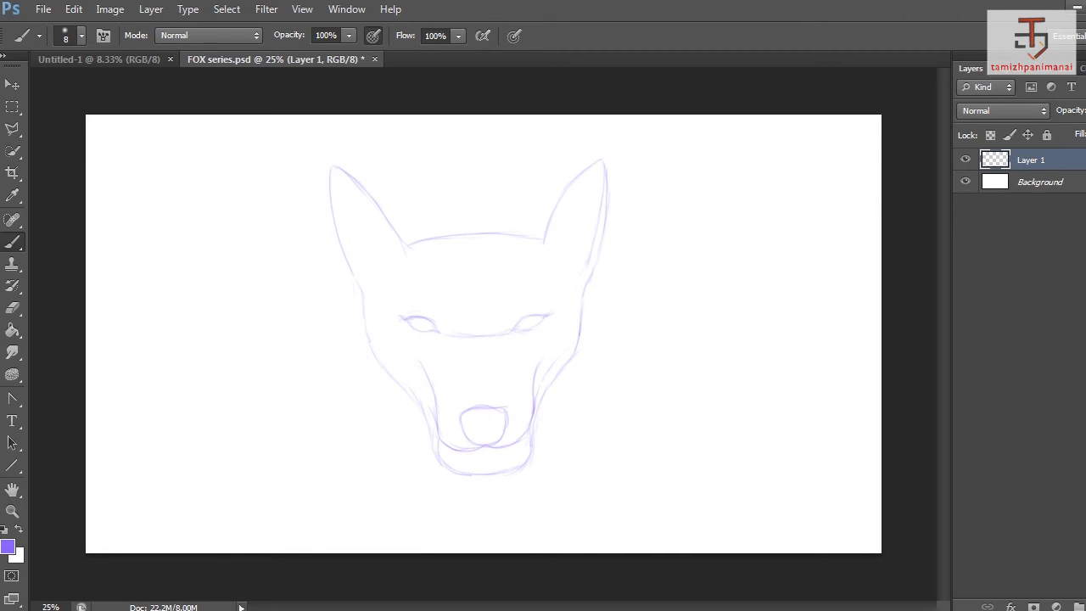
{"action": "key", "text": "e"}
{"action": "mouse_move", "coordinate": [516, 325]}
{"action": "left_mouse_down"}
{"action": "mouse_move", "coordinate": [541, 317]}
{"action": "mouse_move", "coordinate": [529, 317]}
{"action": "left_mouse_up"}
{"action": "key", "text": "b"}
{"action": "key", "text": "e"}
{"action": "left_click_drag", "start_coordinate": [435, 327], "coordinate": [406, 319]}
{"action": "key", "text": "b"}
Reshape the right eye with a higher outer corner and erase the guide line between the eyes.
{"action": "key", "text": "e"}
{"action": "left_click_drag", "start_coordinate": [515, 324], "coordinate": [541, 317]}
{"action": "key", "text": "b"}
{"action": "key", "text": "e"}
{"action": "mouse_move", "coordinate": [521, 314]}
{"action": "left_mouse_down"}
{"action": "mouse_move", "coordinate": [553, 316]}
{"action": "mouse_move", "coordinate": [540, 309]}
{"action": "left_mouse_up"}
{"action": "key", "text": "b"}
{"action": "key", "text": "e"}
{"action": "left_click_drag", "start_coordinate": [460, 336], "coordinate": [494, 336]}
{"action": "key", "text": "b"}
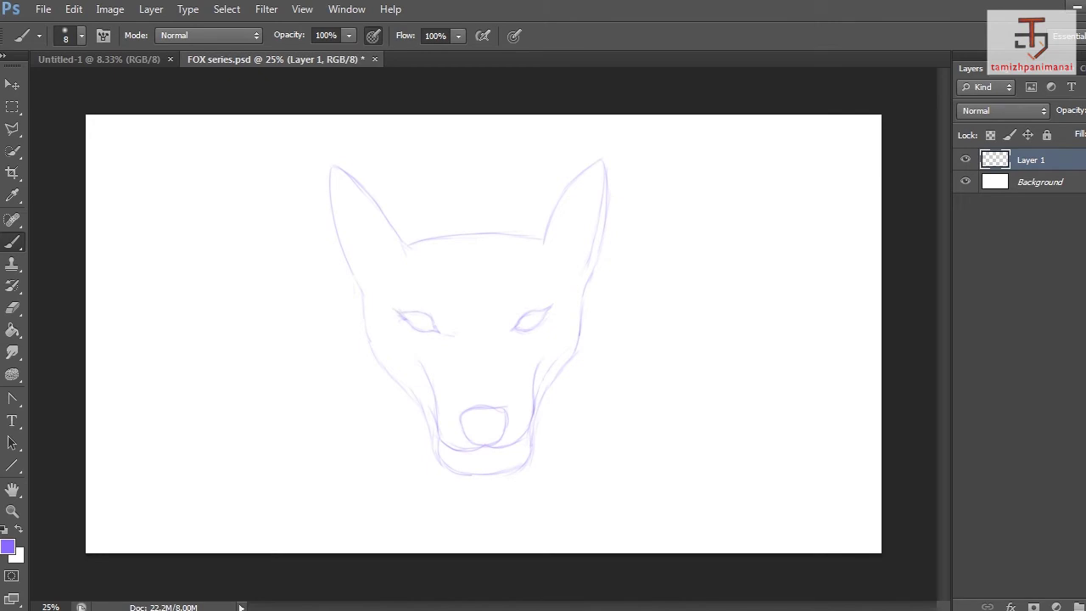
Draw the inner contour of the left ear, undoing and erasing the failed strokes.
{"action": "left_click_drag", "start_coordinate": [428, 419], "coordinate": [431, 443]}
{"action": "left_click_drag", "start_coordinate": [365, 223], "coordinate": [378, 248]}
{"action": "left_click_drag", "start_coordinate": [339, 205], "coordinate": [352, 259]}
{"action": "key", "text": "ctrl+z"}
{"action": "key", "text": "e"}
{"action": "left_click_drag", "start_coordinate": [347, 180], "coordinate": [378, 251]}
{"action": "key", "text": "b"}
{"action": "left_click_drag", "start_coordinate": [342, 216], "coordinate": [362, 276]}
{"action": "key", "text": "ctrl+z"}
{"action": "left_click_drag", "start_coordinate": [344, 188], "coordinate": [378, 249]}
{"action": "left_click_drag", "start_coordinate": [334, 181], "coordinate": [339, 215]}
Clean up the right ear's outer edge and draw the ear's inner contour.
{"action": "key", "text": "e"}
{"action": "left_click_drag", "start_coordinate": [601, 197], "coordinate": [592, 269]}
{"action": "key", "text": "b"}
{"action": "left_click_drag", "start_coordinate": [582, 192], "coordinate": [567, 225]}
{"action": "left_click_drag", "start_coordinate": [592, 260], "coordinate": [603, 197]}
Draw two nostrils in the nose and replace the lower jaw with a narrower one.
{"action": "mouse_move", "coordinate": [472, 419]}
{"action": "left_mouse_down"}
{"action": "mouse_move", "coordinate": [467, 429]}
{"action": "mouse_move", "coordinate": [498, 429]}
{"action": "left_mouse_up"}
{"action": "key", "text": "e"}
{"action": "mouse_move", "coordinate": [439, 463]}
{"action": "left_mouse_down"}
{"action": "mouse_move", "coordinate": [463, 474]}
{"action": "mouse_move", "coordinate": [532, 432]}
{"action": "left_mouse_up"}
{"action": "mouse_move", "coordinate": [430, 435]}
{"action": "left_mouse_down"}
{"action": "mouse_move", "coordinate": [438, 453]}
{"action": "mouse_move", "coordinate": [477, 471]}
{"action": "mouse_move", "coordinate": [510, 467]}
{"action": "left_mouse_up"}
{"action": "key", "text": "b"}
Erase the rough right jaw line and redraw the lower cheek lines on both sides.
{"action": "key", "text": "e"}
{"action": "left_click_drag", "start_coordinate": [538, 429], "coordinate": [550, 380]}
{"action": "key", "text": "b"}
{"action": "left_click_drag", "start_coordinate": [419, 404], "coordinate": [433, 422]}
{"action": "left_click_drag", "start_coordinate": [536, 409], "coordinate": [555, 378]}
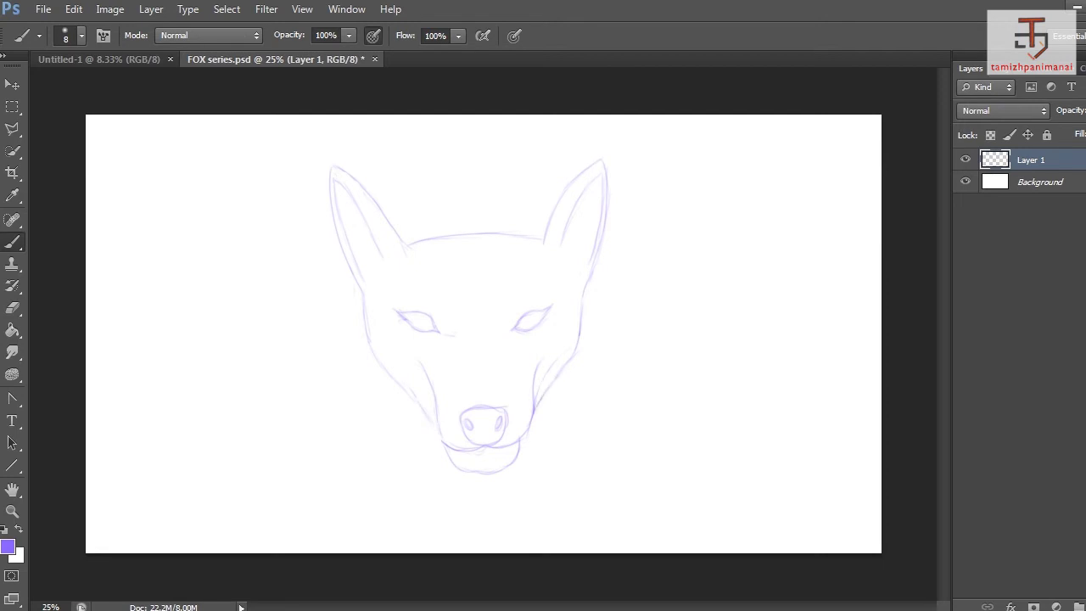
Erase and redraw the muzzle's right side, and reinforce the lower jaw outline.
{"action": "key", "text": "e"}
{"action": "left_click_drag", "start_coordinate": [524, 434], "coordinate": [535, 406]}
{"action": "key", "text": "b"}
{"action": "left_click_drag", "start_coordinate": [509, 445], "coordinate": [523, 435]}
{"action": "key", "text": "e"}
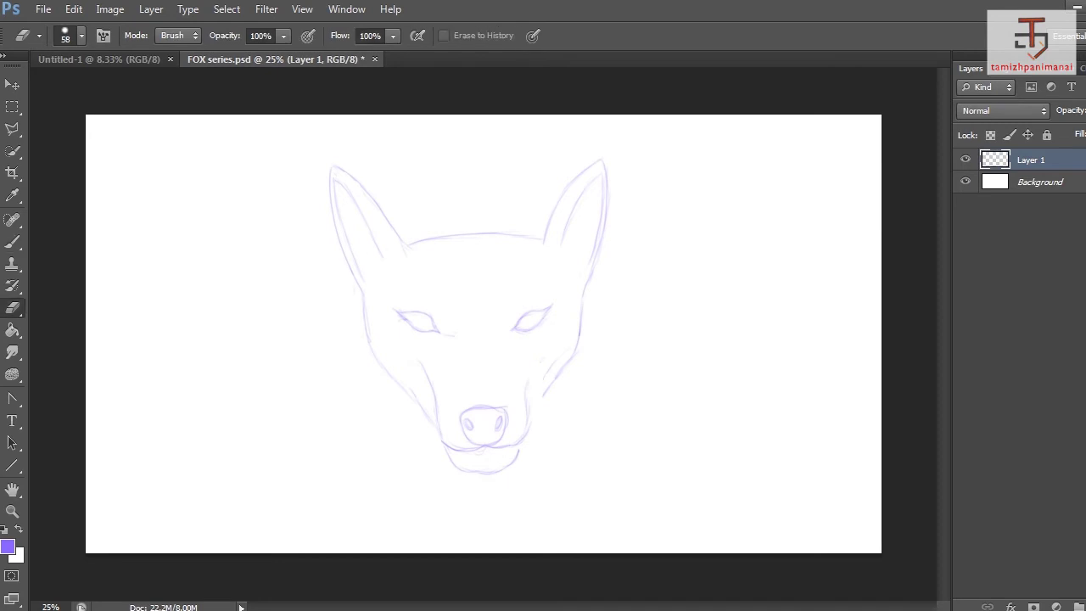
{"action": "key", "text": "b"}
{"action": "left_click_drag", "start_coordinate": [538, 400], "coordinate": [525, 428]}
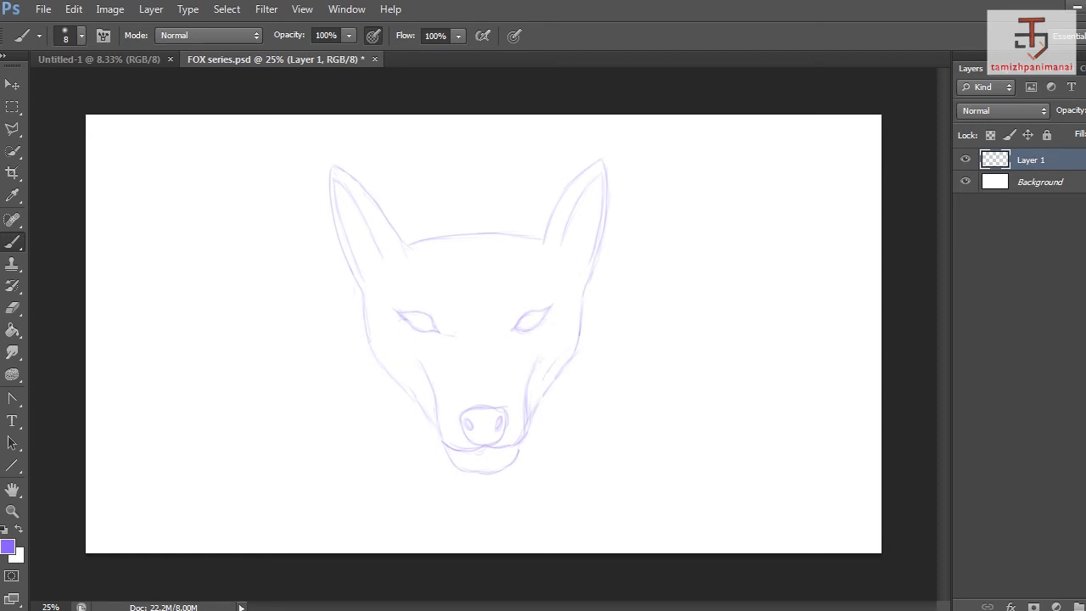
{"action": "left_click_drag", "start_coordinate": [451, 462], "coordinate": [471, 475]}
Create a new layer named hair and draw short fur strokes along the head top and right ear's inner edge.
{"action": "key", "text": "ctrl+shift+n"}
{"action": "type", "text": "hair"}
{"action": "key", "text": "Return"}
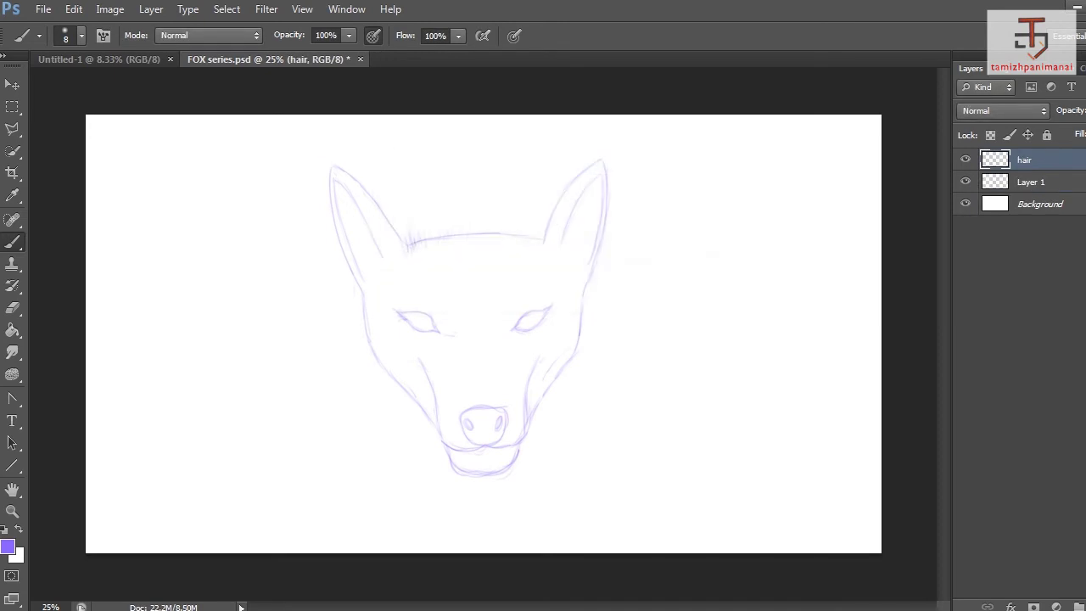
{"action": "mouse_move", "coordinate": [495, 245]}
{"action": "left_mouse_down"}
{"action": "mouse_move", "coordinate": [490, 235]}
{"action": "mouse_move", "coordinate": [535, 231]}
{"action": "mouse_move", "coordinate": [556, 194]}
{"action": "left_mouse_up"}
Set the brush size to 4 px and draw fine fur along the head top and the upper edges of both ears.
{"action": "right_click", "coordinate": [525, 242]}
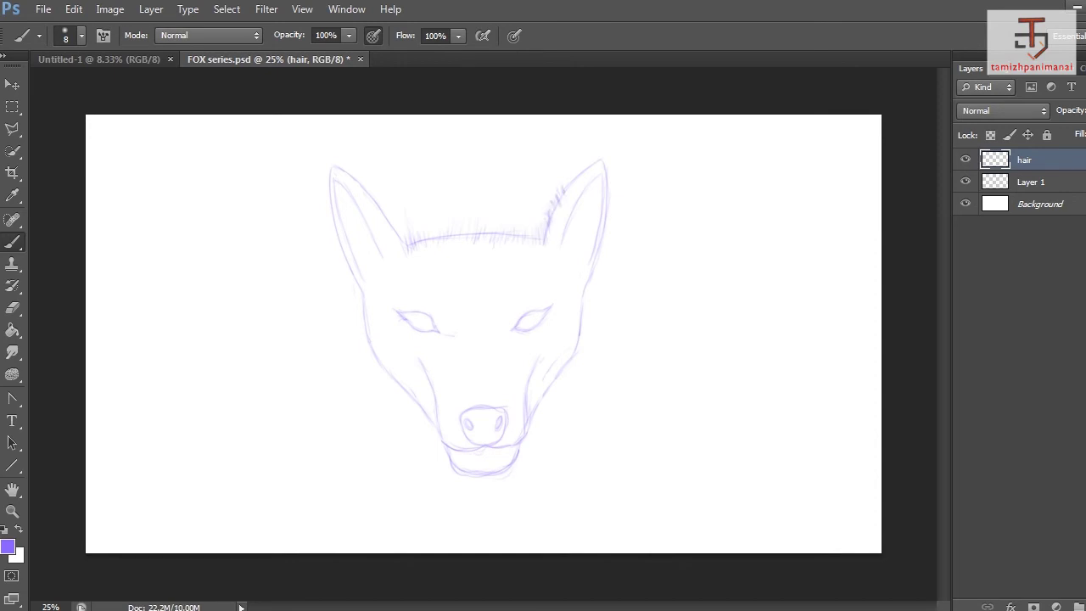
{"action": "type", "text": "4"}
{"action": "key", "text": "Return"}
{"action": "key", "text": "ctrl+plus"}
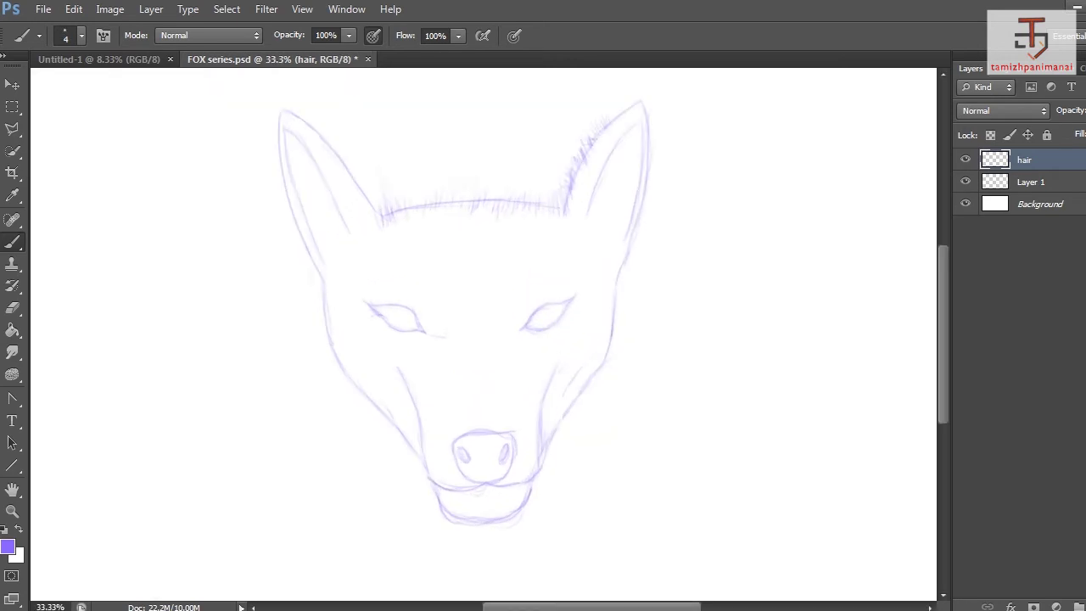
{"action": "left_click_drag", "start_coordinate": [612, 122], "coordinate": [616, 109]}
{"action": "mouse_move", "coordinate": [560, 217]}
{"action": "left_mouse_down"}
{"action": "mouse_move", "coordinate": [561, 201]}
{"action": "mouse_move", "coordinate": [544, 194]}
{"action": "mouse_move", "coordinate": [437, 196]}
{"action": "left_mouse_up"}
{"action": "mouse_move", "coordinate": [429, 219]}
{"action": "left_mouse_down"}
{"action": "mouse_move", "coordinate": [425, 197]}
{"action": "mouse_move", "coordinate": [409, 204]}
{"action": "mouse_move", "coordinate": [359, 181]}
{"action": "mouse_move", "coordinate": [315, 122]}
{"action": "left_mouse_up"}
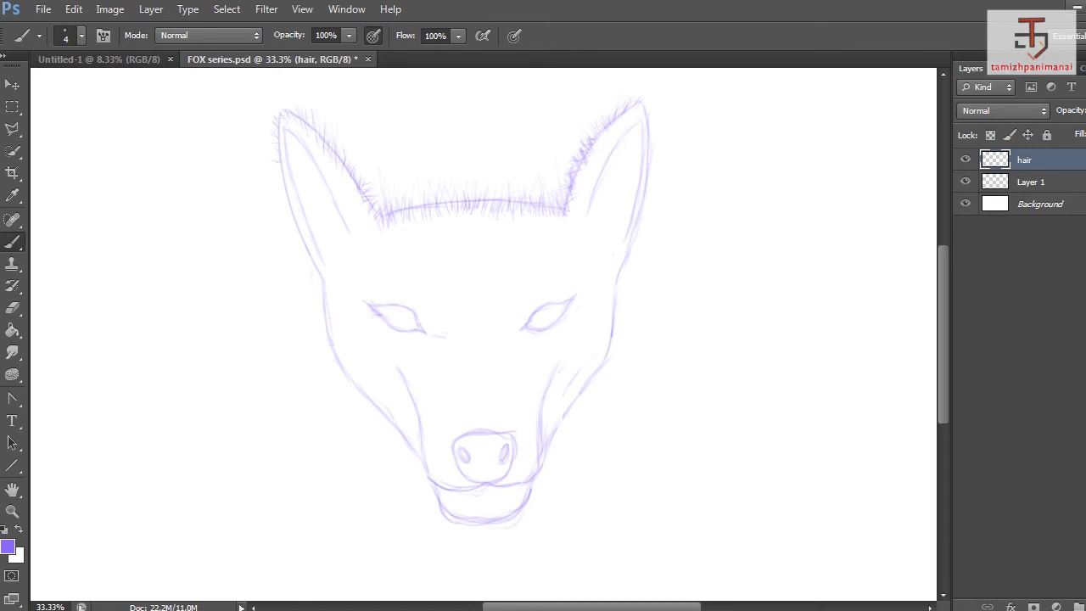
{"action": "left_click_drag", "start_coordinate": [284, 178], "coordinate": [275, 164]}
Add fur strokes at the forehead's left end and along the right ear's upper outer edge.
{"action": "key", "text": "ctrl+plus"}
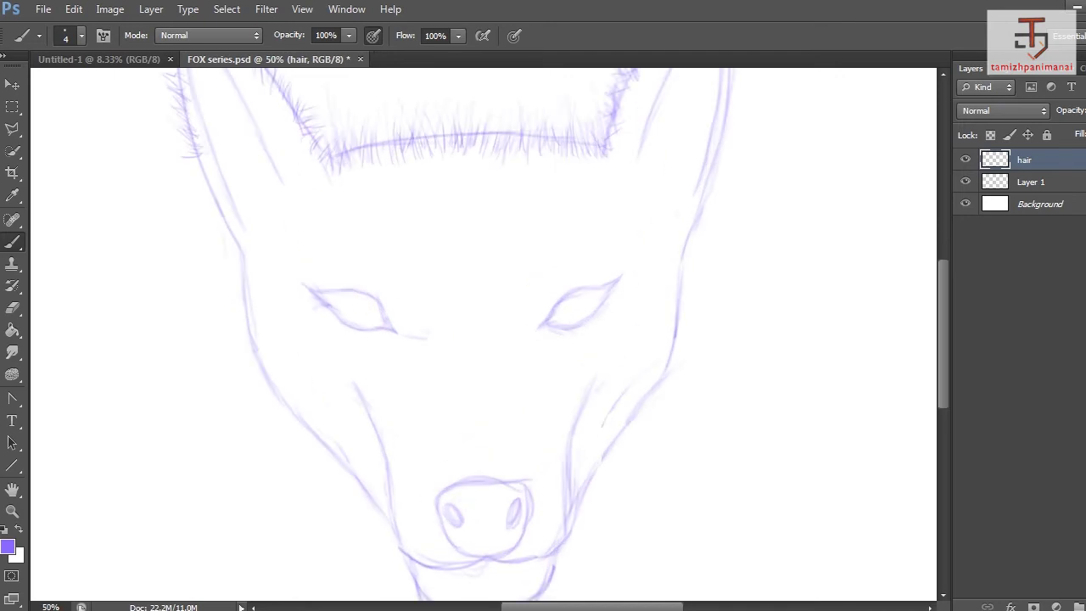
{"action": "left_click_drag", "start_coordinate": [384, 151], "coordinate": [382, 133]}
{"action": "left_click_drag", "start_coordinate": [336, 162], "coordinate": [342, 140]}
{"action": "scroll", "coordinate": [483, 331], "scroll_direction": "up", "scroll_amount": 3}
{"action": "left_click_drag", "start_coordinate": [729, 127], "coordinate": [735, 171]}
{"action": "left_click_drag", "start_coordinate": [731, 261], "coordinate": [727, 234]}
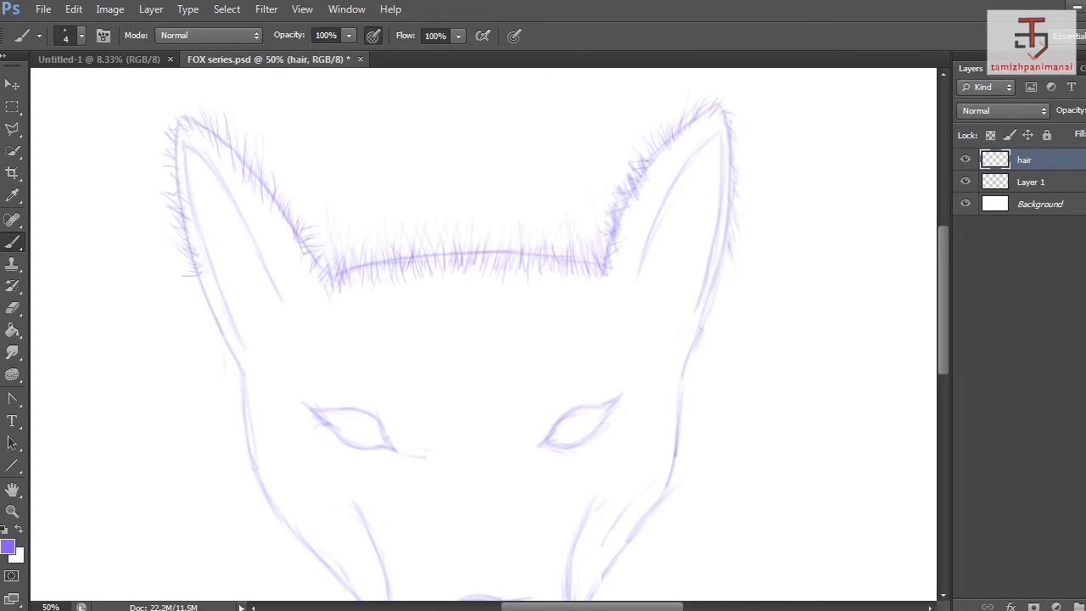
Draw fur from the right ear's lower outer edge down the side of the face.
{"action": "left_click_drag", "start_coordinate": [707, 326], "coordinate": [715, 287]}
{"action": "left_click_drag", "start_coordinate": [704, 360], "coordinate": [707, 322]}
{"action": "mouse_move", "coordinate": [687, 381]}
{"action": "left_mouse_down"}
{"action": "mouse_move", "coordinate": [692, 346]}
{"action": "mouse_move", "coordinate": [691, 359]}
{"action": "left_mouse_up"}
{"action": "left_click_drag", "start_coordinate": [682, 424], "coordinate": [690, 414]}
{"action": "left_click_drag", "start_coordinate": [677, 480], "coordinate": [686, 450]}
Draw fur along the left ear's lower outer edge down to the side of the head.
{"action": "left_click_drag", "start_coordinate": [204, 293], "coordinate": [192, 286]}
{"action": "mouse_move", "coordinate": [209, 298]}
{"action": "left_mouse_down"}
{"action": "mouse_move", "coordinate": [199, 291]}
{"action": "mouse_move", "coordinate": [208, 326]}
{"action": "left_mouse_up"}
{"action": "left_click_drag", "start_coordinate": [227, 340], "coordinate": [216, 333]}
{"action": "mouse_move", "coordinate": [231, 354]}
{"action": "left_mouse_down"}
{"action": "mouse_move", "coordinate": [226, 364]}
{"action": "mouse_move", "coordinate": [218, 350]}
{"action": "left_mouse_up"}
{"action": "left_click_drag", "start_coordinate": [240, 366], "coordinate": [232, 380]}
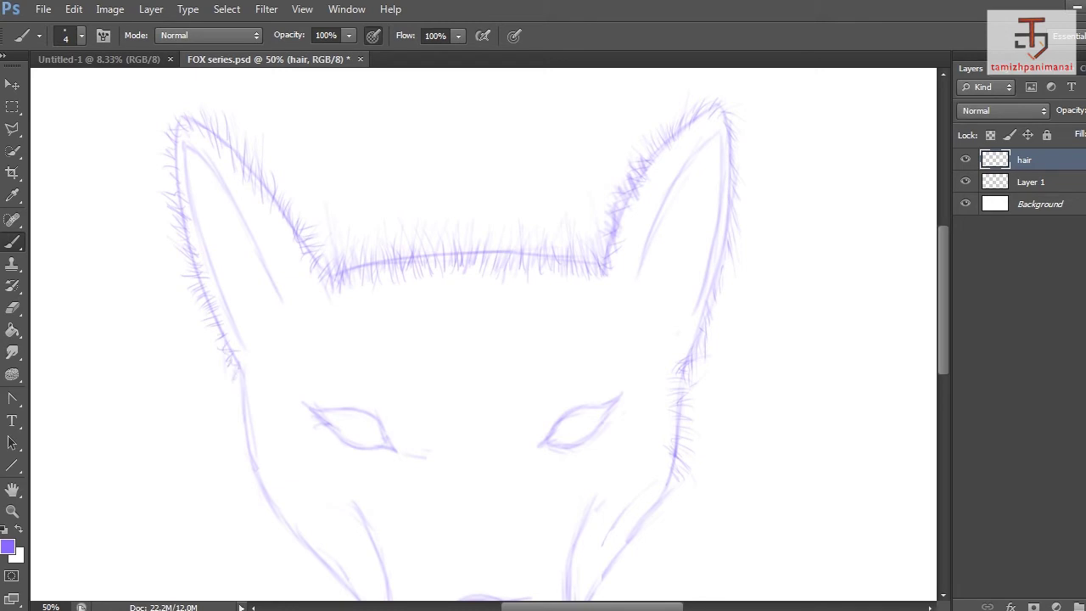
Thicken the fur along the left ear's edge facing the forehead.
{"action": "left_click_drag", "start_coordinate": [292, 244], "coordinate": [285, 225]}
{"action": "mouse_move", "coordinate": [324, 297]}
{"action": "left_mouse_down"}
{"action": "mouse_move", "coordinate": [275, 207]}
{"action": "mouse_move", "coordinate": [275, 178]}
{"action": "left_mouse_up"}
{"action": "left_click_drag", "start_coordinate": [272, 212], "coordinate": [264, 163]}
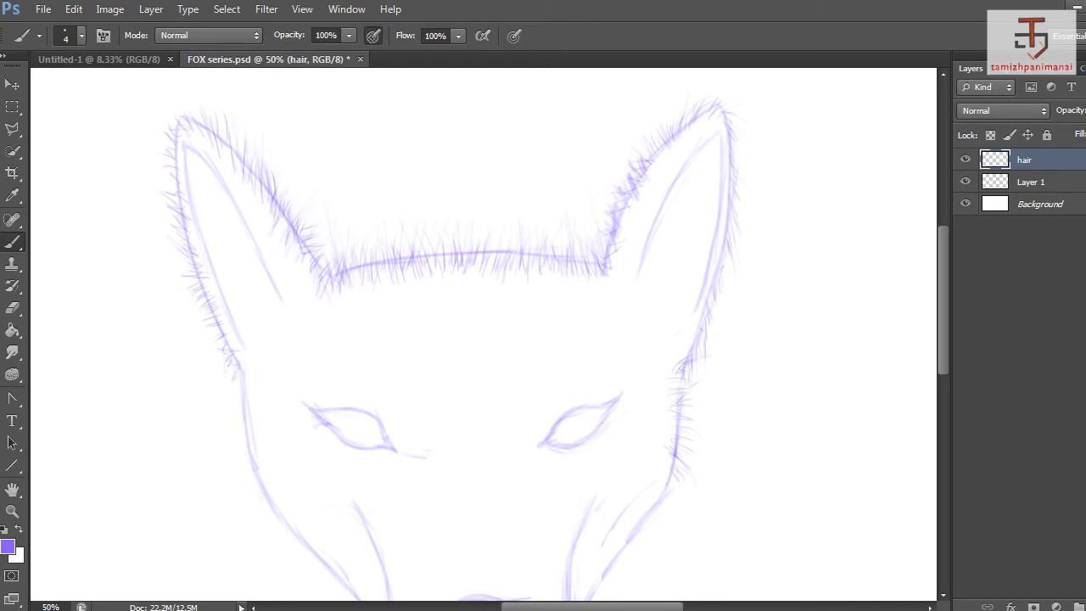
{"action": "left_click_drag", "start_coordinate": [274, 226], "coordinate": [263, 191]}
{"action": "left_click_drag", "start_coordinate": [259, 174], "coordinate": [255, 147]}
{"action": "left_click_drag", "start_coordinate": [298, 285], "coordinate": [296, 251]}
On Layer 1, shade the right ear's inner side in purple with a 78 px brush.
{"action": "left_click", "coordinate": [1030, 182]}
{"action": "scroll", "coordinate": [642, 311], "scroll_direction": "down", "scroll_amount": 1}
{"action": "right_click", "coordinate": [642, 311]}
{"action": "left_click_drag", "start_coordinate": [661, 354], "coordinate": [722, 354]}
{"action": "left_click_drag", "start_coordinate": [639, 176], "coordinate": [619, 239]}
{"action": "mouse_move", "coordinate": [638, 174]}
{"action": "left_mouse_down"}
{"action": "mouse_move", "coordinate": [687, 100]}
{"action": "mouse_move", "coordinate": [635, 183]}
{"action": "left_mouse_up"}
Shade the upper forehead and the left ear's inner side with soft purple strokes.
{"action": "mouse_move", "coordinate": [600, 253]}
{"action": "left_mouse_down"}
{"action": "mouse_move", "coordinate": [564, 254]}
{"action": "mouse_move", "coordinate": [592, 264]}
{"action": "mouse_move", "coordinate": [394, 254]}
{"action": "left_mouse_up"}
{"action": "mouse_move", "coordinate": [428, 281]}
{"action": "left_mouse_down"}
{"action": "mouse_move", "coordinate": [543, 282]}
{"action": "mouse_move", "coordinate": [432, 273]}
{"action": "left_mouse_up"}
{"action": "mouse_move", "coordinate": [443, 234]}
{"action": "left_mouse_down"}
{"action": "mouse_move", "coordinate": [358, 254]}
{"action": "mouse_move", "coordinate": [460, 268]}
{"action": "left_mouse_up"}
{"action": "left_click_drag", "start_coordinate": [388, 299], "coordinate": [436, 332]}
{"action": "left_click_drag", "start_coordinate": [356, 314], "coordinate": [270, 182]}
{"action": "mouse_move", "coordinate": [289, 250]}
{"action": "left_mouse_down"}
{"action": "mouse_move", "coordinate": [227, 119]}
{"action": "mouse_move", "coordinate": [297, 233]}
{"action": "left_mouse_up"}
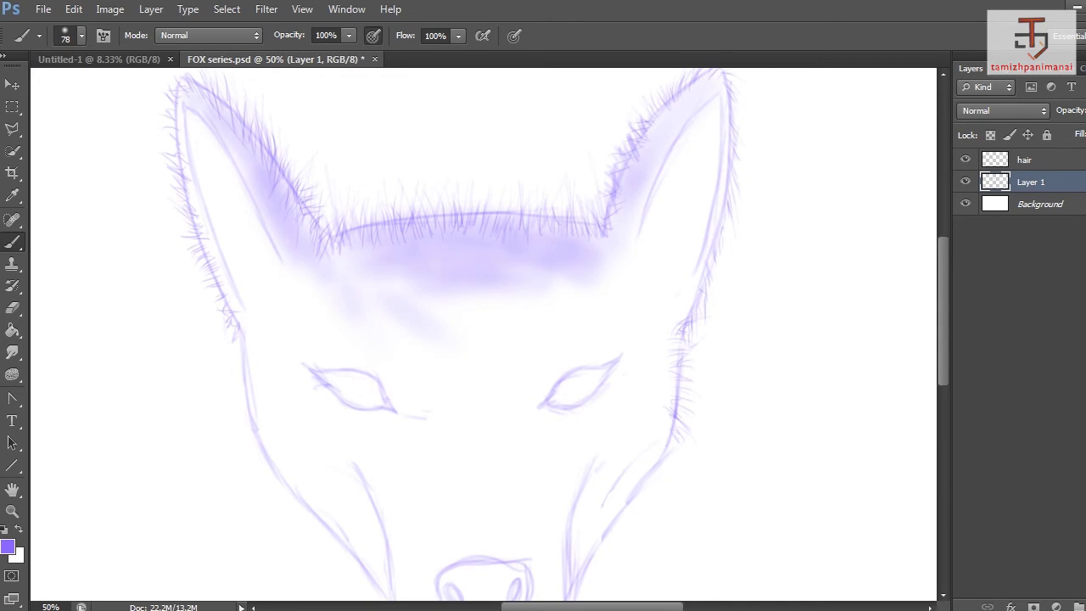
Fill the forehead with shading, sampling its lighter purple, and extend it to a point between the eyes.
{"action": "left_click_drag", "start_coordinate": [320, 283], "coordinate": [277, 309]}
{"action": "left_click_drag", "start_coordinate": [341, 267], "coordinate": [536, 267]}
{"action": "mouse_move", "coordinate": [621, 255]}
{"action": "left_mouse_down"}
{"action": "mouse_move", "coordinate": [651, 295]}
{"action": "mouse_move", "coordinate": [606, 297]}
{"action": "left_mouse_up"}
{"action": "mouse_move", "coordinate": [530, 292]}
{"action": "left_mouse_down"}
{"action": "mouse_move", "coordinate": [428, 292]}
{"action": "mouse_move", "coordinate": [517, 314]}
{"action": "mouse_move", "coordinate": [441, 356]}
{"action": "mouse_move", "coordinate": [416, 314]}
{"action": "mouse_move", "coordinate": [585, 271]}
{"action": "mouse_move", "coordinate": [467, 327]}
{"action": "mouse_move", "coordinate": [402, 288]}
{"action": "left_mouse_up"}
{"action": "left_click", "coordinate": [458, 293], "text": "alt"}
{"action": "left_click_drag", "start_coordinate": [361, 250], "coordinate": [335, 259]}
{"action": "left_click_drag", "start_coordinate": [522, 327], "coordinate": [564, 297]}
{"action": "mouse_move", "coordinate": [614, 229]}
{"action": "left_mouse_down"}
{"action": "mouse_move", "coordinate": [604, 284]}
{"action": "mouse_move", "coordinate": [455, 364]}
{"action": "left_mouse_up"}
{"action": "left_click_drag", "start_coordinate": [371, 298], "coordinate": [335, 282]}
Set the brush size to 50 px and shade around both eyes in light purple.
{"action": "right_click", "coordinate": [395, 346]}
{"action": "type", "text": "50"}
{"action": "key", "text": "Return"}
{"action": "mouse_move", "coordinate": [407, 398]}
{"action": "left_mouse_down"}
{"action": "mouse_move", "coordinate": [356, 356]}
{"action": "mouse_move", "coordinate": [297, 373]}
{"action": "left_mouse_up"}
{"action": "left_click_drag", "start_coordinate": [330, 428], "coordinate": [429, 416]}
{"action": "mouse_move", "coordinate": [526, 403]}
{"action": "left_mouse_down"}
{"action": "mouse_move", "coordinate": [572, 360]}
{"action": "mouse_move", "coordinate": [627, 355]}
{"action": "mouse_move", "coordinate": [611, 398]}
{"action": "mouse_move", "coordinate": [627, 360]}
{"action": "left_mouse_up"}
Shade the bridge of the muzzle above the nose in light purple.
{"action": "scroll", "coordinate": [483, 382], "scroll_direction": "down", "scroll_amount": 2}
{"action": "mouse_move", "coordinate": [461, 415]}
{"action": "left_mouse_down"}
{"action": "mouse_move", "coordinate": [450, 450]}
{"action": "mouse_move", "coordinate": [479, 399]}
{"action": "mouse_move", "coordinate": [521, 471]}
{"action": "left_mouse_up"}
{"action": "mouse_move", "coordinate": [542, 390]}
{"action": "left_mouse_down"}
{"action": "mouse_move", "coordinate": [496, 471]}
{"action": "mouse_move", "coordinate": [424, 390]}
{"action": "mouse_move", "coordinate": [518, 479]}
{"action": "mouse_move", "coordinate": [475, 382]}
{"action": "left_mouse_up"}
Shade both sides of the muzzle down to the mouth line.
{"action": "mouse_move", "coordinate": [386, 394]}
{"action": "left_mouse_down"}
{"action": "mouse_move", "coordinate": [501, 395]}
{"action": "mouse_move", "coordinate": [395, 386]}
{"action": "mouse_move", "coordinate": [397, 542]}
{"action": "mouse_move", "coordinate": [411, 533]}
{"action": "left_mouse_up"}
{"action": "left_click_drag", "start_coordinate": [399, 411], "coordinate": [386, 492]}
{"action": "left_click_drag", "start_coordinate": [555, 458], "coordinate": [549, 552]}
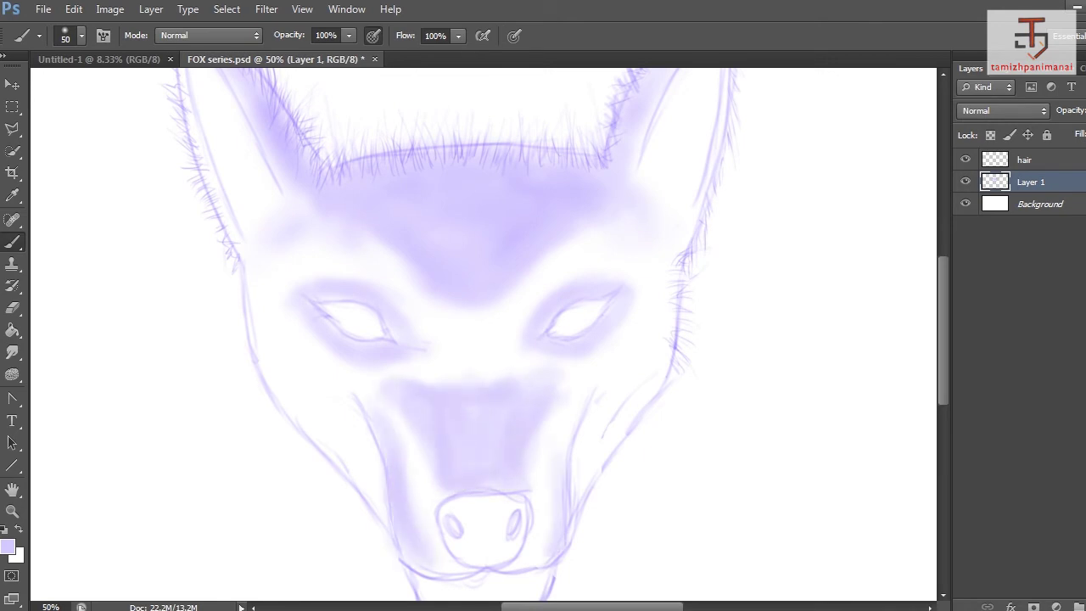
{"action": "left_click_drag", "start_coordinate": [560, 416], "coordinate": [555, 525]}
{"action": "left_click_drag", "start_coordinate": [586, 407], "coordinate": [564, 463]}
{"action": "left_click_drag", "start_coordinate": [547, 547], "coordinate": [412, 556]}
Shade both cheeks in light purple from beside the eyes down to the muzzle.
{"action": "left_click_drag", "start_coordinate": [293, 390], "coordinate": [373, 501]}
{"action": "left_click_drag", "start_coordinate": [254, 318], "coordinate": [326, 447]}
{"action": "left_click_drag", "start_coordinate": [327, 399], "coordinate": [386, 517]}
{"action": "left_click_drag", "start_coordinate": [258, 265], "coordinate": [318, 401]}
{"action": "mouse_move", "coordinate": [603, 416]}
{"action": "left_mouse_down"}
{"action": "mouse_move", "coordinate": [586, 469]}
{"action": "mouse_move", "coordinate": [665, 377]}
{"action": "mouse_move", "coordinate": [585, 463]}
{"action": "left_mouse_up"}
{"action": "mouse_move", "coordinate": [658, 390]}
{"action": "left_mouse_down"}
{"action": "mouse_move", "coordinate": [666, 263]}
{"action": "mouse_move", "coordinate": [644, 356]}
{"action": "mouse_move", "coordinate": [678, 242]}
{"action": "mouse_move", "coordinate": [577, 458]}
{"action": "left_mouse_up"}
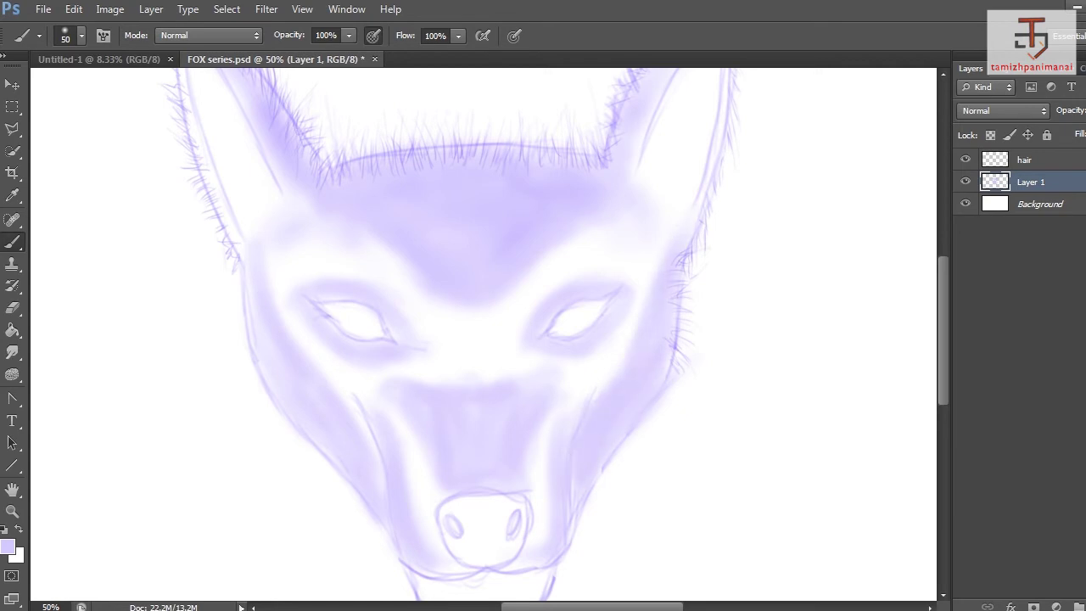
Set the foreground colour to grey and shade the left jaw edge and both lower corners of the muzzle.
{"action": "scroll", "coordinate": [483, 334], "scroll_direction": "down", "scroll_amount": 1}
{"action": "left_click", "coordinate": [8, 547]}
{"action": "left_click", "coordinate": [526, 400]}
{"action": "left_click", "coordinate": [952, 291]}
{"action": "mouse_move", "coordinate": [250, 305]}
{"action": "left_mouse_down"}
{"action": "mouse_move", "coordinate": [301, 420]}
{"action": "mouse_move", "coordinate": [392, 514]}
{"action": "left_mouse_up"}
{"action": "left_click_drag", "start_coordinate": [391, 472], "coordinate": [416, 543]}
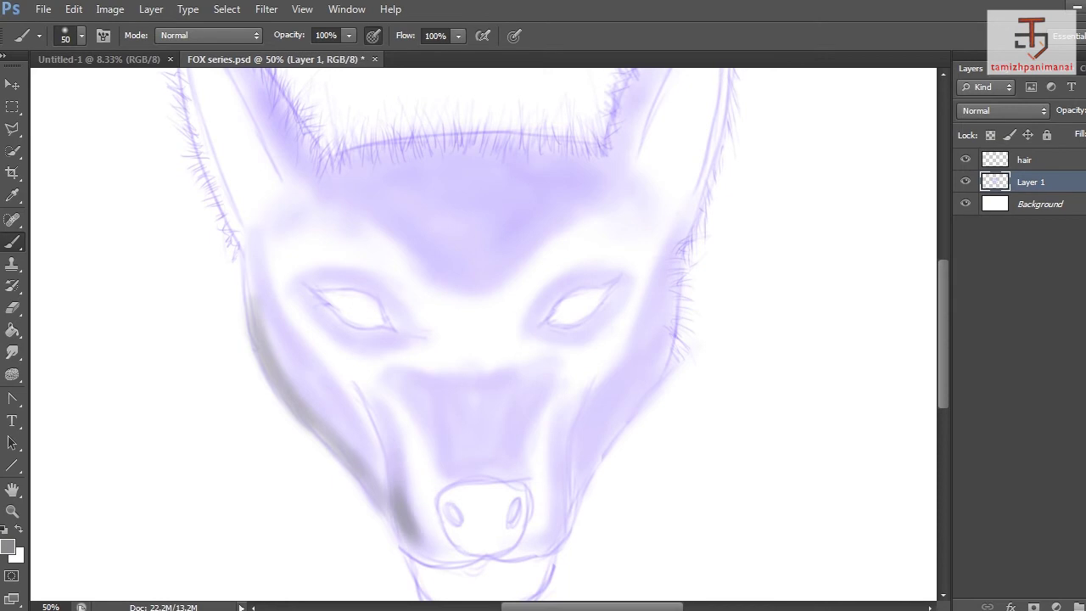
{"action": "left_click_drag", "start_coordinate": [564, 496], "coordinate": [553, 541]}
Shade a grey triangle on the muzzle bridge and a grey patch along the top of the forehead.
{"action": "left_click_drag", "start_coordinate": [428, 386], "coordinate": [475, 462]}
{"action": "left_click_drag", "start_coordinate": [527, 383], "coordinate": [484, 451]}
{"action": "left_click_drag", "start_coordinate": [458, 399], "coordinate": [516, 398]}
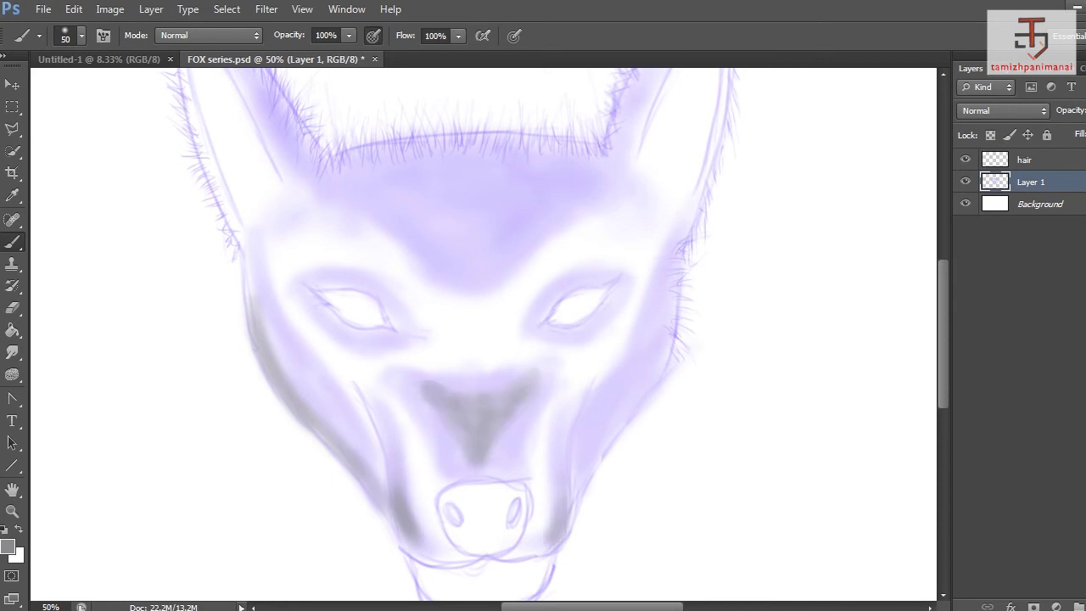
{"action": "left_click_drag", "start_coordinate": [426, 388], "coordinate": [528, 388]}
{"action": "left_click_drag", "start_coordinate": [416, 165], "coordinate": [462, 181]}
{"action": "left_click_drag", "start_coordinate": [433, 156], "coordinate": [555, 151]}
{"action": "left_click_drag", "start_coordinate": [388, 154], "coordinate": [526, 145]}
Set the foreground colour to #707070 and darken the centre of the forehead into a downward-pointing patch.
{"action": "left_click", "coordinate": [8, 546]}
{"action": "left_click", "coordinate": [526, 423]}
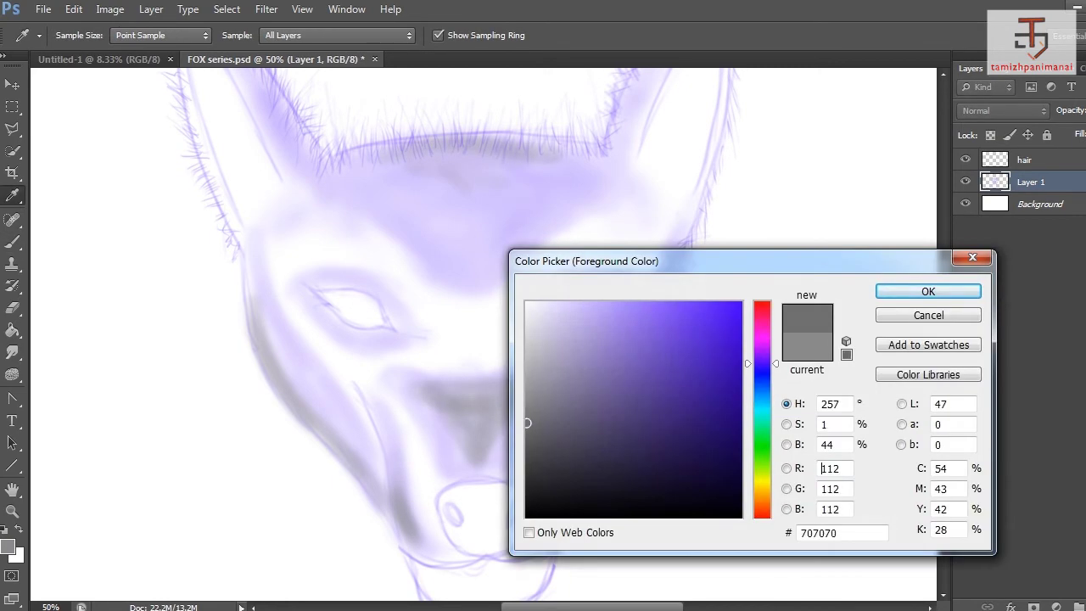
{"action": "left_click", "coordinate": [927, 291]}
{"action": "left_click_drag", "start_coordinate": [458, 159], "coordinate": [543, 160]}
{"action": "mouse_move", "coordinate": [424, 163]}
{"action": "left_mouse_down"}
{"action": "mouse_move", "coordinate": [465, 220]}
{"action": "mouse_move", "coordinate": [570, 154]}
{"action": "mouse_move", "coordinate": [445, 161]}
{"action": "mouse_move", "coordinate": [472, 180]}
{"action": "mouse_move", "coordinate": [468, 202]}
{"action": "mouse_move", "coordinate": [500, 206]}
{"action": "left_mouse_up"}
Shade lightly in grey around both eyes and along the sides and bridge of the muzzle.
{"action": "mouse_move", "coordinate": [313, 248]}
{"action": "left_mouse_down"}
{"action": "mouse_move", "coordinate": [373, 257]}
{"action": "mouse_move", "coordinate": [398, 242]}
{"action": "mouse_move", "coordinate": [288, 263]}
{"action": "mouse_move", "coordinate": [323, 374]}
{"action": "mouse_move", "coordinate": [407, 356]}
{"action": "left_mouse_up"}
{"action": "mouse_move", "coordinate": [420, 293]}
{"action": "left_mouse_down"}
{"action": "mouse_move", "coordinate": [441, 369]}
{"action": "mouse_move", "coordinate": [395, 360]}
{"action": "left_mouse_up"}
{"action": "mouse_move", "coordinate": [514, 293]}
{"action": "left_mouse_down"}
{"action": "mouse_move", "coordinate": [593, 239]}
{"action": "mouse_move", "coordinate": [581, 236]}
{"action": "mouse_move", "coordinate": [657, 238]}
{"action": "mouse_move", "coordinate": [488, 357]}
{"action": "mouse_move", "coordinate": [589, 344]}
{"action": "mouse_move", "coordinate": [651, 271]}
{"action": "left_mouse_up"}
{"action": "left_click_drag", "start_coordinate": [428, 403], "coordinate": [411, 496]}
{"action": "left_click_drag", "start_coordinate": [402, 416], "coordinate": [424, 485]}
{"action": "mouse_move", "coordinate": [462, 429]}
{"action": "left_mouse_down"}
{"action": "mouse_move", "coordinate": [476, 406]}
{"action": "mouse_move", "coordinate": [495, 407]}
{"action": "left_mouse_up"}
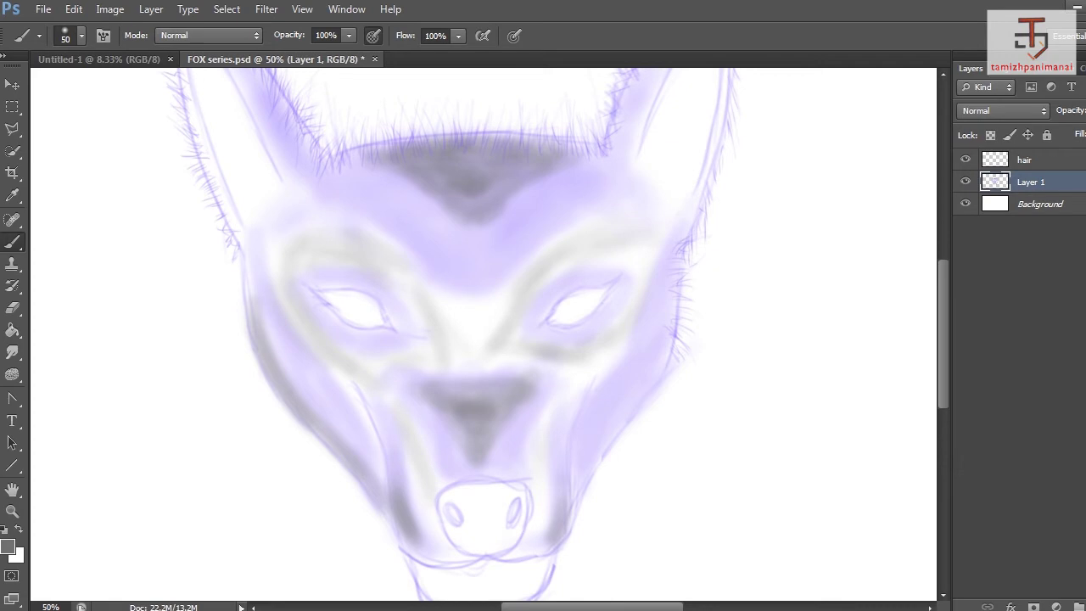
Fill the inside of both ears with dark grey shading.
{"action": "scroll", "coordinate": [483, 334], "scroll_direction": "up", "scroll_amount": 3}
{"action": "mouse_move", "coordinate": [701, 164]}
{"action": "left_mouse_down"}
{"action": "mouse_move", "coordinate": [651, 295]}
{"action": "mouse_move", "coordinate": [645, 263]}
{"action": "mouse_move", "coordinate": [662, 260]}
{"action": "left_mouse_up"}
{"action": "key", "text": "ctrl+z"}
{"action": "mouse_move", "coordinate": [711, 151]}
{"action": "left_mouse_down"}
{"action": "mouse_move", "coordinate": [698, 229]}
{"action": "mouse_move", "coordinate": [653, 331]}
{"action": "mouse_move", "coordinate": [695, 254]}
{"action": "mouse_move", "coordinate": [712, 182]}
{"action": "mouse_move", "coordinate": [704, 255]}
{"action": "left_mouse_up"}
{"action": "mouse_move", "coordinate": [194, 169]}
{"action": "left_mouse_down"}
{"action": "mouse_move", "coordinate": [254, 323]}
{"action": "mouse_move", "coordinate": [242, 258]}
{"action": "mouse_move", "coordinate": [259, 275]}
{"action": "left_mouse_up"}
{"action": "mouse_move", "coordinate": [254, 195]}
{"action": "left_mouse_down"}
{"action": "mouse_move", "coordinate": [221, 297]}
{"action": "mouse_move", "coordinate": [246, 331]}
{"action": "mouse_move", "coordinate": [271, 254]}
{"action": "mouse_move", "coordinate": [258, 331]}
{"action": "mouse_move", "coordinate": [275, 292]}
{"action": "mouse_move", "coordinate": [246, 346]}
{"action": "mouse_move", "coordinate": [280, 293]}
{"action": "left_mouse_up"}
{"action": "left_click_drag", "start_coordinate": [203, 159], "coordinate": [276, 306]}
Fill the nose in dark grey, refining around the nostrils with a 17 px brush, and shade the chin and lower lip.
{"action": "left_click_drag", "start_coordinate": [453, 290], "coordinate": [492, 303]}
{"action": "scroll", "coordinate": [475, 306], "scroll_direction": "down", "scroll_amount": 1}
{"action": "scroll", "coordinate": [479, 411], "scroll_direction": "down", "scroll_amount": 5}
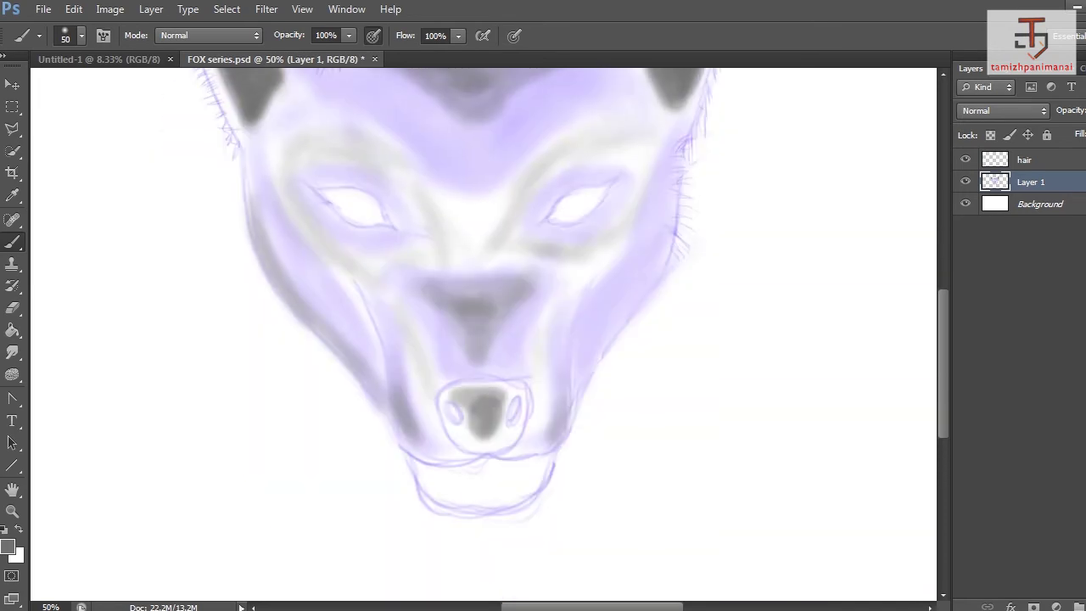
{"action": "right_click", "coordinate": [468, 392]}
{"action": "key", "text": "Return"}
{"action": "mouse_move", "coordinate": [472, 403]}
{"action": "left_mouse_down"}
{"action": "mouse_move", "coordinate": [454, 434]}
{"action": "mouse_move", "coordinate": [490, 443]}
{"action": "mouse_move", "coordinate": [516, 428]}
{"action": "mouse_move", "coordinate": [501, 386]}
{"action": "mouse_move", "coordinate": [445, 390]}
{"action": "mouse_move", "coordinate": [462, 399]}
{"action": "mouse_move", "coordinate": [454, 441]}
{"action": "mouse_move", "coordinate": [514, 430]}
{"action": "mouse_move", "coordinate": [497, 423]}
{"action": "left_mouse_up"}
{"action": "right_click", "coordinate": [481, 388]}
{"action": "mouse_move", "coordinate": [449, 419]}
{"action": "left_mouse_down"}
{"action": "mouse_move", "coordinate": [444, 400]}
{"action": "mouse_move", "coordinate": [460, 440]}
{"action": "mouse_move", "coordinate": [496, 451]}
{"action": "mouse_move", "coordinate": [522, 420]}
{"action": "mouse_move", "coordinate": [519, 388]}
{"action": "mouse_move", "coordinate": [441, 391]}
{"action": "mouse_move", "coordinate": [527, 397]}
{"action": "mouse_move", "coordinate": [508, 426]}
{"action": "mouse_move", "coordinate": [523, 400]}
{"action": "left_mouse_up"}
{"action": "mouse_move", "coordinate": [445, 500]}
{"action": "left_mouse_down"}
{"action": "mouse_move", "coordinate": [488, 475]}
{"action": "mouse_move", "coordinate": [466, 501]}
{"action": "mouse_move", "coordinate": [488, 496]}
{"action": "mouse_move", "coordinate": [463, 502]}
{"action": "left_mouse_up"}
{"action": "mouse_move", "coordinate": [412, 462]}
{"action": "left_mouse_down"}
{"action": "mouse_move", "coordinate": [458, 509]}
{"action": "mouse_move", "coordinate": [488, 509]}
{"action": "mouse_move", "coordinate": [533, 501]}
{"action": "mouse_move", "coordinate": [556, 451]}
{"action": "left_mouse_up"}
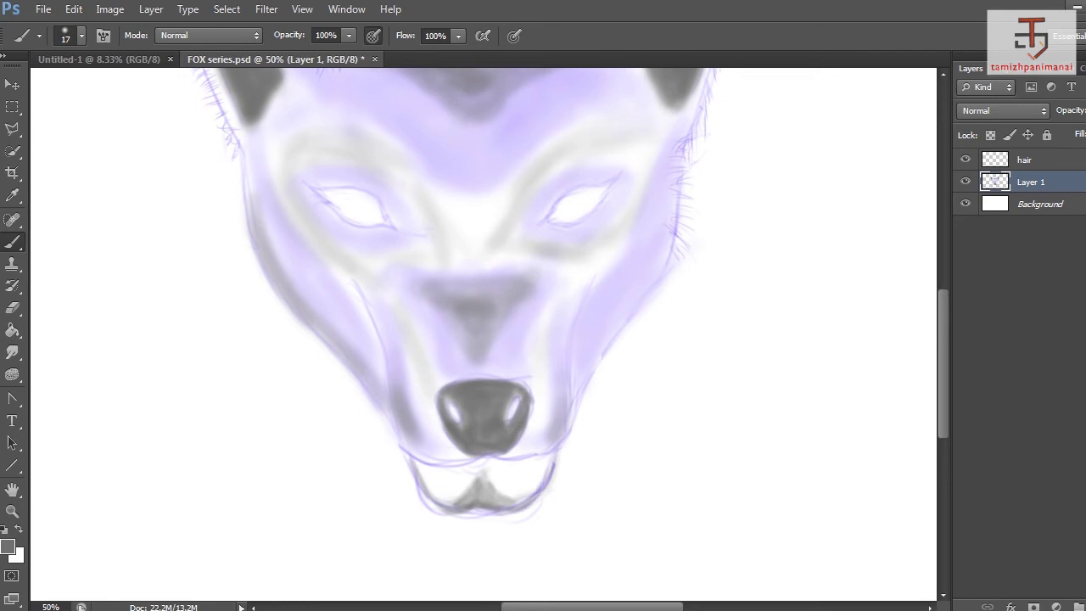
Draw grey crease lines down both sides of the muzzle and darken the mouth line.
{"action": "mouse_move", "coordinate": [415, 301]}
{"action": "left_mouse_down"}
{"action": "mouse_move", "coordinate": [434, 392]}
{"action": "mouse_move", "coordinate": [435, 380]}
{"action": "left_mouse_up"}
{"action": "mouse_move", "coordinate": [519, 335]}
{"action": "left_mouse_down"}
{"action": "mouse_move", "coordinate": [512, 373]}
{"action": "mouse_move", "coordinate": [515, 364]}
{"action": "left_mouse_up"}
{"action": "mouse_move", "coordinate": [547, 284]}
{"action": "left_mouse_down"}
{"action": "mouse_move", "coordinate": [526, 324]}
{"action": "mouse_move", "coordinate": [532, 383]}
{"action": "left_mouse_up"}
{"action": "left_click_drag", "start_coordinate": [518, 350], "coordinate": [509, 377]}
{"action": "left_click_drag", "start_coordinate": [412, 285], "coordinate": [426, 345]}
{"action": "left_click_drag", "start_coordinate": [354, 280], "coordinate": [407, 434]}
{"action": "left_click_drag", "start_coordinate": [594, 276], "coordinate": [565, 439]}
{"action": "mouse_move", "coordinate": [405, 443]}
{"action": "left_mouse_down"}
{"action": "mouse_move", "coordinate": [420, 458]}
{"action": "mouse_move", "coordinate": [462, 463]}
{"action": "mouse_move", "coordinate": [558, 437]}
{"action": "left_mouse_up"}
Select the hair layer and set the brush size to 2 px for grey fur strokes.
{"action": "scroll", "coordinate": [484, 334], "scroll_direction": "up", "scroll_amount": 3}
{"action": "left_click", "coordinate": [1024, 159]}
{"action": "left_click", "coordinate": [965, 181]}
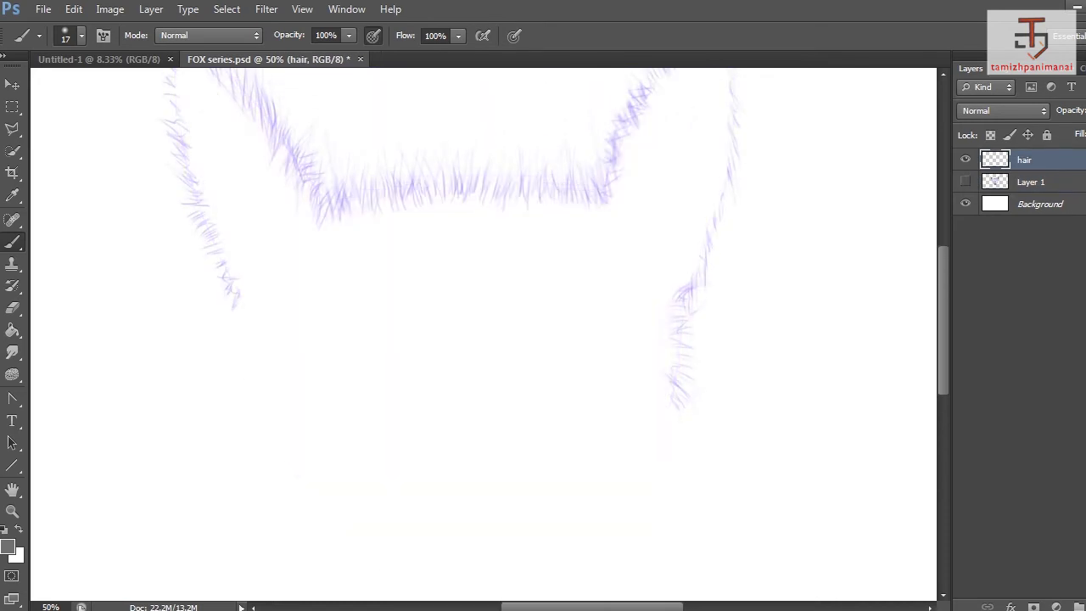
{"action": "right_click", "coordinate": [543, 200]}
{"action": "type", "text": "2"}
{"action": "key", "text": "Return"}
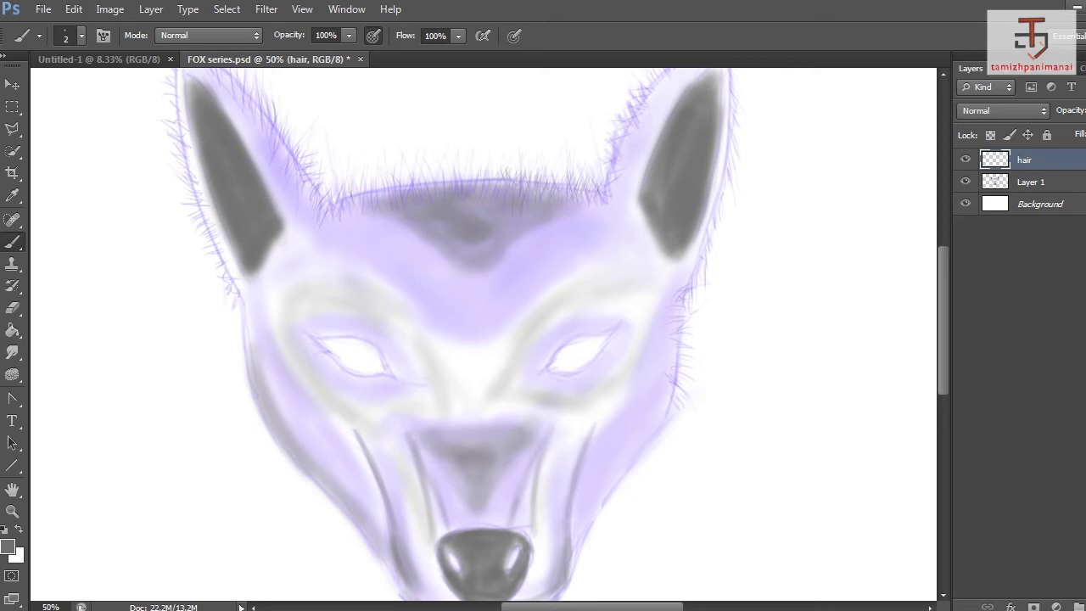
{"action": "scroll", "coordinate": [483, 335], "scroll_direction": "up", "scroll_amount": 2}
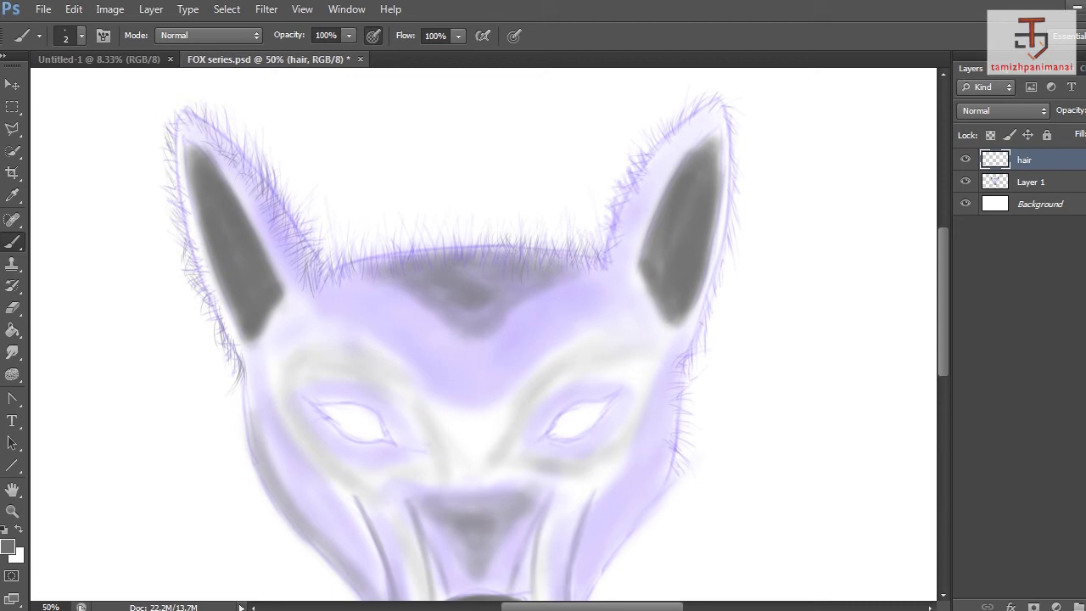
Enable Scattering for the brush and raise its size to 15 px.
{"action": "right_click", "coordinate": [330, 257]}
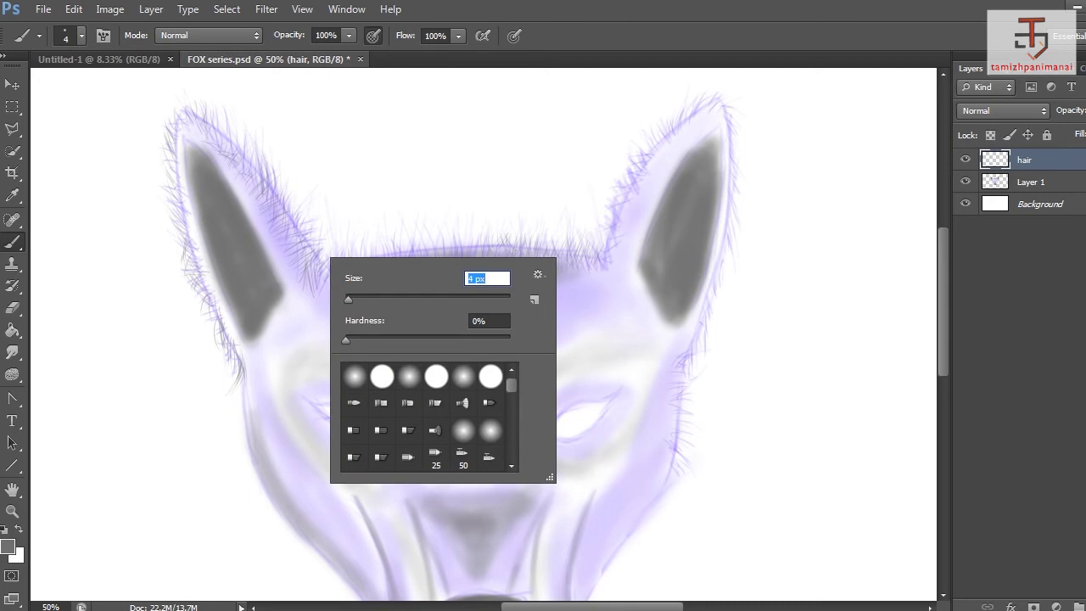
{"action": "left_click", "coordinate": [1080, 69]}
{"action": "left_click", "coordinate": [1013, 69]}
{"action": "left_click", "coordinate": [999, 69]}
{"action": "left_click", "coordinate": [859, 147]}
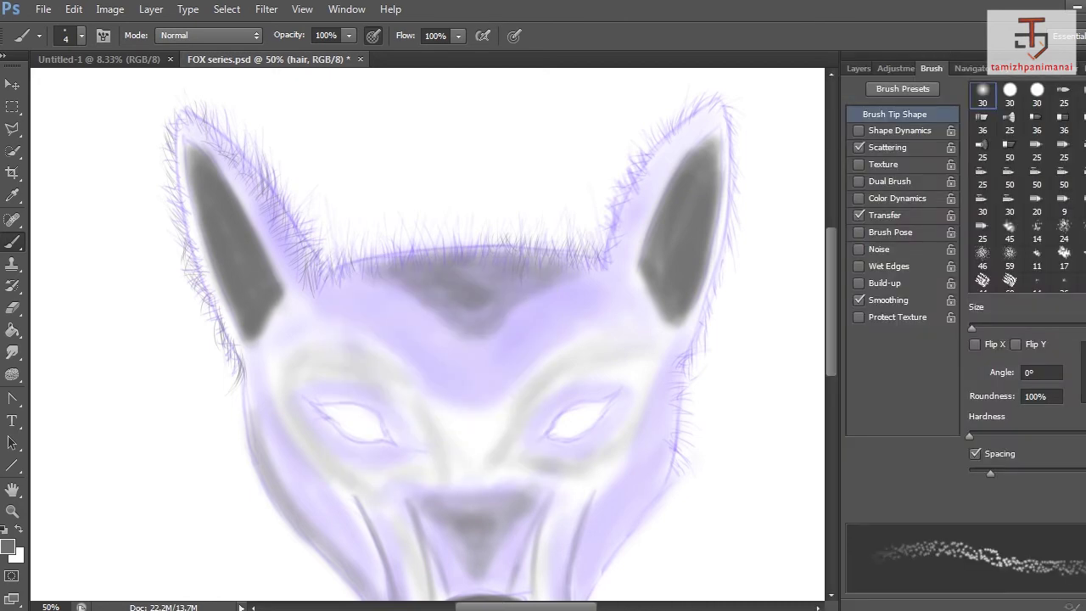
{"action": "left_click_drag", "start_coordinate": [971, 329], "coordinate": [981, 328]}
{"action": "key", "text": "Page_Up"}
{"action": "key", "text": "Page_Down"}
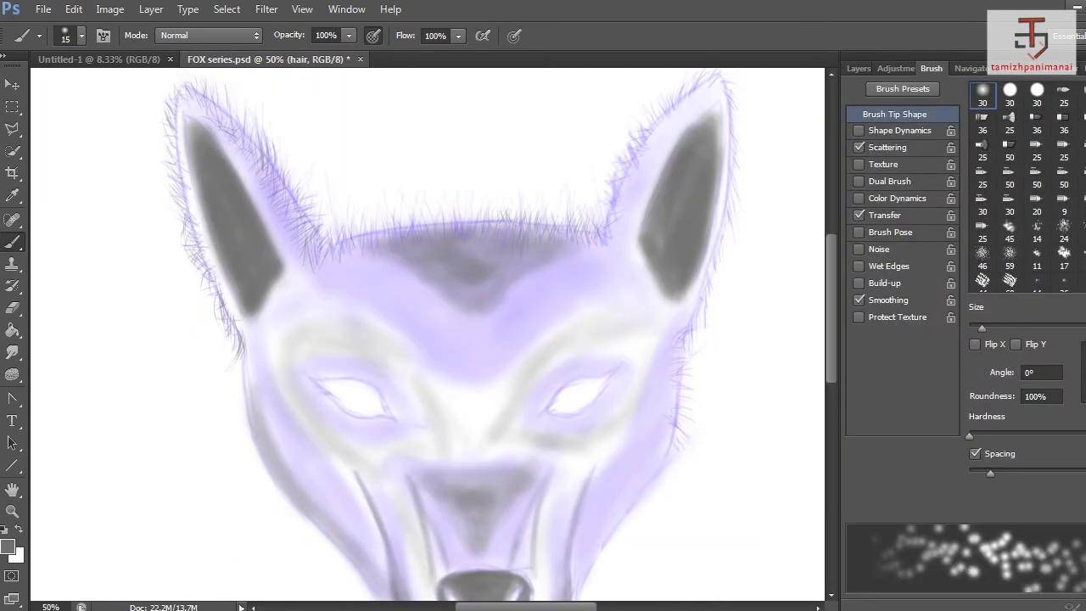
{"action": "left_click", "coordinate": [858, 68]}
{"action": "left_click_drag", "start_coordinate": [839, 339], "coordinate": [930, 339]}
Reduce the brush size to 5 px and add short scattered fur strokes at the base of the left ear.
{"action": "scroll", "coordinate": [474, 334], "scroll_direction": "down", "scroll_amount": 2}
{"action": "right_click", "coordinate": [339, 197]}
{"action": "left_click_drag", "start_coordinate": [368, 240], "coordinate": [361, 240]}
{"action": "left_click_drag", "start_coordinate": [326, 172], "coordinate": [330, 155]}
{"action": "right_click", "coordinate": [339, 186]}
{"action": "left_click_drag", "start_coordinate": [362, 229], "coordinate": [357, 229]}
{"action": "left_click_drag", "start_coordinate": [326, 172], "coordinate": [333, 153]}
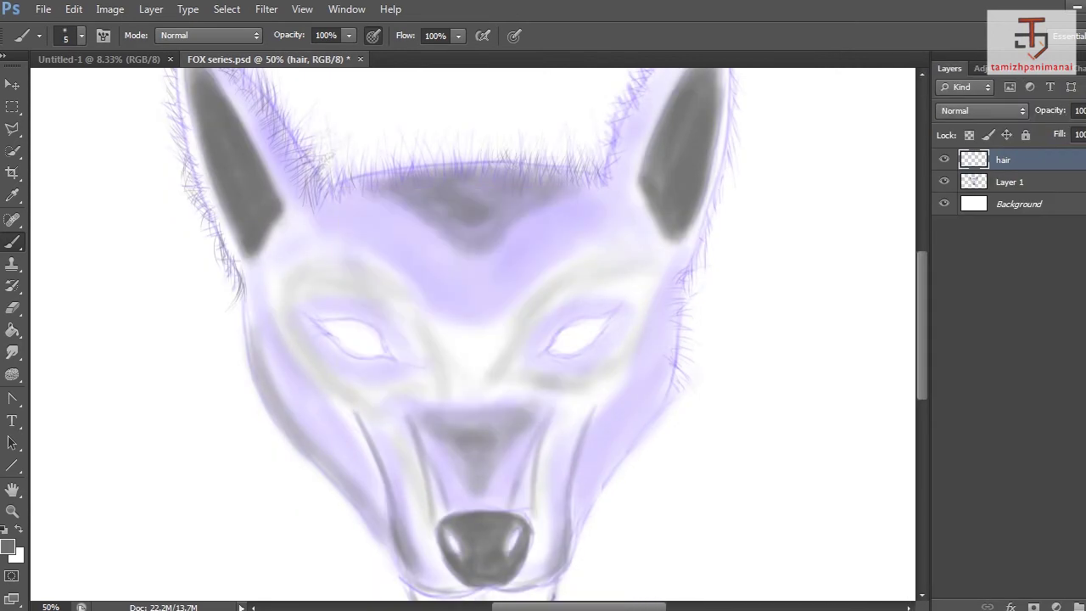
Draw scattered grey fur along the upper left cheek and up the outer edge of the left ear.
{"action": "left_click_drag", "start_coordinate": [241, 280], "coordinate": [247, 344]}
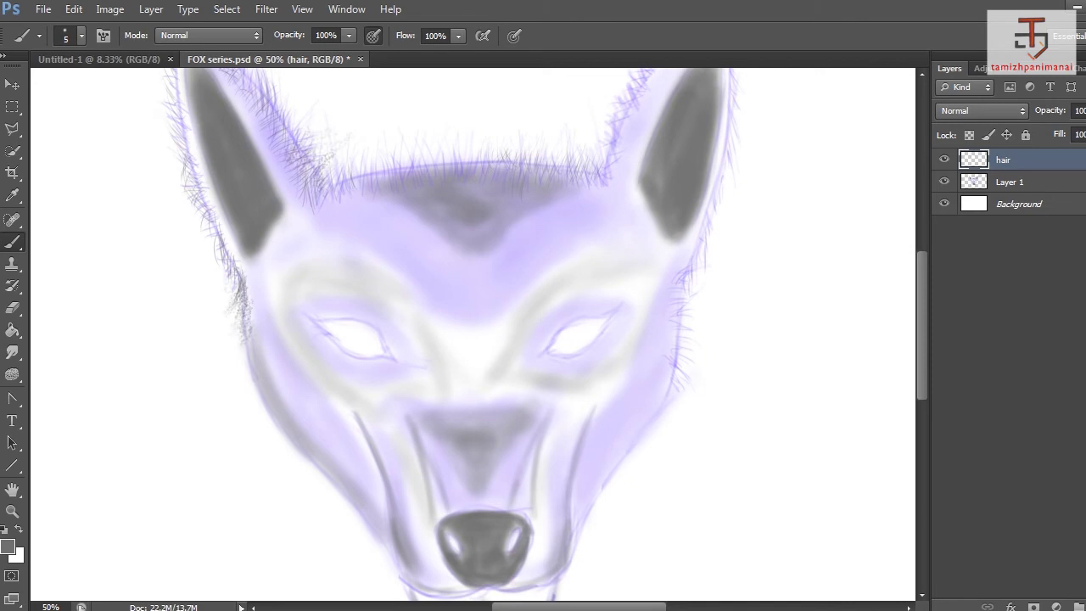
{"action": "left_click_drag", "start_coordinate": [243, 294], "coordinate": [181, 168]}
{"action": "left_click_drag", "start_coordinate": [212, 212], "coordinate": [185, 161]}
Choose a darker grey and draw fur around the left ear and along the left half of the head top.
{"action": "scroll", "coordinate": [474, 334], "scroll_direction": "up", "scroll_amount": 2}
{"action": "left_click", "coordinate": [7, 546]}
{"action": "left_click", "coordinate": [530, 438]}
{"action": "left_click", "coordinate": [927, 291]}
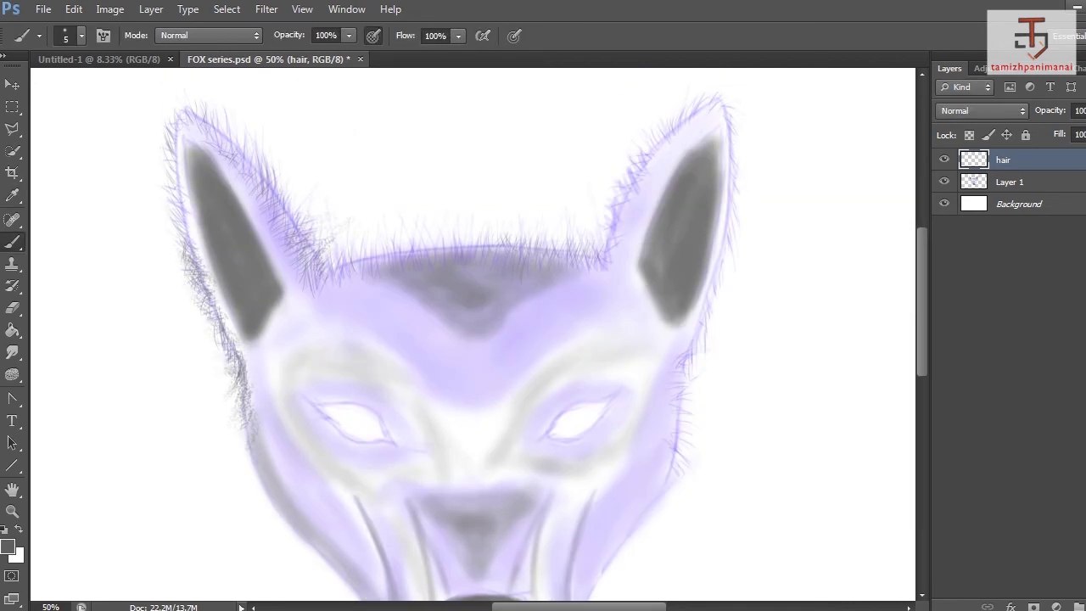
{"action": "mouse_move", "coordinate": [188, 243]}
{"action": "left_mouse_down"}
{"action": "mouse_move", "coordinate": [170, 191]}
{"action": "mouse_move", "coordinate": [176, 115]}
{"action": "mouse_move", "coordinate": [207, 128]}
{"action": "mouse_move", "coordinate": [242, 167]}
{"action": "mouse_move", "coordinate": [314, 268]}
{"action": "mouse_move", "coordinate": [448, 237]}
{"action": "left_mouse_up"}
Set the brush size to 3 px and draw fur from the right half of the head top around the right ear to the cheek.
{"action": "right_click", "coordinate": [459, 276]}
{"action": "key", "text": "Return"}
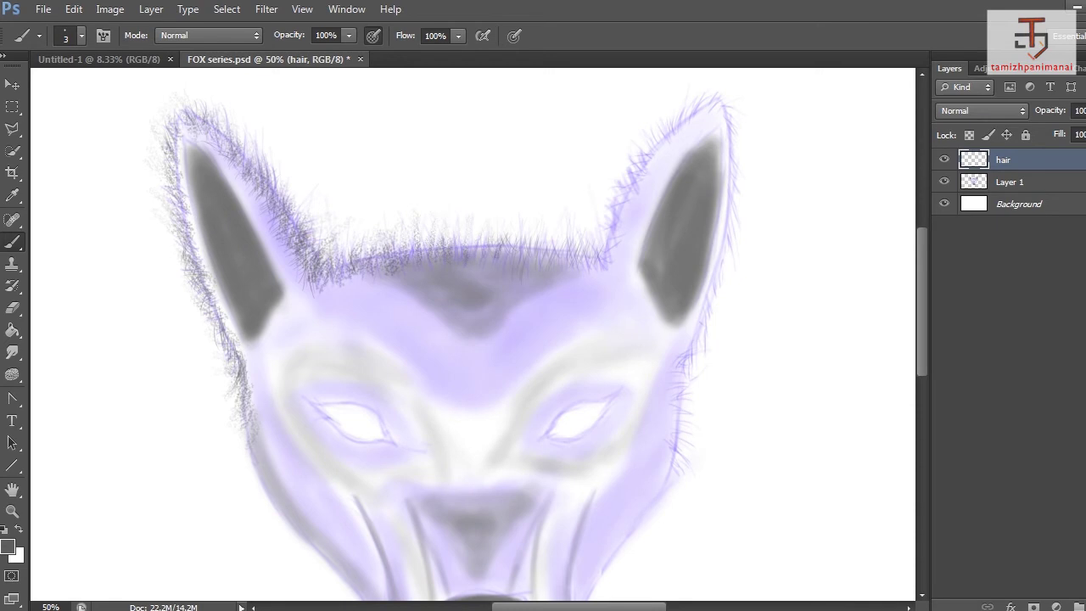
{"action": "mouse_move", "coordinate": [549, 260]}
{"action": "left_mouse_down"}
{"action": "mouse_move", "coordinate": [604, 236]}
{"action": "mouse_move", "coordinate": [614, 216]}
{"action": "left_mouse_up"}
{"action": "left_click_drag", "start_coordinate": [610, 225], "coordinate": [618, 205]}
{"action": "left_click_drag", "start_coordinate": [599, 242], "coordinate": [634, 173]}
{"action": "mouse_move", "coordinate": [637, 182]}
{"action": "left_mouse_down"}
{"action": "mouse_move", "coordinate": [648, 134]}
{"action": "mouse_move", "coordinate": [683, 105]}
{"action": "mouse_move", "coordinate": [712, 100]}
{"action": "left_mouse_up"}
{"action": "left_click_drag", "start_coordinate": [731, 156], "coordinate": [736, 130]}
{"action": "left_click_drag", "start_coordinate": [729, 200], "coordinate": [738, 160]}
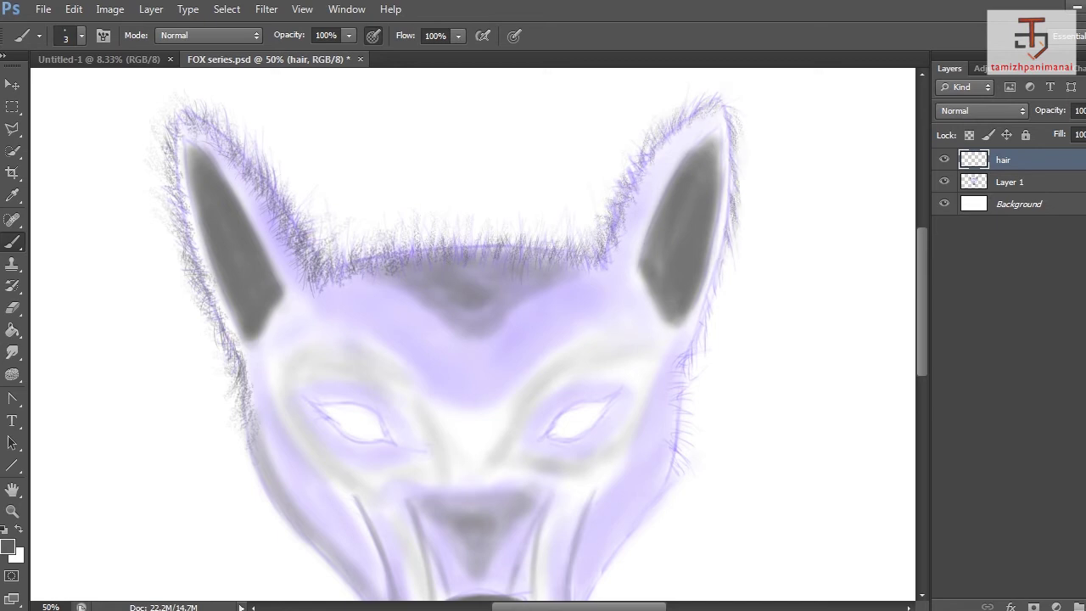
{"action": "left_click_drag", "start_coordinate": [718, 294], "coordinate": [667, 468]}
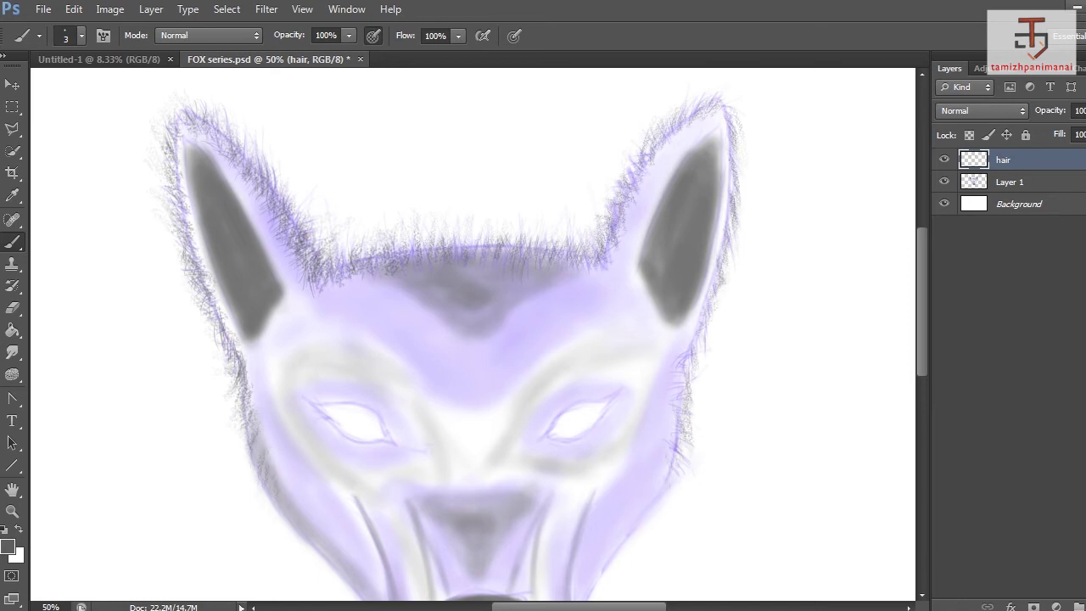
Set the foreground colour to a very dark grey and add fur strokes on the left cheek edge.
{"action": "scroll", "coordinate": [473, 334], "scroll_direction": "down", "scroll_amount": 3}
{"action": "left_click", "coordinate": [8, 546]}
{"action": "left_click", "coordinate": [531, 469]}
{"action": "left_click", "coordinate": [926, 292]}
{"action": "left_click_drag", "start_coordinate": [249, 297], "coordinate": [262, 359]}
Increase the Scatter amount in the brush's Scattering settings.
{"action": "key", "text": "F5"}
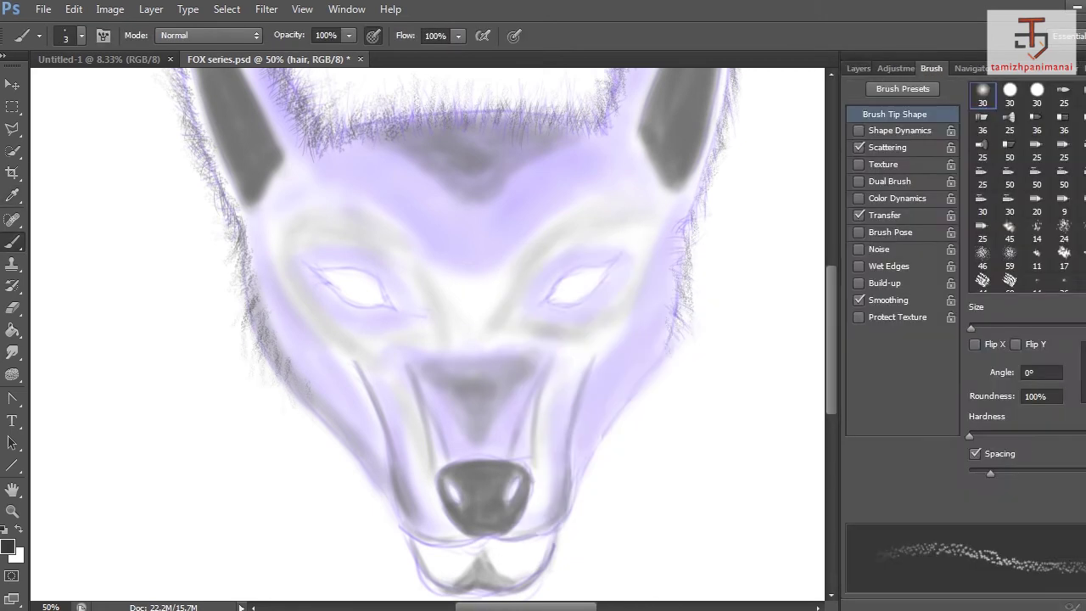
{"action": "left_click", "coordinate": [887, 148]}
{"action": "left_click_drag", "start_coordinate": [1039, 109], "coordinate": [1084, 108]}
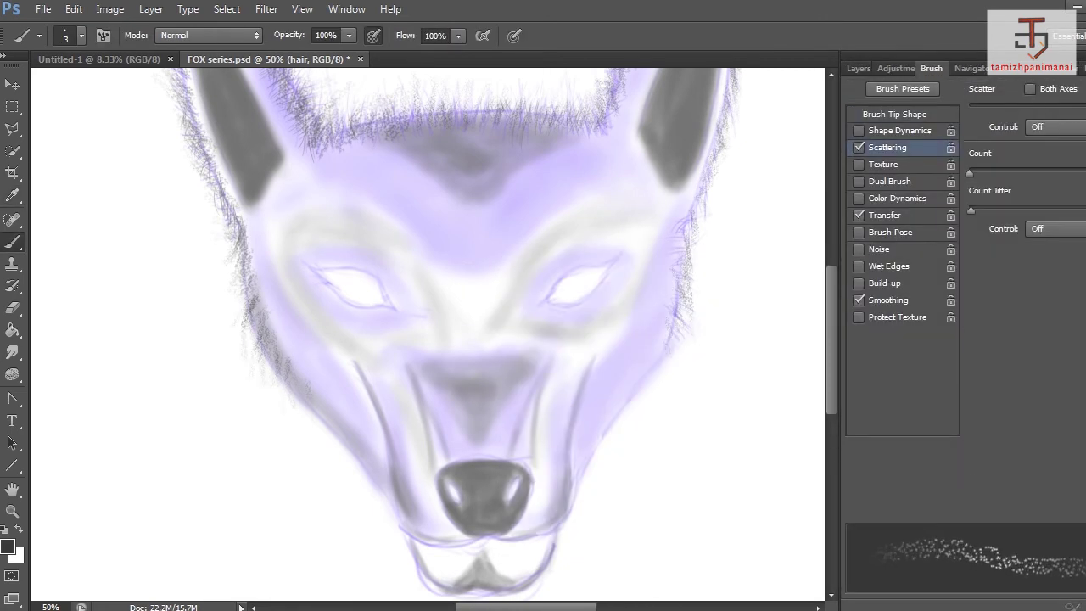
{"action": "key", "text": "F5"}
Brush dark scattered fur along the lower left jaw and up the right jaw and cheek edge.
{"action": "mouse_move", "coordinate": [321, 425]}
{"action": "left_mouse_down"}
{"action": "mouse_move", "coordinate": [279, 387]}
{"action": "mouse_move", "coordinate": [362, 461]}
{"action": "mouse_move", "coordinate": [400, 526]}
{"action": "left_mouse_up"}
{"action": "left_click_drag", "start_coordinate": [575, 499], "coordinate": [628, 392]}
{"action": "left_click_drag", "start_coordinate": [590, 453], "coordinate": [608, 400]}
{"action": "mouse_move", "coordinate": [575, 473]}
{"action": "left_mouse_down"}
{"action": "mouse_move", "coordinate": [691, 290]}
{"action": "mouse_move", "coordinate": [665, 254]}
{"action": "left_mouse_up"}
{"action": "left_click_drag", "start_coordinate": [678, 305], "coordinate": [663, 248]}
{"action": "left_click_drag", "start_coordinate": [653, 348], "coordinate": [670, 302]}
{"action": "mouse_move", "coordinate": [635, 365]}
{"action": "left_mouse_down"}
{"action": "mouse_move", "coordinate": [659, 307]}
{"action": "mouse_move", "coordinate": [573, 474]}
{"action": "left_mouse_up"}
Thicken the dark fur along the left cheek and jaw down to the muzzle.
{"action": "left_click_drag", "start_coordinate": [258, 288], "coordinate": [242, 277]}
{"action": "left_click_drag", "start_coordinate": [259, 263], "coordinate": [235, 234]}
{"action": "left_click_drag", "start_coordinate": [280, 349], "coordinate": [260, 294]}
{"action": "left_click_drag", "start_coordinate": [319, 390], "coordinate": [280, 327]}
{"action": "left_click_drag", "start_coordinate": [375, 455], "coordinate": [330, 401]}
{"action": "left_click_drag", "start_coordinate": [371, 482], "coordinate": [350, 453]}
{"action": "left_click_drag", "start_coordinate": [390, 521], "coordinate": [372, 491]}
Draw short dark fur around the chin, from the left mouth corner along the underside to the right corner.
{"action": "left_click_drag", "start_coordinate": [422, 544], "coordinate": [431, 572]}
{"action": "mouse_move", "coordinate": [409, 547]}
{"action": "left_mouse_down"}
{"action": "mouse_move", "coordinate": [424, 585]}
{"action": "mouse_move", "coordinate": [417, 572]}
{"action": "left_mouse_up"}
{"action": "scroll", "coordinate": [415, 560], "scroll_direction": "down", "scroll_amount": 3}
{"action": "left_click_drag", "start_coordinate": [421, 478], "coordinate": [436, 510]}
{"action": "left_click_drag", "start_coordinate": [420, 482], "coordinate": [428, 508]}
{"action": "mouse_move", "coordinate": [440, 500]}
{"action": "left_mouse_down"}
{"action": "mouse_move", "coordinate": [448, 513]}
{"action": "mouse_move", "coordinate": [480, 480]}
{"action": "left_mouse_up"}
{"action": "left_click_drag", "start_coordinate": [445, 509], "coordinate": [436, 502]}
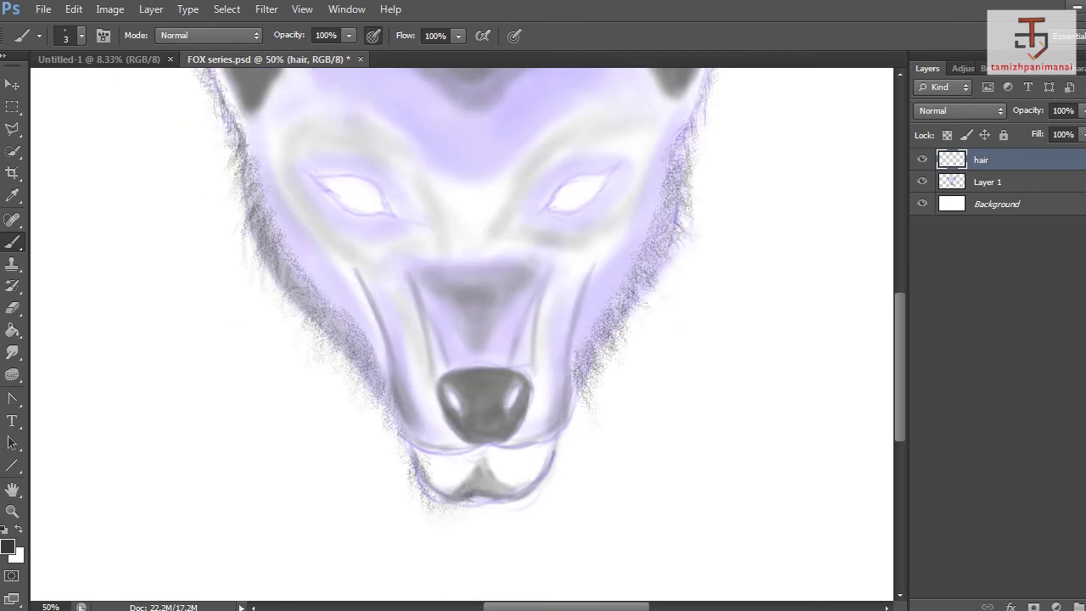
{"action": "left_click_drag", "start_coordinate": [519, 507], "coordinate": [528, 490]}
{"action": "left_click_drag", "start_coordinate": [527, 505], "coordinate": [553, 460]}
{"action": "left_click_drag", "start_coordinate": [546, 483], "coordinate": [565, 438]}
{"action": "left_click_drag", "start_coordinate": [546, 494], "coordinate": [567, 453]}
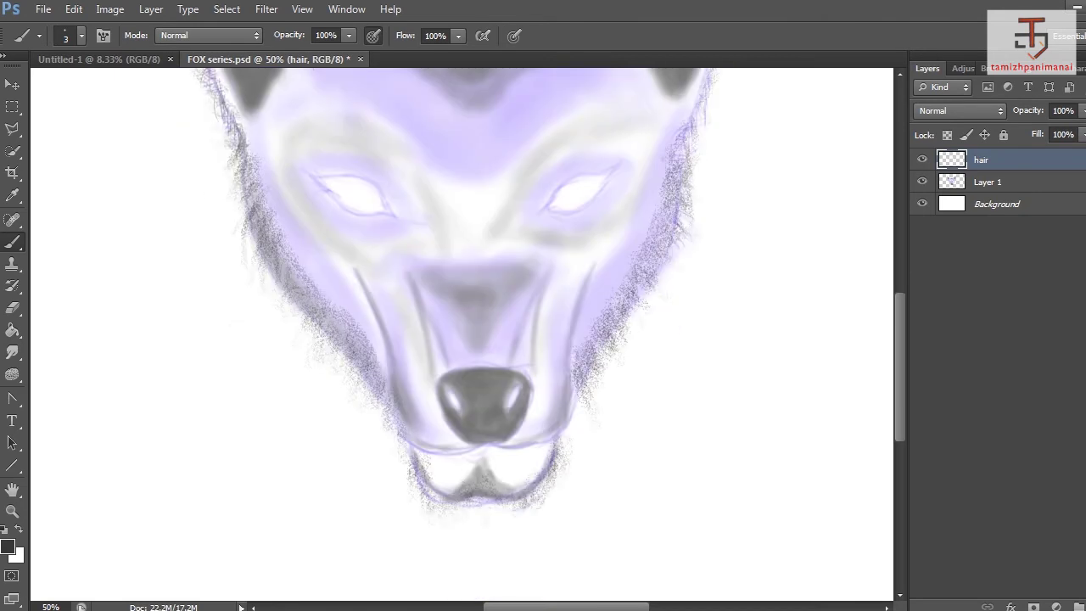
Add more fur beside the left mouth corner and along the outer edge of the left jaw and cheek.
{"action": "left_click_drag", "start_coordinate": [410, 463], "coordinate": [392, 441]}
{"action": "left_click_drag", "start_coordinate": [412, 478], "coordinate": [404, 459]}
{"action": "left_click_drag", "start_coordinate": [409, 483], "coordinate": [387, 398]}
{"action": "left_click_drag", "start_coordinate": [374, 383], "coordinate": [361, 373]}
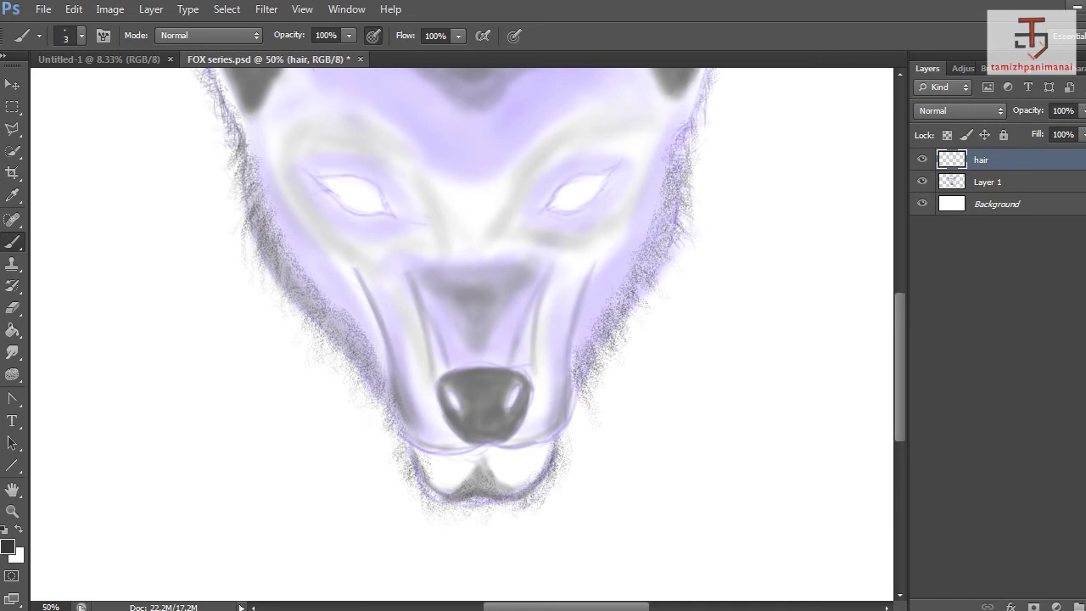
{"action": "left_click_drag", "start_coordinate": [301, 292], "coordinate": [275, 277]}
{"action": "left_click_drag", "start_coordinate": [258, 161], "coordinate": [248, 131]}
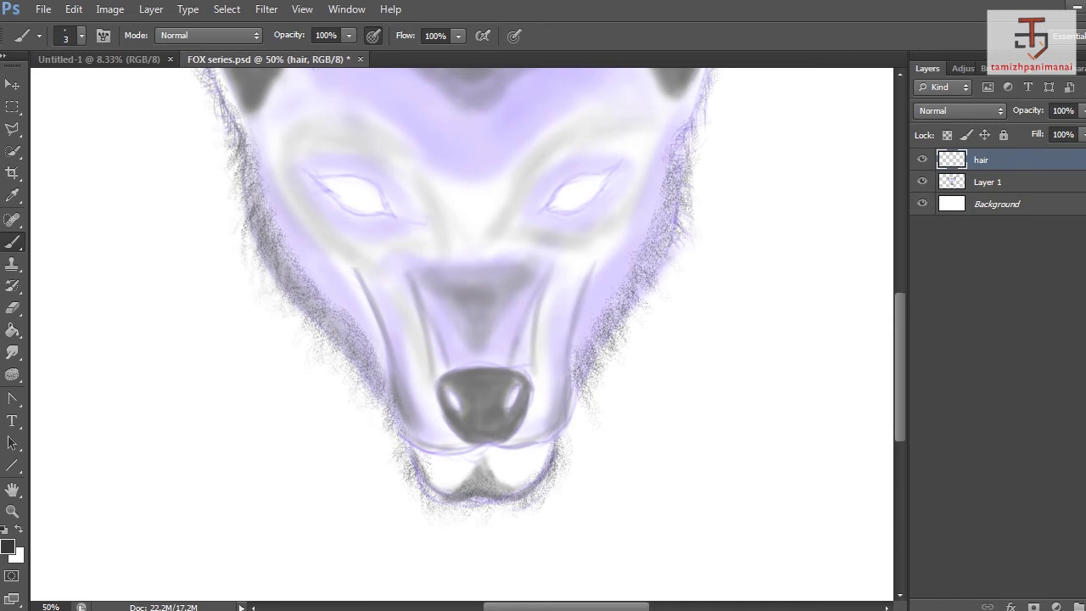
Thicken the dark fur along the right cheek, the head top and the edges of both ears.
{"action": "scroll", "coordinate": [649, 398], "scroll_direction": "up", "scroll_amount": 3}
{"action": "left_click_drag", "start_coordinate": [685, 278], "coordinate": [731, 102]}
{"action": "scroll", "coordinate": [462, 334], "scroll_direction": "up", "scroll_amount": 3}
{"action": "mouse_move", "coordinate": [356, 290]}
{"action": "left_mouse_down"}
{"action": "mouse_move", "coordinate": [485, 295]}
{"action": "mouse_move", "coordinate": [482, 254]}
{"action": "mouse_move", "coordinate": [547, 273]}
{"action": "mouse_move", "coordinate": [585, 256]}
{"action": "mouse_move", "coordinate": [614, 241]}
{"action": "mouse_move", "coordinate": [684, 141]}
{"action": "mouse_move", "coordinate": [719, 126]}
{"action": "left_mouse_up"}
{"action": "left_click_drag", "start_coordinate": [196, 139], "coordinate": [245, 175]}
{"action": "mouse_move", "coordinate": [177, 158]}
{"action": "left_mouse_down"}
{"action": "mouse_move", "coordinate": [191, 281]}
{"action": "mouse_move", "coordinate": [246, 382]}
{"action": "left_mouse_up"}
Cover the grey forehead patch with dark fur texture between the ears, tapering to a point above the eyes.
{"action": "mouse_move", "coordinate": [209, 156]}
{"action": "left_mouse_down"}
{"action": "mouse_move", "coordinate": [311, 289]}
{"action": "mouse_move", "coordinate": [424, 346]}
{"action": "left_mouse_up"}
{"action": "left_click_drag", "start_coordinate": [382, 298], "coordinate": [431, 334]}
{"action": "mouse_move", "coordinate": [384, 309]}
{"action": "left_mouse_down"}
{"action": "mouse_move", "coordinate": [463, 367]}
{"action": "mouse_move", "coordinate": [471, 343]}
{"action": "mouse_move", "coordinate": [467, 360]}
{"action": "mouse_move", "coordinate": [539, 320]}
{"action": "left_mouse_up"}
{"action": "left_click_drag", "start_coordinate": [593, 284], "coordinate": [471, 334]}
{"action": "mouse_move", "coordinate": [535, 278]}
{"action": "left_mouse_down"}
{"action": "mouse_move", "coordinate": [467, 329]}
{"action": "mouse_move", "coordinate": [420, 289]}
{"action": "mouse_move", "coordinate": [519, 310]}
{"action": "left_mouse_up"}
{"action": "mouse_move", "coordinate": [475, 280]}
{"action": "left_mouse_down"}
{"action": "mouse_move", "coordinate": [420, 250]}
{"action": "mouse_move", "coordinate": [395, 280]}
{"action": "left_mouse_up"}
{"action": "mouse_move", "coordinate": [595, 288]}
{"action": "left_mouse_down"}
{"action": "mouse_move", "coordinate": [575, 259]}
{"action": "mouse_move", "coordinate": [504, 342]}
{"action": "mouse_move", "coordinate": [435, 361]}
{"action": "left_mouse_up"}
{"action": "left_click_drag", "start_coordinate": [433, 317], "coordinate": [424, 356]}
{"action": "left_click_drag", "start_coordinate": [390, 319], "coordinate": [373, 334]}
{"action": "mouse_move", "coordinate": [351, 286]}
{"action": "left_mouse_down"}
{"action": "mouse_move", "coordinate": [343, 309]}
{"action": "mouse_move", "coordinate": [346, 261]}
{"action": "left_mouse_up"}
{"action": "mouse_move", "coordinate": [376, 283]}
{"action": "left_mouse_down"}
{"action": "mouse_move", "coordinate": [367, 263]}
{"action": "mouse_move", "coordinate": [321, 290]}
{"action": "left_mouse_up"}
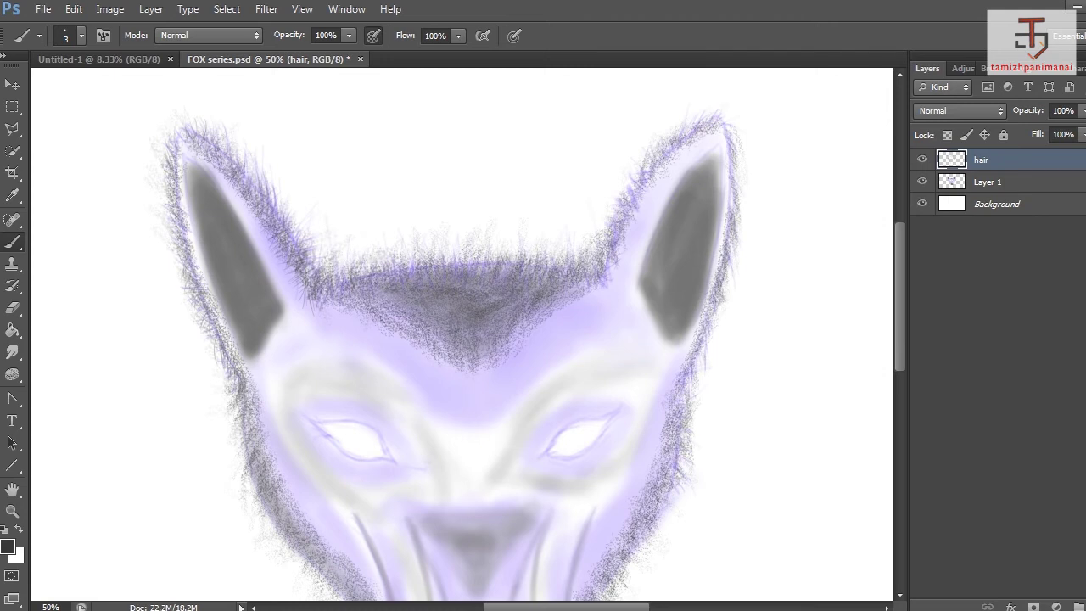
Extend and soften the lower edges of the forehead fur patch with more short dark strokes.
{"action": "scroll", "coordinate": [356, 288], "scroll_direction": "down", "scroll_amount": 4}
{"action": "scroll", "coordinate": [357, 289], "scroll_direction": "up", "scroll_amount": 2}
{"action": "left_click_drag", "start_coordinate": [389, 218], "coordinate": [384, 227]}
{"action": "mouse_move", "coordinate": [338, 223]}
{"action": "left_mouse_down"}
{"action": "mouse_move", "coordinate": [327, 238]}
{"action": "mouse_move", "coordinate": [354, 244]}
{"action": "left_mouse_up"}
{"action": "mouse_move", "coordinate": [350, 223]}
{"action": "left_mouse_down"}
{"action": "mouse_move", "coordinate": [338, 242]}
{"action": "mouse_move", "coordinate": [456, 297]}
{"action": "left_mouse_up"}
{"action": "left_click_drag", "start_coordinate": [474, 280], "coordinate": [476, 293]}
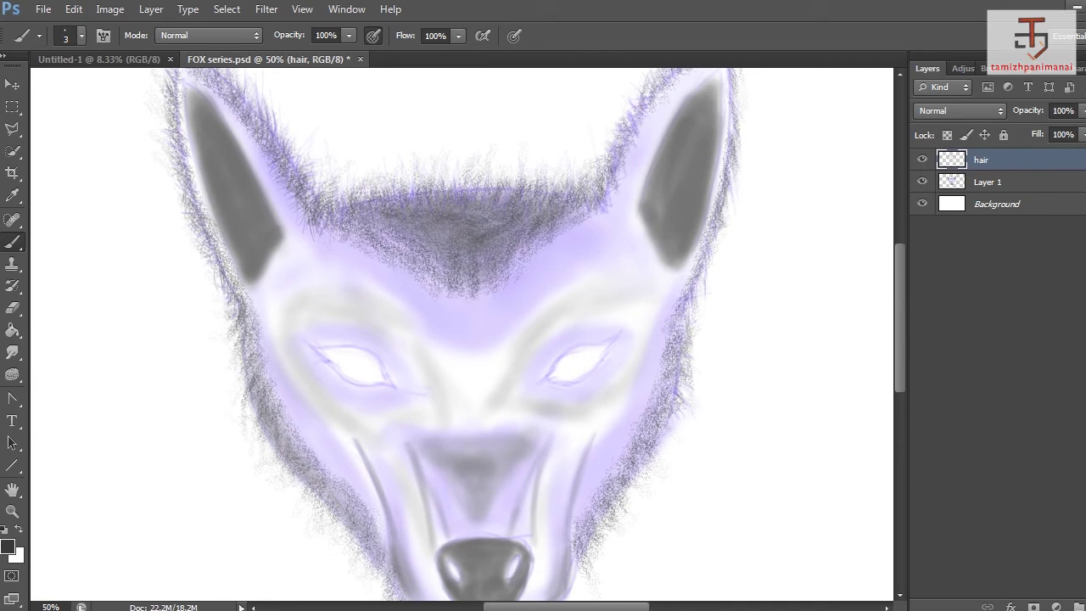
{"action": "left_click_drag", "start_coordinate": [587, 180], "coordinate": [573, 232]}
{"action": "left_click_drag", "start_coordinate": [561, 211], "coordinate": [556, 237]}
{"action": "left_click_drag", "start_coordinate": [396, 236], "coordinate": [410, 260]}
{"action": "left_click_drag", "start_coordinate": [356, 222], "coordinate": [431, 283]}
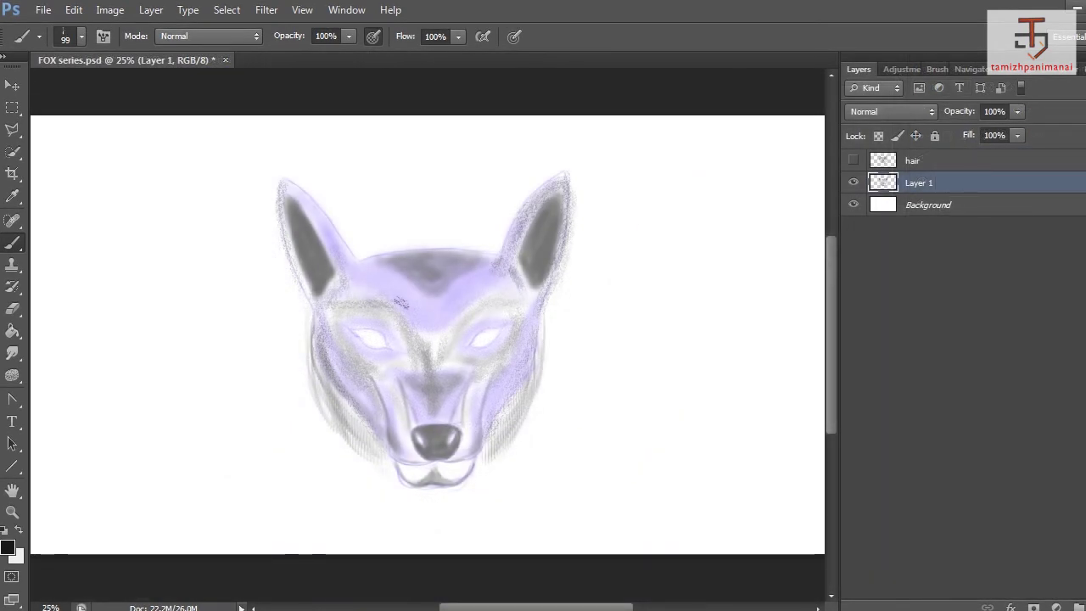
Switch to a 99 px soft round brush and shade both lower jaws and cheeks with near-black strokes on Layer 1.
{"action": "right_click", "coordinate": [536, 386]}
{"action": "double_click", "coordinate": [558, 503]}
{"action": "left_click_drag", "start_coordinate": [336, 415], "coordinate": [371, 461]}
{"action": "mouse_move", "coordinate": [324, 383]}
{"action": "left_mouse_down"}
{"action": "mouse_move", "coordinate": [370, 470]}
{"action": "mouse_move", "coordinate": [361, 474]}
{"action": "left_mouse_up"}
{"action": "left_click_drag", "start_coordinate": [326, 399], "coordinate": [354, 458]}
{"action": "left_click_drag", "start_coordinate": [514, 413], "coordinate": [495, 470]}
{"action": "left_click_drag", "start_coordinate": [531, 395], "coordinate": [501, 471]}
{"action": "mouse_move", "coordinate": [491, 439]}
{"action": "left_mouse_down"}
{"action": "mouse_move", "coordinate": [480, 477]}
{"action": "mouse_move", "coordinate": [492, 478]}
{"action": "left_mouse_up"}
{"action": "left_click_drag", "start_coordinate": [355, 404], "coordinate": [378, 466]}
{"action": "left_click_drag", "start_coordinate": [331, 373], "coordinate": [389, 479]}
Shade the top edge of the head between the ears with soft dark strokes.
{"action": "left_click_drag", "start_coordinate": [363, 260], "coordinate": [452, 241]}
{"action": "left_click_drag", "start_coordinate": [451, 241], "coordinate": [497, 251]}
{"action": "left_click_drag", "start_coordinate": [405, 239], "coordinate": [483, 245]}
{"action": "mouse_move", "coordinate": [354, 257]}
{"action": "left_mouse_down"}
{"action": "mouse_move", "coordinate": [389, 244]}
{"action": "mouse_move", "coordinate": [495, 246]}
{"action": "mouse_move", "coordinate": [507, 259]}
{"action": "mouse_move", "coordinate": [438, 282]}
{"action": "left_mouse_up"}
{"action": "mouse_move", "coordinate": [384, 247]}
{"action": "left_mouse_down"}
{"action": "mouse_move", "coordinate": [363, 253]}
{"action": "mouse_move", "coordinate": [404, 286]}
{"action": "left_mouse_up"}
Widen the soft dark shading along the outer edges of both cheeks, from the jaw up to the ear bases.
{"action": "left_click_drag", "start_coordinate": [341, 441], "coordinate": [353, 473]}
{"action": "left_click_drag", "start_coordinate": [344, 437], "coordinate": [365, 465]}
{"action": "left_click_drag", "start_coordinate": [542, 361], "coordinate": [516, 455]}
{"action": "mouse_move", "coordinate": [546, 330]}
{"action": "left_mouse_down"}
{"action": "mouse_move", "coordinate": [543, 377]}
{"action": "mouse_move", "coordinate": [546, 361]}
{"action": "left_mouse_up"}
{"action": "left_click_drag", "start_coordinate": [547, 301], "coordinate": [550, 358]}
{"action": "mouse_move", "coordinate": [298, 314]}
{"action": "left_mouse_down"}
{"action": "mouse_move", "coordinate": [319, 381]}
{"action": "mouse_move", "coordinate": [358, 446]}
{"action": "left_mouse_up"}
Change the brush colour to mid grey and brush it along the right cheek's outer edge.
{"action": "left_click", "coordinate": [7, 547]}
{"action": "left_click", "coordinate": [531, 382]}
{"action": "key", "text": "Return"}
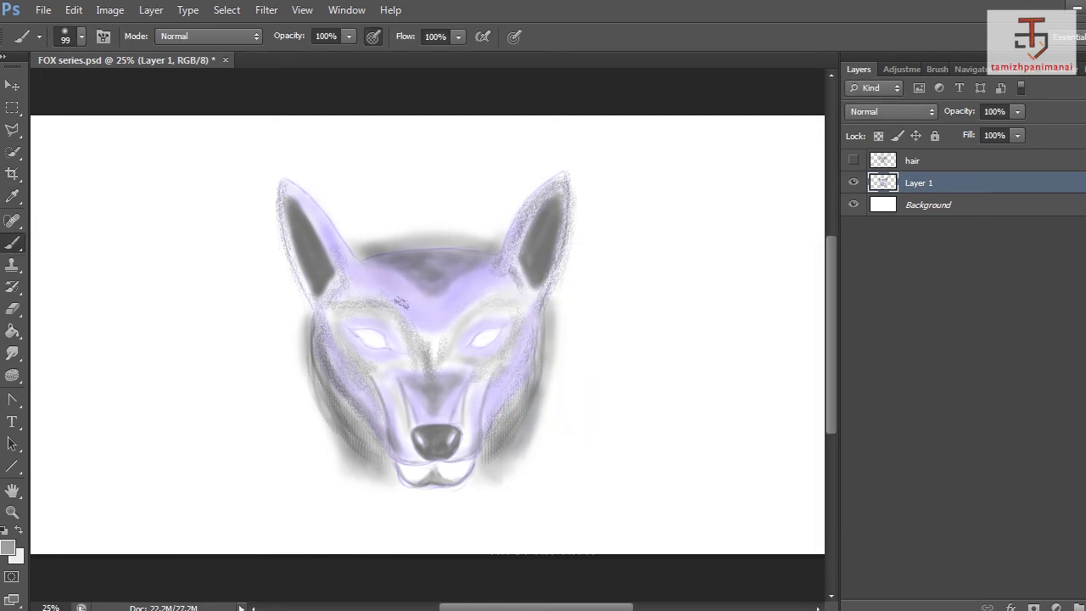
{"action": "left_click_drag", "start_coordinate": [500, 426], "coordinate": [541, 312]}
Paint sampled light purple over the outer cheeks and the top of the head, widening the face outline.
{"action": "left_click", "coordinate": [512, 382], "text": "alt"}
{"action": "mouse_move", "coordinate": [518, 390]}
{"action": "left_mouse_down"}
{"action": "mouse_move", "coordinate": [492, 458]}
{"action": "mouse_move", "coordinate": [536, 348]}
{"action": "left_mouse_up"}
{"action": "mouse_move", "coordinate": [362, 443]}
{"action": "left_mouse_down"}
{"action": "mouse_move", "coordinate": [321, 336]}
{"action": "mouse_move", "coordinate": [356, 460]}
{"action": "mouse_move", "coordinate": [302, 307]}
{"action": "left_mouse_up"}
{"action": "left_click_drag", "start_coordinate": [302, 307], "coordinate": [322, 390]}
{"action": "mouse_move", "coordinate": [398, 248]}
{"action": "left_mouse_down"}
{"action": "mouse_move", "coordinate": [381, 249]}
{"action": "mouse_move", "coordinate": [458, 252]}
{"action": "mouse_move", "coordinate": [366, 258]}
{"action": "left_mouse_up"}
{"action": "mouse_move", "coordinate": [471, 234]}
{"action": "left_mouse_down"}
{"action": "mouse_move", "coordinate": [492, 234]}
{"action": "mouse_move", "coordinate": [436, 274]}
{"action": "mouse_move", "coordinate": [458, 253]}
{"action": "left_mouse_up"}
{"action": "mouse_move", "coordinate": [560, 293]}
{"action": "left_mouse_down"}
{"action": "mouse_move", "coordinate": [562, 386]}
{"action": "mouse_move", "coordinate": [538, 416]}
{"action": "mouse_move", "coordinate": [547, 339]}
{"action": "left_mouse_up"}
Reduce the soft brush to 48 px and brush light purple over the ear rims and the upper forehead patch.
{"action": "right_click", "coordinate": [473, 272]}
{"action": "left_click", "coordinate": [526, 317]}
{"action": "mouse_move", "coordinate": [520, 232]}
{"action": "left_mouse_down"}
{"action": "mouse_move", "coordinate": [541, 198]}
{"action": "mouse_move", "coordinate": [564, 188]}
{"action": "left_mouse_up"}
{"action": "left_click_drag", "start_coordinate": [564, 225], "coordinate": [548, 279]}
{"action": "left_click_drag", "start_coordinate": [285, 229], "coordinate": [306, 293]}
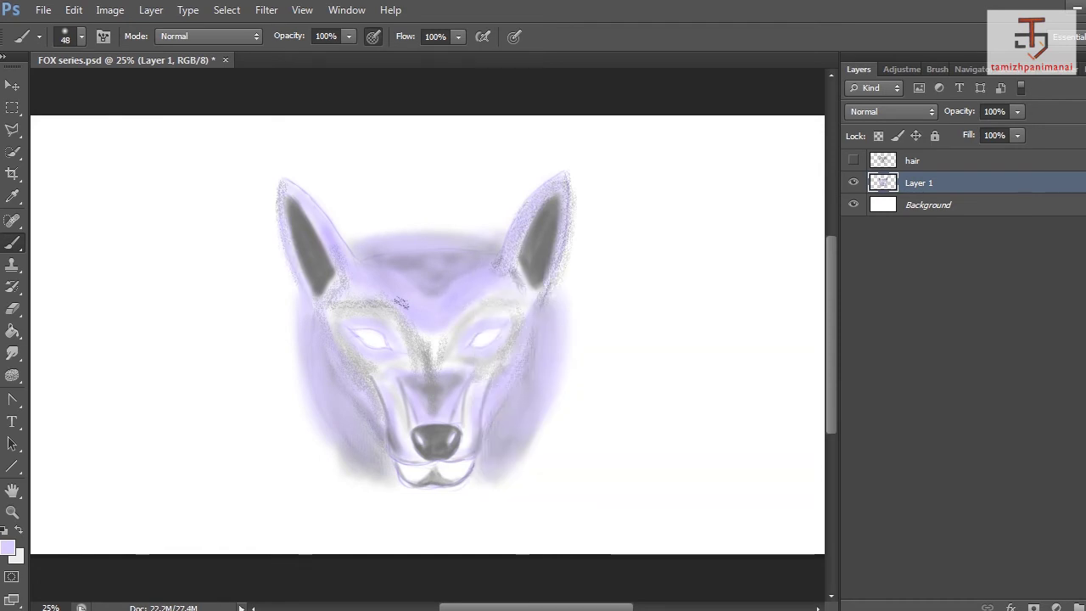
{"action": "left_click_drag", "start_coordinate": [378, 261], "coordinate": [465, 259]}
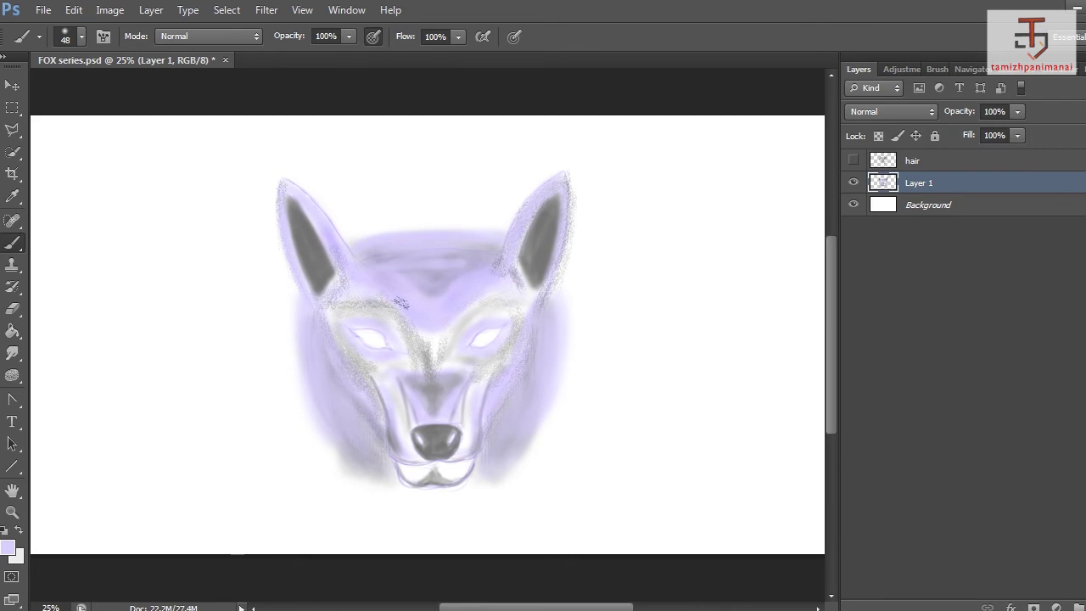
Blend both lower cheeks with a greyish purple sampled from the left jaw.
{"action": "left_click", "coordinate": [378, 451], "text": "alt"}
{"action": "left_click_drag", "start_coordinate": [389, 459], "coordinate": [393, 480]}
{"action": "mouse_move", "coordinate": [478, 469]}
{"action": "left_mouse_down"}
{"action": "mouse_move", "coordinate": [475, 483]}
{"action": "mouse_move", "coordinate": [534, 437]}
{"action": "mouse_move", "coordinate": [547, 391]}
{"action": "left_mouse_up"}
{"action": "left_click_drag", "start_coordinate": [361, 465], "coordinate": [311, 401]}
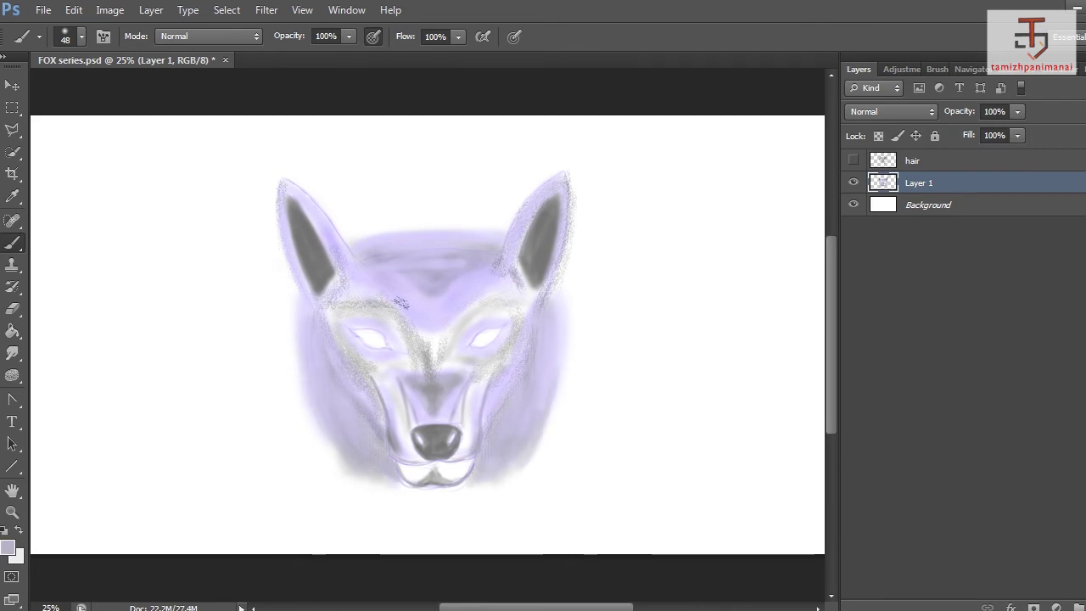
Soften the sides of the muzzle and the edges around the mouth with purple sampled beside the mouth.
{"action": "left_click", "coordinate": [389, 444], "text": "alt"}
{"action": "left_click_drag", "start_coordinate": [390, 450], "coordinate": [399, 477]}
{"action": "left_click_drag", "start_coordinate": [474, 478], "coordinate": [481, 416]}
{"action": "left_click_drag", "start_coordinate": [381, 416], "coordinate": [384, 430]}
{"action": "left_click_drag", "start_coordinate": [486, 424], "coordinate": [482, 446]}
{"action": "left_click_drag", "start_coordinate": [468, 477], "coordinate": [452, 488]}
Brush light purple beside the left eye and over the bases of both inner ears.
{"action": "left_click_drag", "start_coordinate": [339, 341], "coordinate": [351, 364]}
{"action": "mouse_move", "coordinate": [329, 286]}
{"action": "left_mouse_down"}
{"action": "mouse_move", "coordinate": [348, 268]}
{"action": "mouse_move", "coordinate": [317, 288]}
{"action": "left_mouse_up"}
{"action": "left_click", "coordinate": [336, 289], "text": "alt"}
{"action": "left_click_drag", "start_coordinate": [522, 267], "coordinate": [537, 288]}
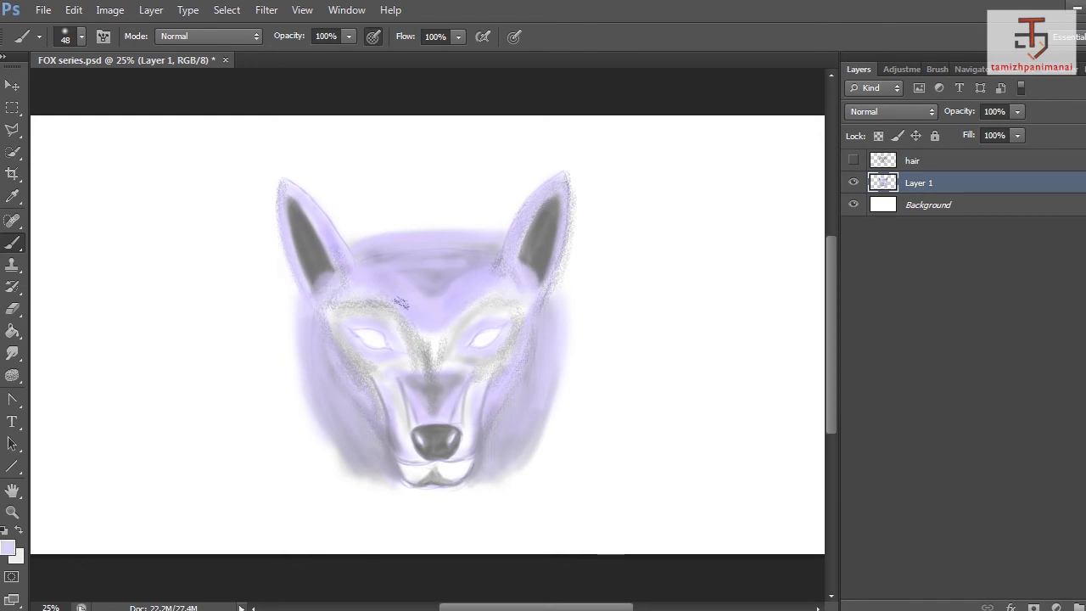
Paint purple sampled from the forehead over the right brow and down between the eyes to the nose bridge.
{"action": "left_click", "coordinate": [461, 297], "text": "alt"}
{"action": "left_click_drag", "start_coordinate": [474, 302], "coordinate": [432, 350]}
{"action": "left_click_drag", "start_coordinate": [417, 328], "coordinate": [435, 356]}
{"action": "left_click_drag", "start_coordinate": [465, 319], "coordinate": [506, 284]}
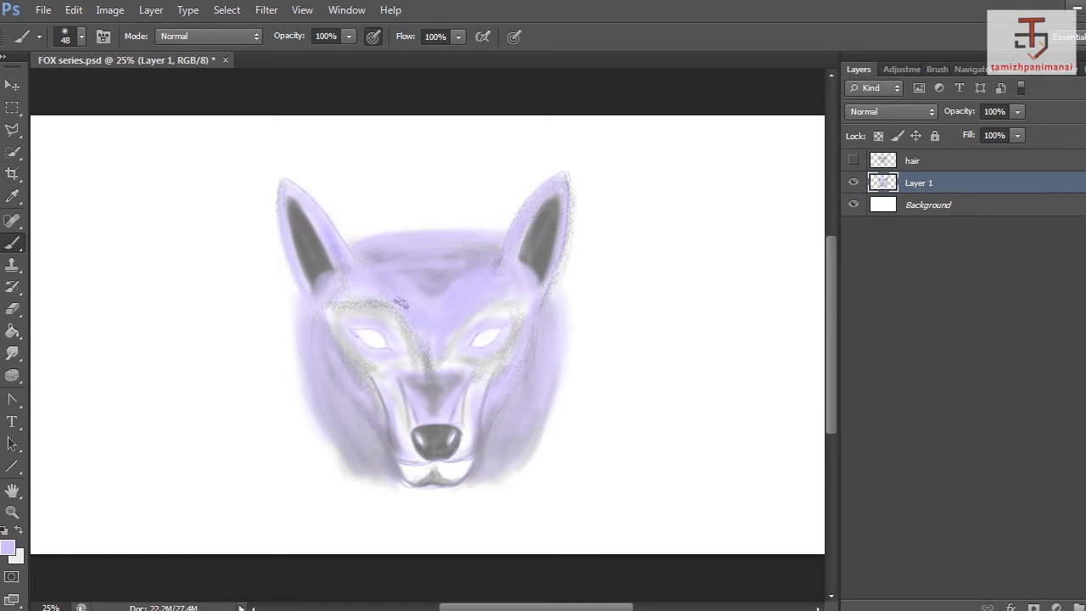
Cover the grey areas around both eyes and along the upper muzzle with the light purple.
{"action": "left_click_drag", "start_coordinate": [394, 301], "coordinate": [407, 307]}
{"action": "left_click_drag", "start_coordinate": [507, 304], "coordinate": [480, 320]}
{"action": "left_click_drag", "start_coordinate": [497, 363], "coordinate": [463, 446]}
{"action": "mouse_move", "coordinate": [466, 327]}
{"action": "left_mouse_down"}
{"action": "mouse_move", "coordinate": [444, 370]}
{"action": "mouse_move", "coordinate": [366, 366]}
{"action": "left_mouse_up"}
{"action": "mouse_move", "coordinate": [402, 368]}
{"action": "left_mouse_down"}
{"action": "mouse_move", "coordinate": [378, 409]}
{"action": "mouse_move", "coordinate": [404, 443]}
{"action": "mouse_move", "coordinate": [373, 392]}
{"action": "left_mouse_up"}
{"action": "mouse_move", "coordinate": [404, 320]}
{"action": "left_mouse_down"}
{"action": "mouse_move", "coordinate": [393, 356]}
{"action": "mouse_move", "coordinate": [386, 350]}
{"action": "left_mouse_up"}
{"action": "mouse_move", "coordinate": [344, 307]}
{"action": "left_mouse_down"}
{"action": "mouse_move", "coordinate": [329, 319]}
{"action": "mouse_move", "coordinate": [369, 291]}
{"action": "left_mouse_up"}
{"action": "left_click_drag", "start_coordinate": [431, 371], "coordinate": [456, 379]}
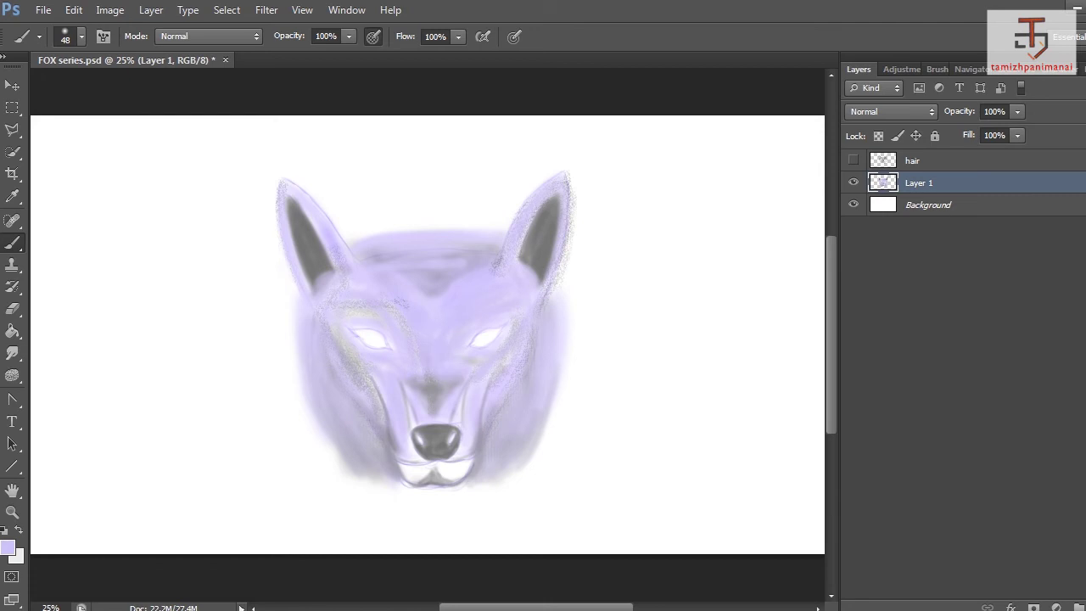
Show and select the hair layer, then try a 2500 px textured hair brush and undo the test mark.
{"action": "left_click", "coordinate": [853, 160]}
{"action": "left_click", "coordinate": [912, 160]}
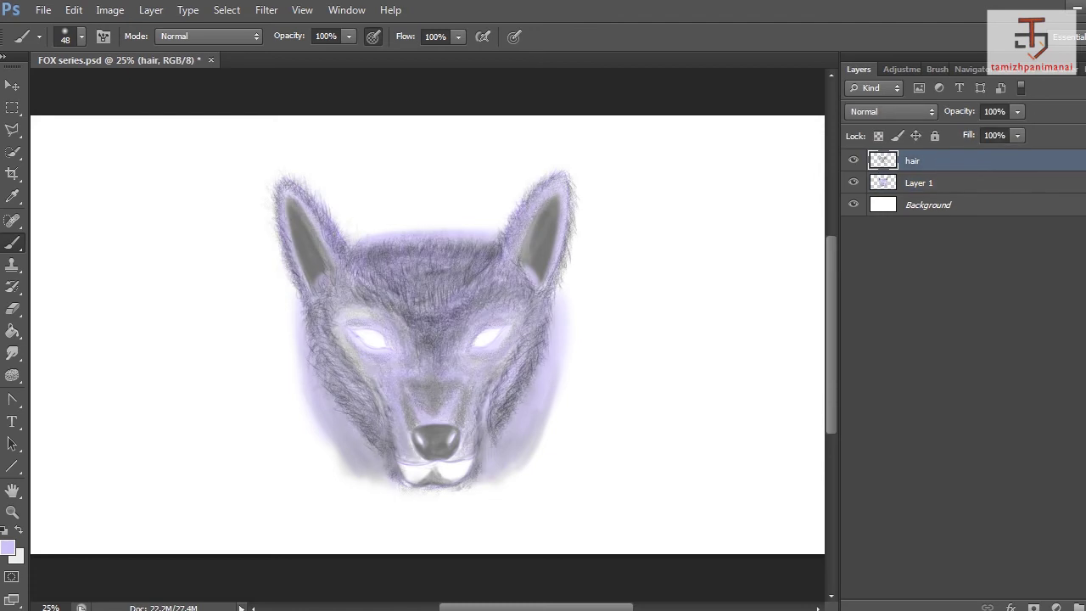
{"action": "right_click", "coordinate": [472, 312]}
{"action": "scroll", "coordinate": [555, 428], "scroll_direction": "down", "scroll_amount": 5}
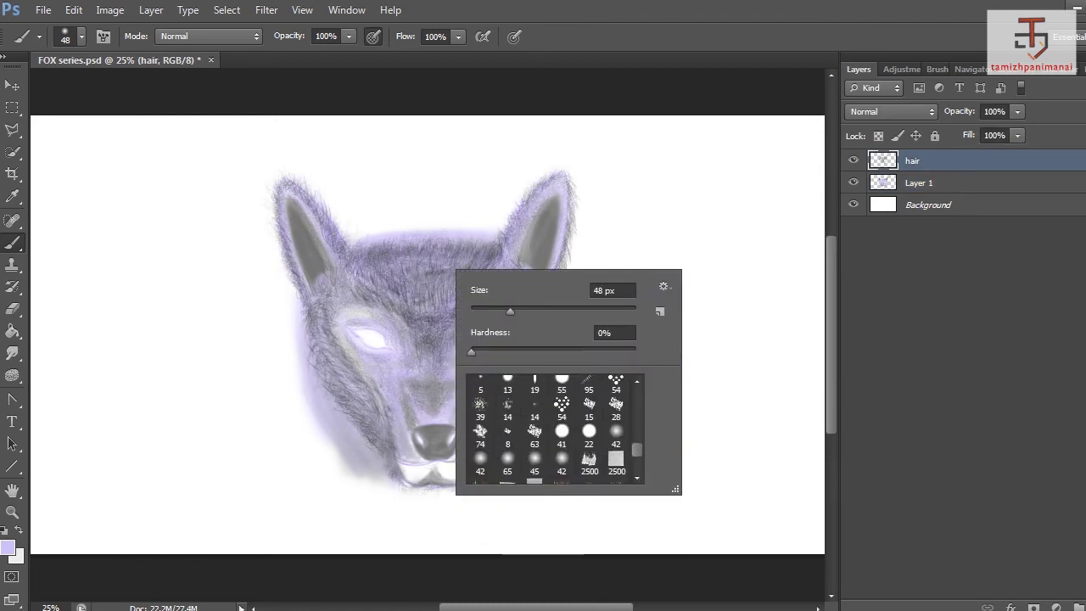
{"action": "scroll", "coordinate": [555, 428], "scroll_direction": "up", "scroll_amount": 3}
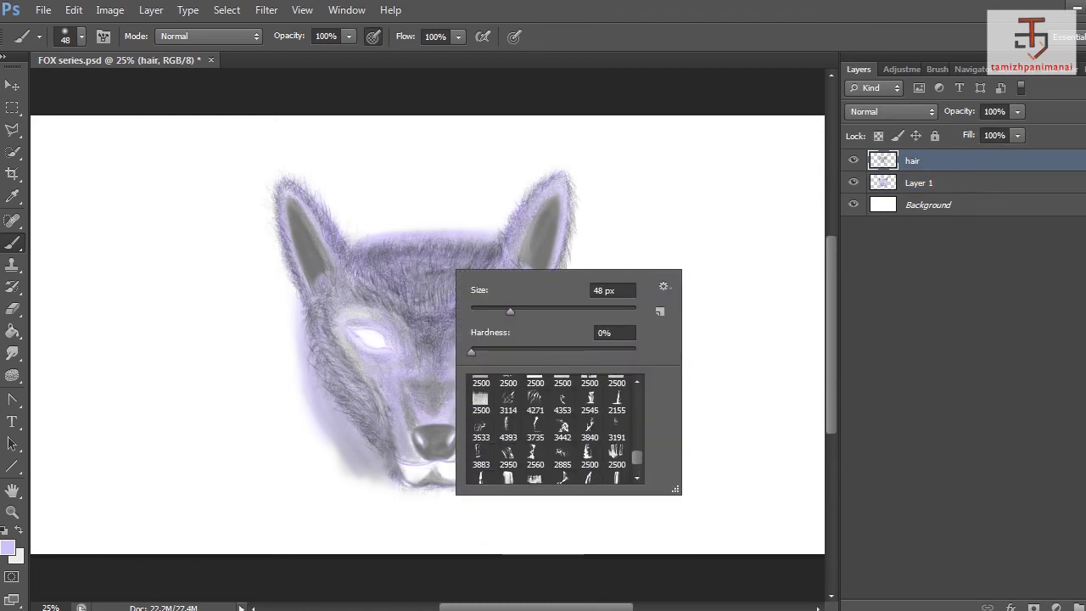
{"action": "left_click", "coordinate": [480, 388]}
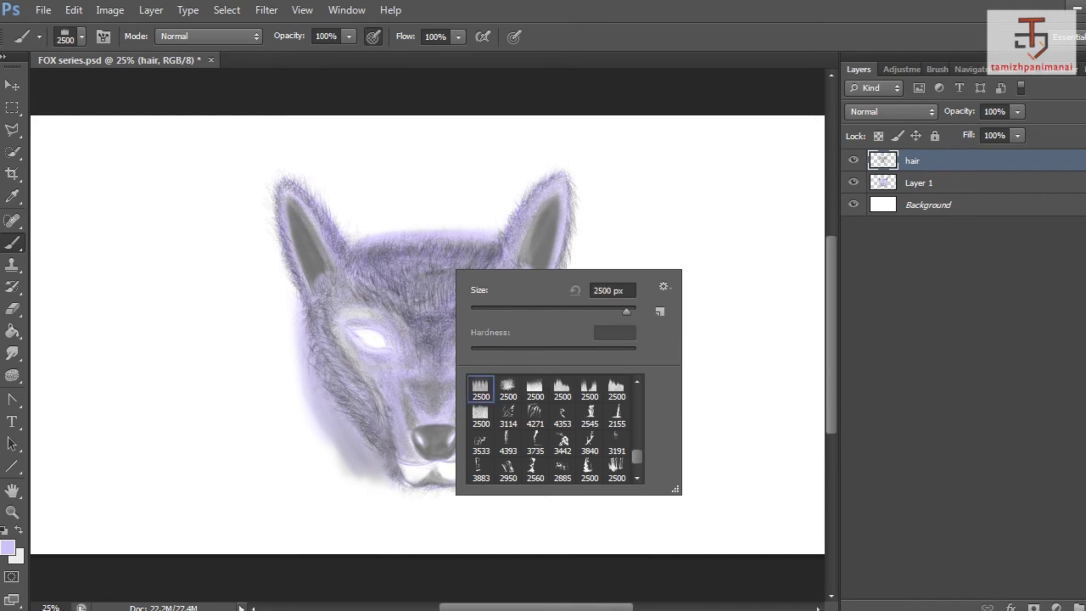
{"action": "left_click", "coordinate": [378, 376]}
{"action": "key", "text": "ctrl+z"}
Resize the fur-textured brush to 61 px and paint greyish purple along both outer cheeks on the hair layer.
{"action": "right_click", "coordinate": [498, 313]}
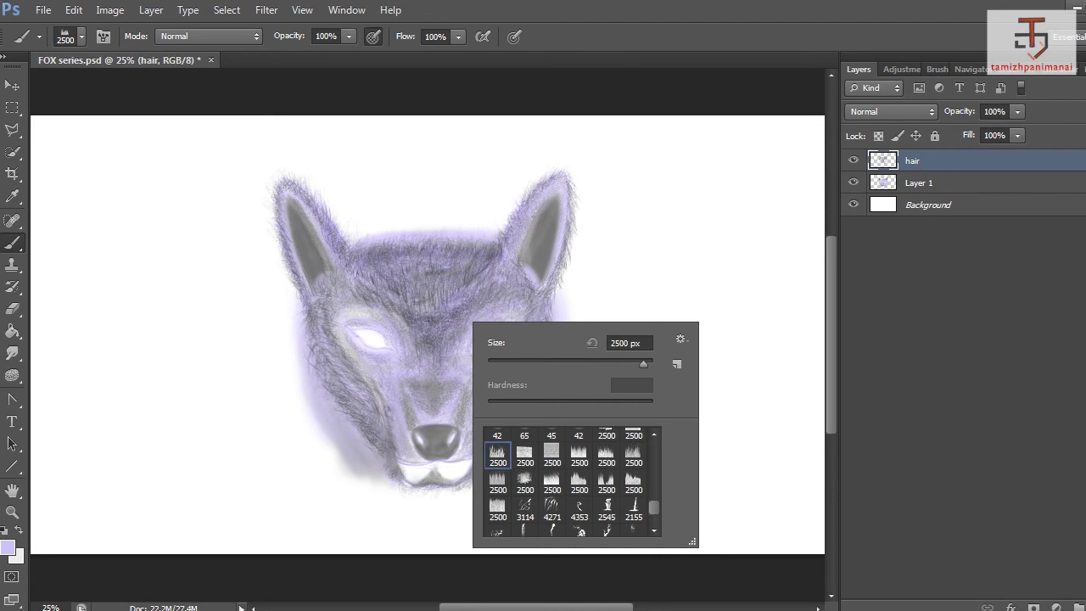
{"action": "left_click_drag", "start_coordinate": [643, 363], "coordinate": [519, 364]}
{"action": "key", "text": "Return"}
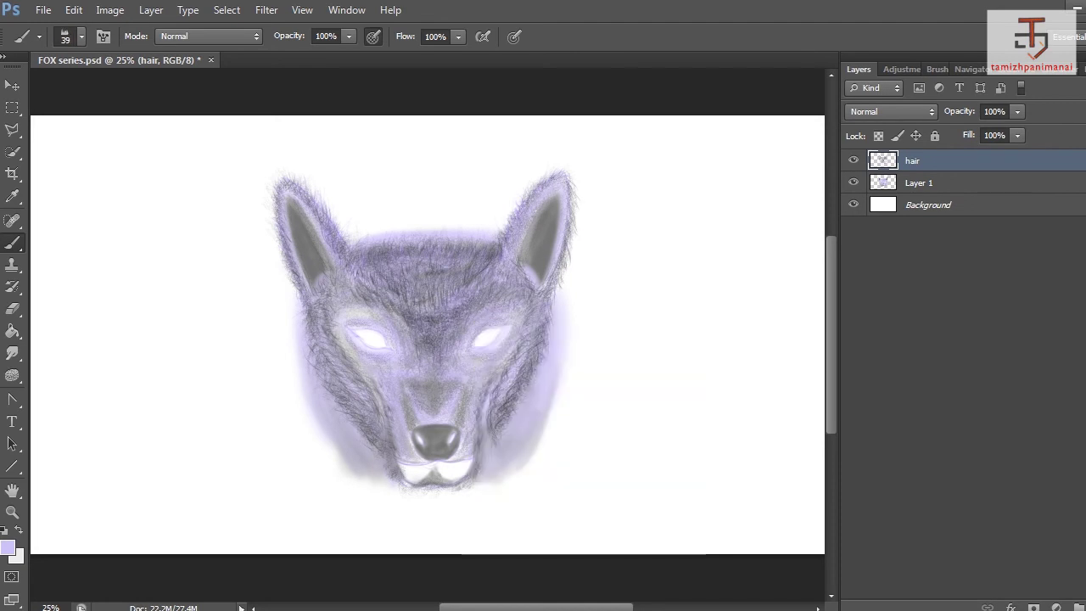
{"action": "right_click", "coordinate": [466, 297]}
{"action": "type", "text": "61"}
{"action": "key", "text": "Return"}
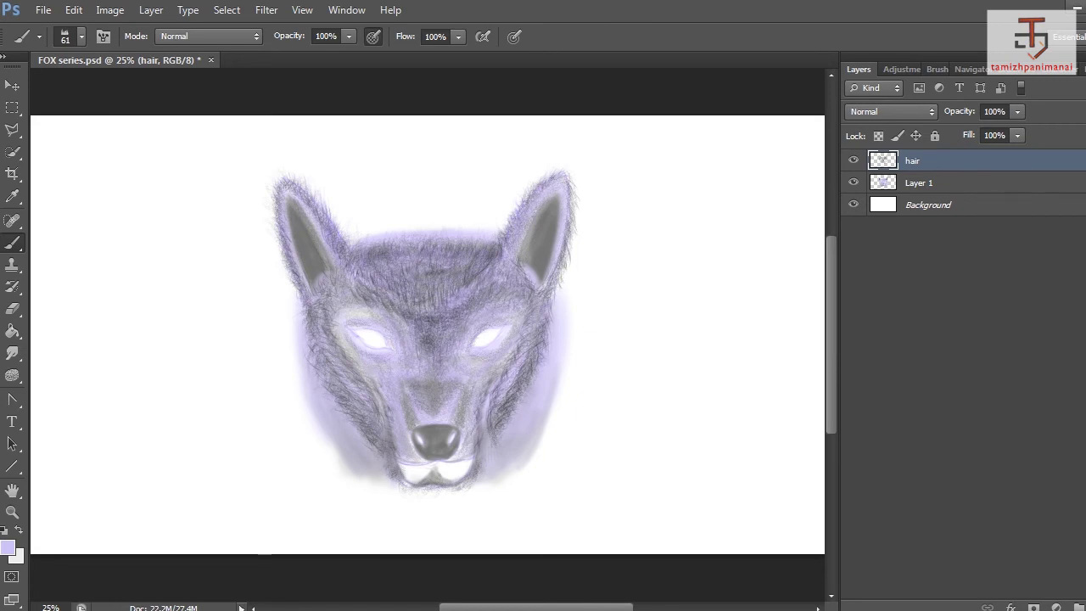
{"action": "left_click", "coordinate": [359, 443], "text": "alt"}
{"action": "left_click_drag", "start_coordinate": [305, 335], "coordinate": [334, 418]}
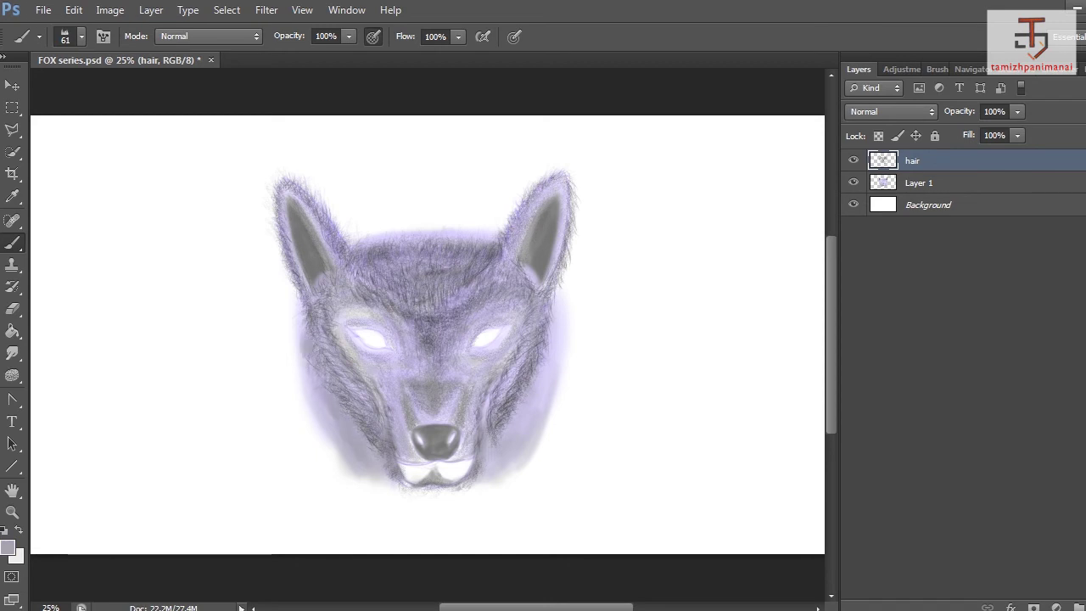
{"action": "left_click_drag", "start_coordinate": [499, 462], "coordinate": [556, 308]}
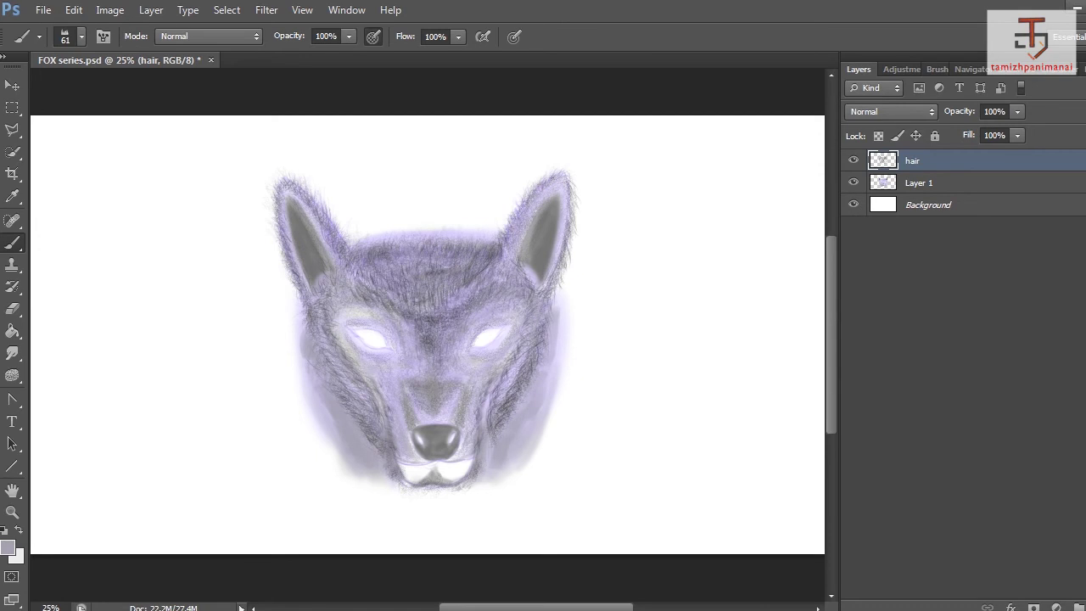
Switch to a strand-shaped brush at 197 px and paint light greyish fur strands on the left cheek.
{"action": "right_click", "coordinate": [357, 367]}
{"action": "left_click", "coordinate": [518, 504]}
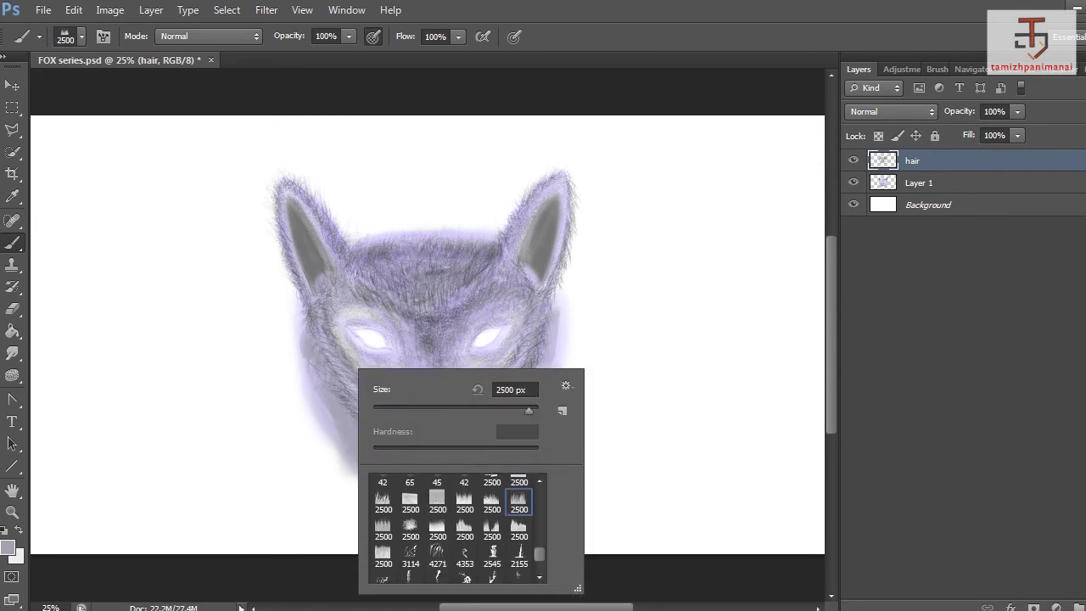
{"action": "scroll", "coordinate": [518, 509], "scroll_direction": "up", "scroll_amount": 3}
{"action": "scroll", "coordinate": [456, 527], "scroll_direction": "up", "scroll_amount": 10}
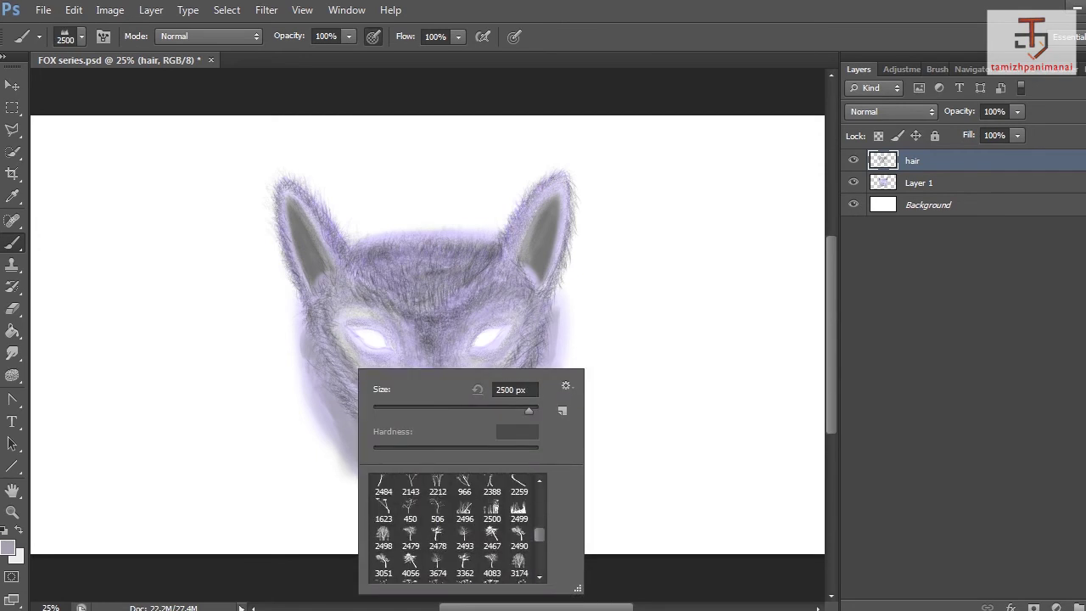
{"action": "scroll", "coordinate": [456, 527], "scroll_direction": "up", "scroll_amount": 8}
{"action": "left_click", "coordinate": [518, 569]}
{"action": "left_click_drag", "start_coordinate": [469, 411], "coordinate": [496, 411]}
{"action": "key", "text": "Return"}
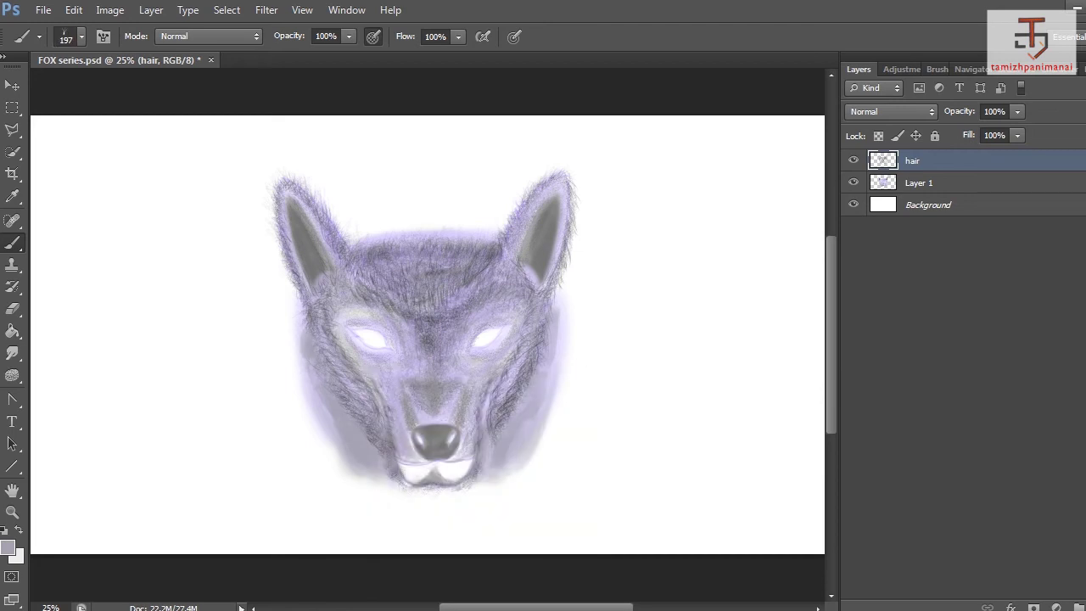
{"action": "left_click", "coordinate": [321, 392], "text": "alt"}
{"action": "left_click_drag", "start_coordinate": [312, 395], "coordinate": [319, 419]}
{"action": "left_click_drag", "start_coordinate": [321, 370], "coordinate": [329, 381]}
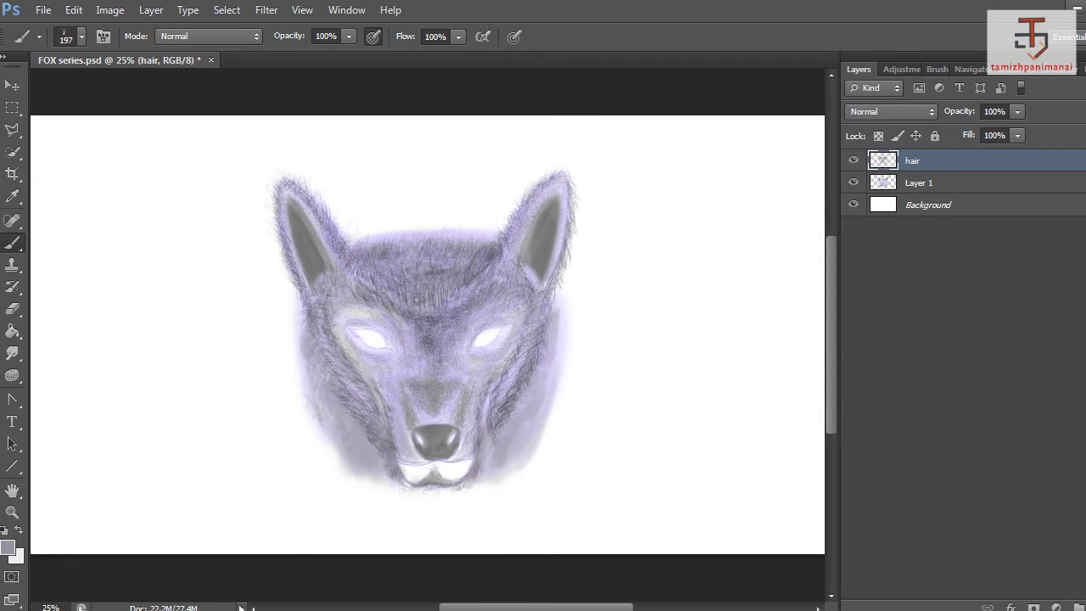
Switch to a small dot-shaped brush sized 6 px for drawing individual hairs on the enlarged face.
{"action": "right_click", "coordinate": [476, 348]}
{"action": "scroll", "coordinate": [559, 501], "scroll_direction": "up", "scroll_amount": 5}
{"action": "left_click", "coordinate": [530, 467]}
{"action": "left_click_drag", "start_coordinate": [616, 390], "coordinate": [497, 391]}
{"action": "key", "text": "Return"}
{"action": "key", "text": "ctrl+plus"}
{"action": "key", "text": "ctrl+plus"}
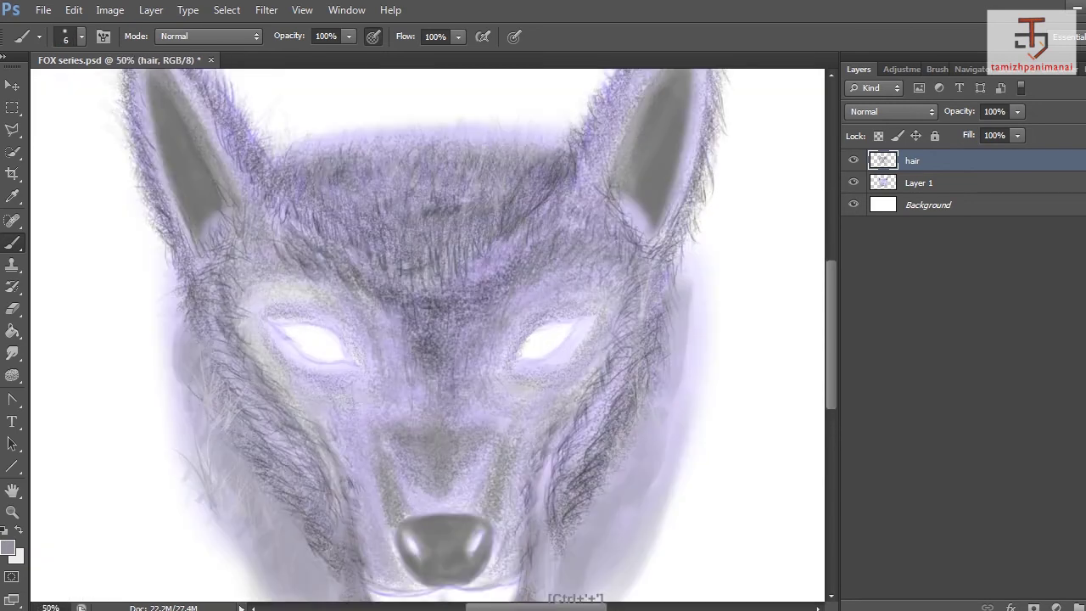
{"action": "scroll", "coordinate": [427, 335], "scroll_direction": "down", "scroll_amount": 5}
{"action": "scroll", "coordinate": [428, 335], "scroll_direction": "up", "scroll_amount": 3}
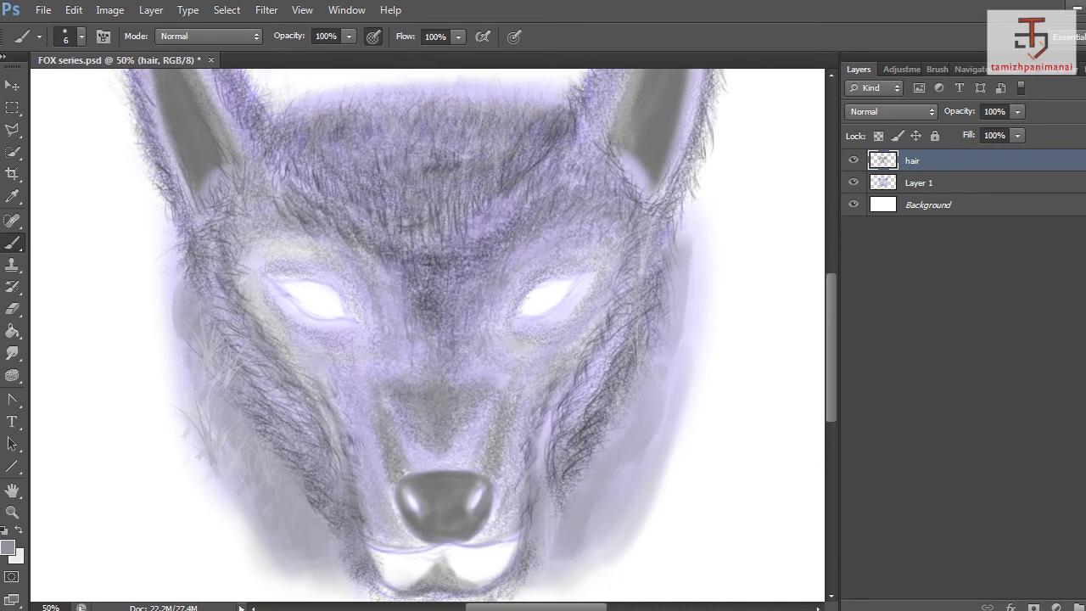
Change the colour to a medium grey, reduce the brush to 3 px and draw fine hairs on the right cheek.
{"action": "left_click", "coordinate": [7, 547]}
{"action": "left_click", "coordinate": [527, 404]}
{"action": "left_click", "coordinate": [928, 291]}
{"action": "left_click_drag", "start_coordinate": [660, 312], "coordinate": [703, 306]}
{"action": "right_click", "coordinate": [648, 383]}
{"action": "left_click_drag", "start_coordinate": [668, 426], "coordinate": [666, 426]}
{"action": "key", "text": "Return"}
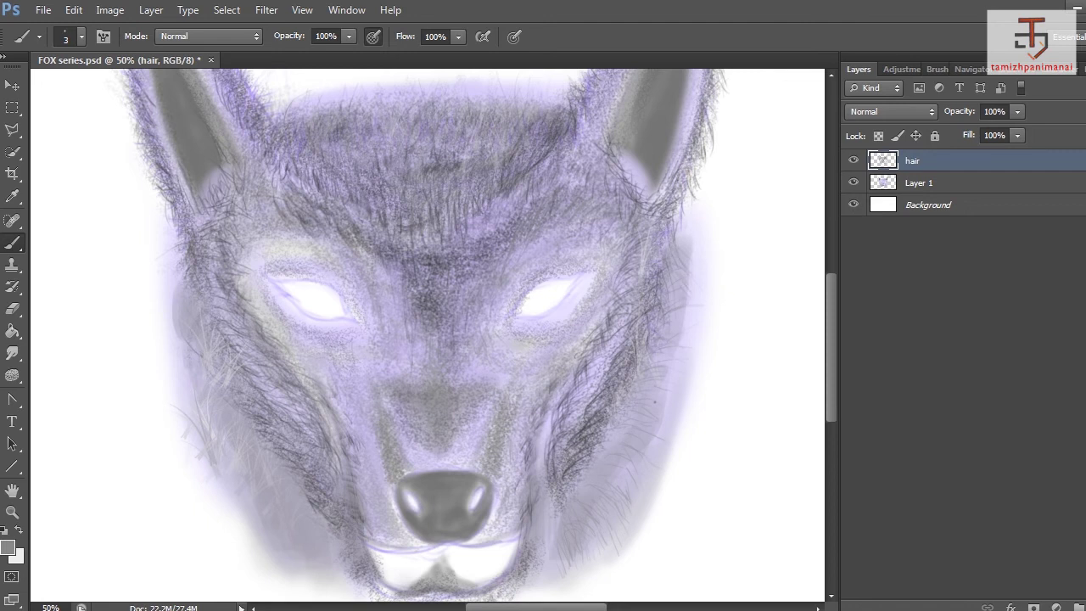
Draw more fine grey hairs down the right cheek's outer edge to the lower jaw.
{"action": "mouse_move", "coordinate": [676, 357]}
{"action": "left_mouse_down"}
{"action": "mouse_move", "coordinate": [674, 338]}
{"action": "mouse_move", "coordinate": [672, 366]}
{"action": "left_mouse_up"}
{"action": "left_click_drag", "start_coordinate": [670, 394], "coordinate": [662, 406]}
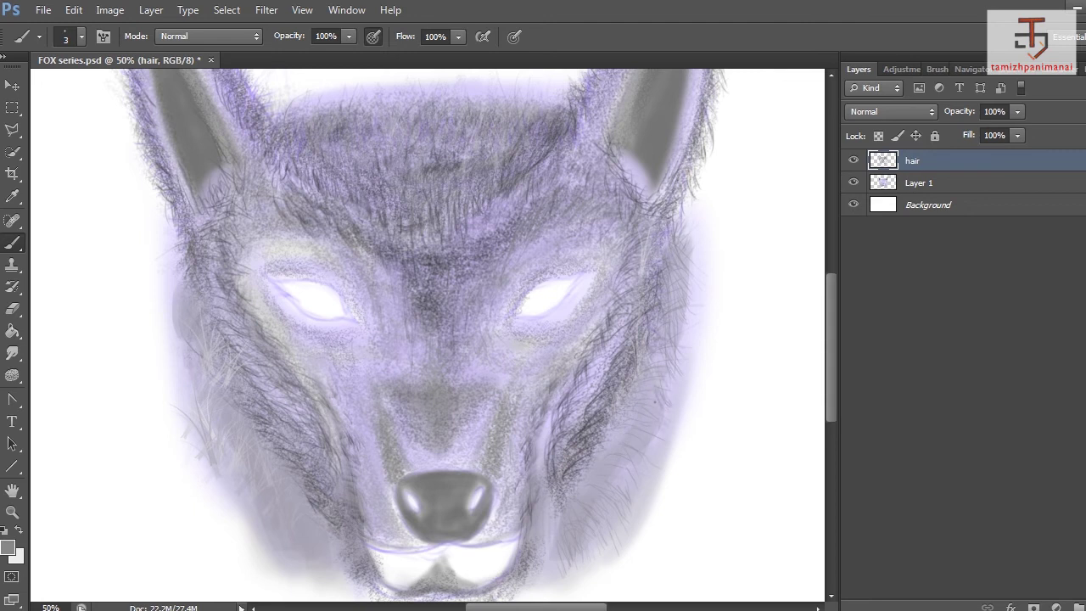
{"action": "left_click_drag", "start_coordinate": [665, 447], "coordinate": [657, 459]}
{"action": "left_click_drag", "start_coordinate": [633, 521], "coordinate": [624, 532]}
{"action": "left_click_drag", "start_coordinate": [630, 520], "coordinate": [598, 562]}
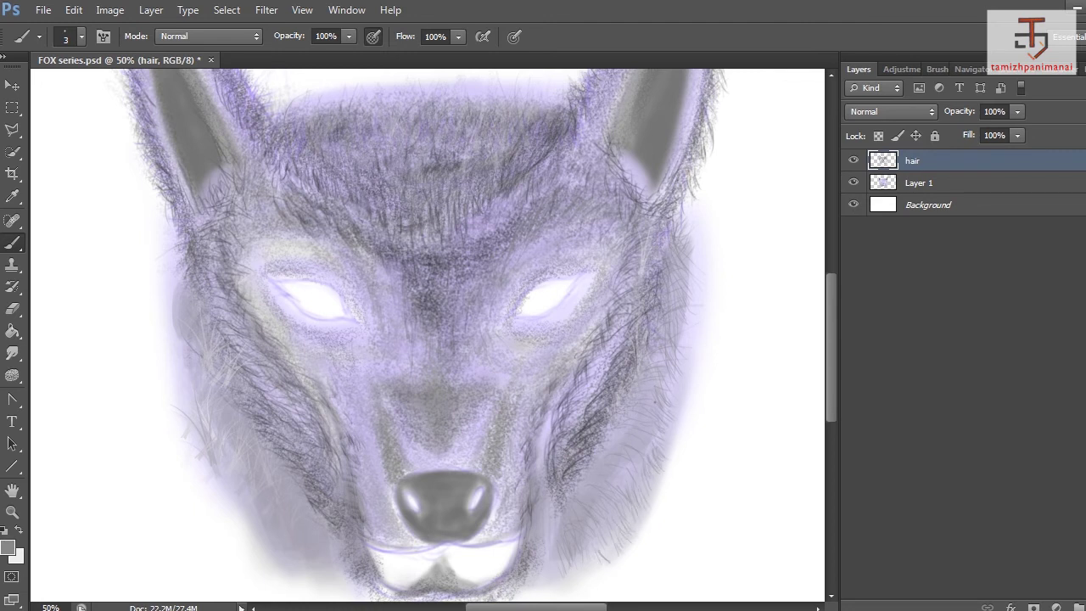
Draw fine grey hairs along the left jaw and up the left cheek's outer edge.
{"action": "scroll", "coordinate": [557, 496], "scroll_direction": "down", "scroll_amount": 2}
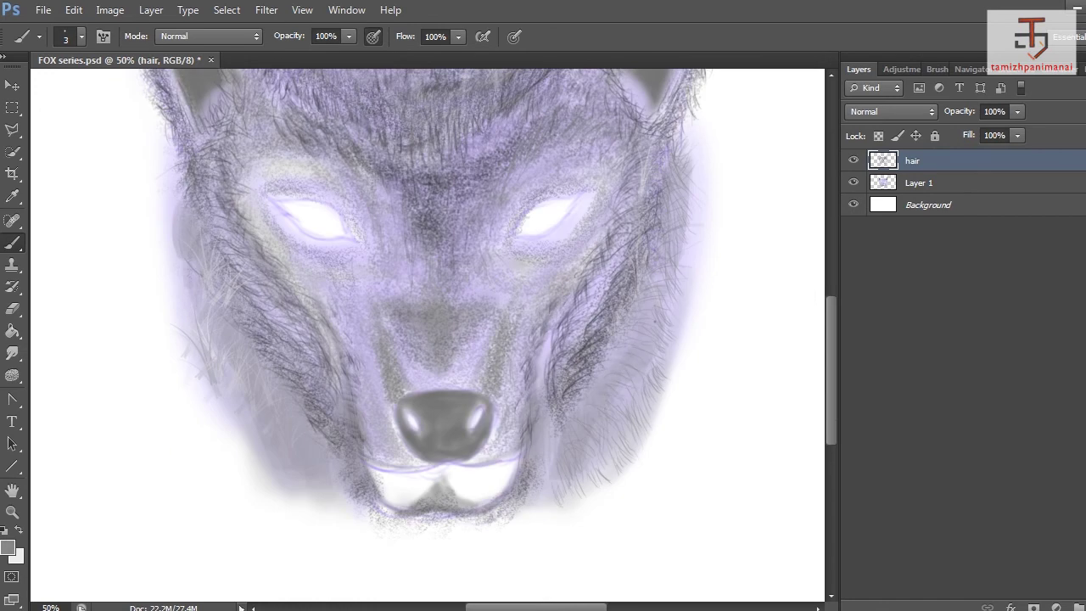
{"action": "left_click_drag", "start_coordinate": [306, 484], "coordinate": [285, 487]}
{"action": "left_click_drag", "start_coordinate": [245, 388], "coordinate": [224, 391]}
{"action": "left_click_drag", "start_coordinate": [237, 396], "coordinate": [220, 406]}
{"action": "mouse_move", "coordinate": [193, 294]}
{"action": "left_mouse_down"}
{"action": "mouse_move", "coordinate": [176, 300]}
{"action": "mouse_move", "coordinate": [166, 246]}
{"action": "mouse_move", "coordinate": [164, 278]}
{"action": "mouse_move", "coordinate": [177, 298]}
{"action": "left_mouse_up"}
{"action": "left_click_drag", "start_coordinate": [195, 295], "coordinate": [183, 344]}
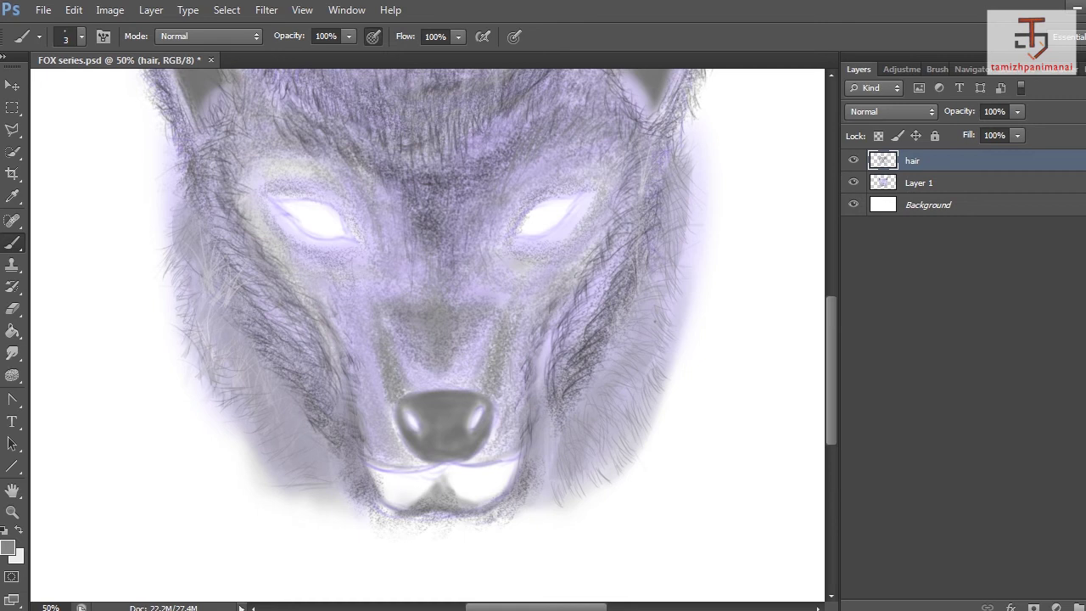
Fill in short hairs along the lower edges of both jaws and thicken the left cheek's outer fur.
{"action": "left_click_drag", "start_coordinate": [246, 450], "coordinate": [242, 428]}
{"action": "left_click_drag", "start_coordinate": [324, 496], "coordinate": [283, 490]}
{"action": "left_click_drag", "start_coordinate": [576, 502], "coordinate": [565, 486]}
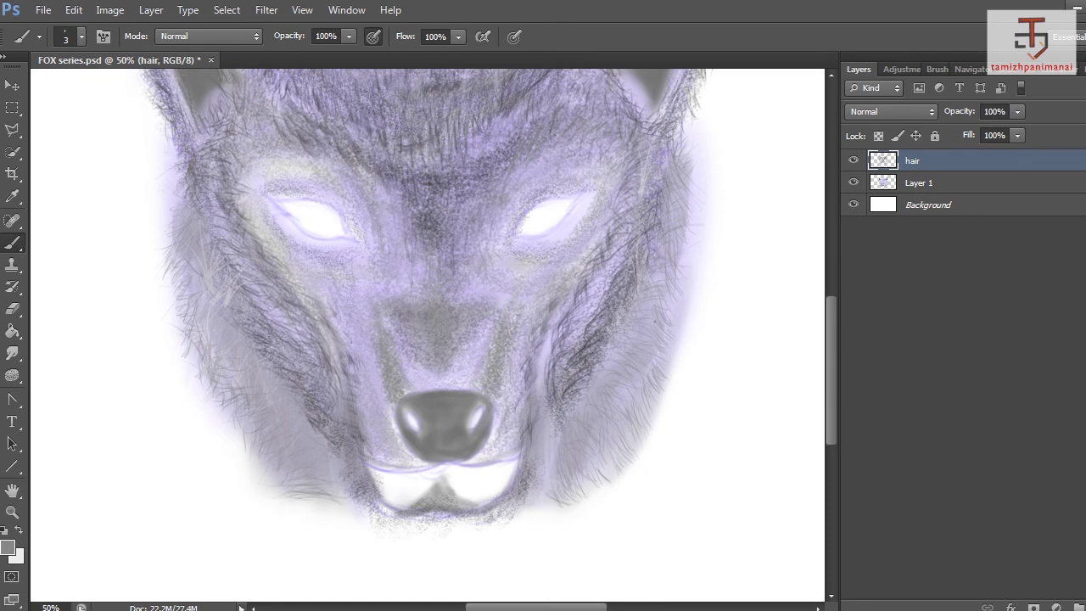
{"action": "left_click_drag", "start_coordinate": [616, 459], "coordinate": [606, 449]}
{"action": "left_click_drag", "start_coordinate": [301, 492], "coordinate": [279, 486]}
{"action": "left_click_drag", "start_coordinate": [244, 421], "coordinate": [231, 415]}
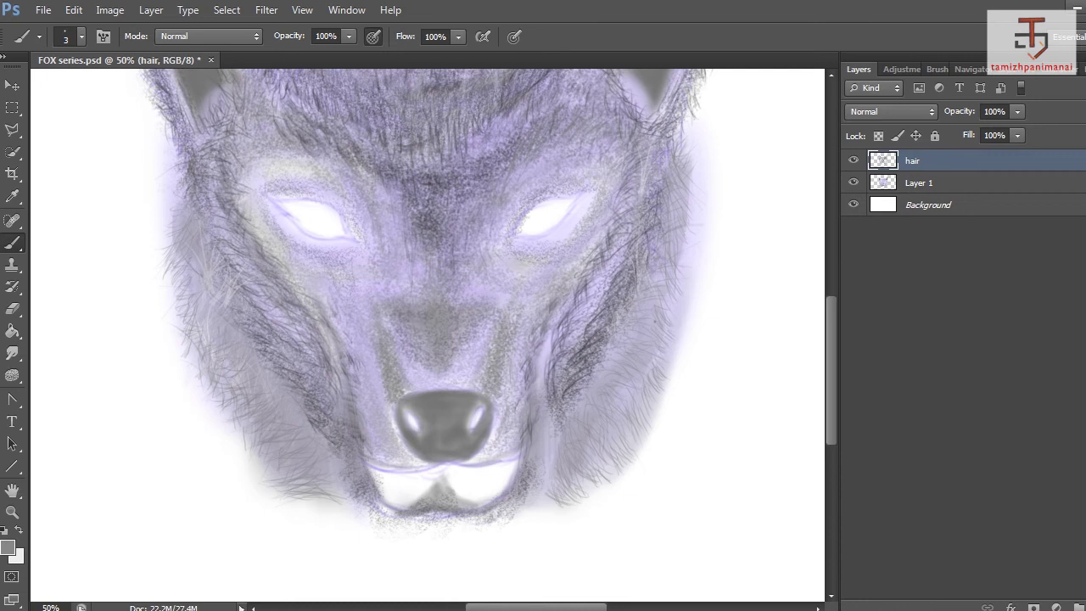
{"action": "left_click_drag", "start_coordinate": [184, 197], "coordinate": [178, 170]}
{"action": "left_click_drag", "start_coordinate": [183, 285], "coordinate": [195, 319]}
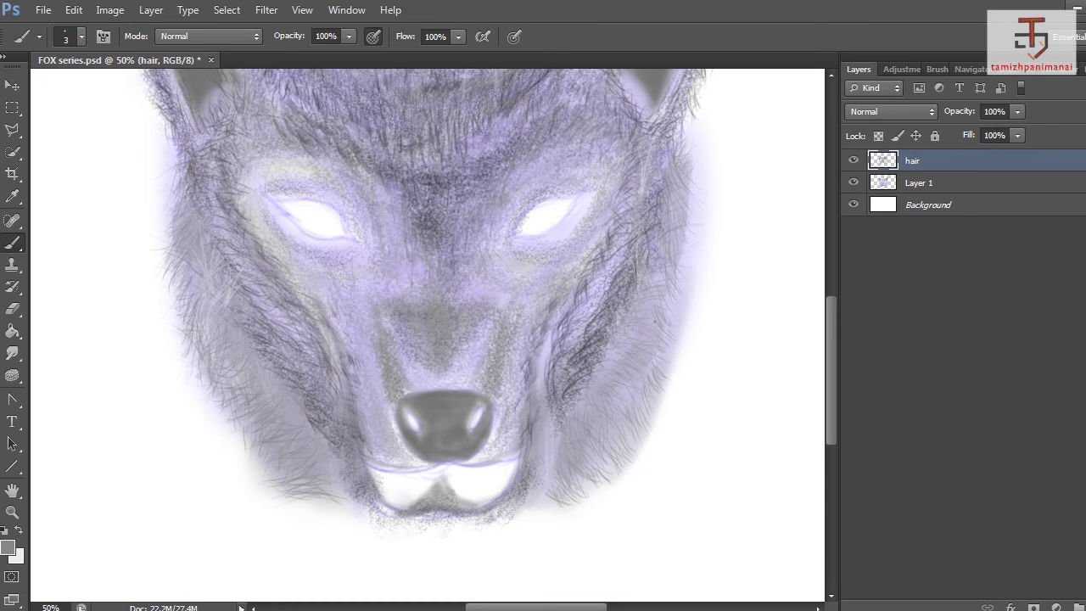
Change the colour to a darker grey and draw hairs on the lower left jaw beside the mouth.
{"action": "left_click", "coordinate": [7, 548]}
{"action": "left_click", "coordinate": [528, 465]}
{"action": "left_click", "coordinate": [928, 292]}
{"action": "mouse_move", "coordinate": [314, 476]}
{"action": "left_mouse_down"}
{"action": "mouse_move", "coordinate": [340, 486]}
{"action": "mouse_move", "coordinate": [325, 460]}
{"action": "left_mouse_up"}
{"action": "left_click_drag", "start_coordinate": [292, 450], "coordinate": [320, 455]}
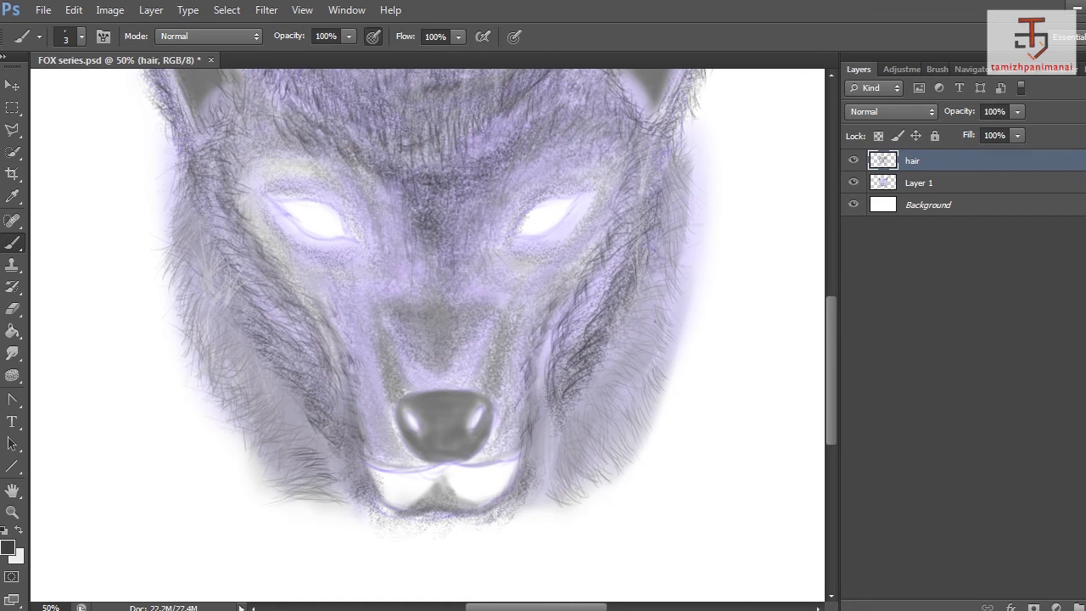
Draw a band of dark hairs up the middle of the left cheek from the lower jaw.
{"action": "left_click_drag", "start_coordinate": [299, 442], "coordinate": [268, 419]}
{"action": "left_click_drag", "start_coordinate": [289, 424], "coordinate": [257, 411]}
{"action": "left_click_drag", "start_coordinate": [278, 417], "coordinate": [251, 404]}
{"action": "left_click_drag", "start_coordinate": [275, 407], "coordinate": [254, 402]}
{"action": "mouse_move", "coordinate": [270, 401]}
{"action": "left_mouse_down"}
{"action": "mouse_move", "coordinate": [251, 407]}
{"action": "mouse_move", "coordinate": [249, 384]}
{"action": "mouse_move", "coordinate": [226, 359]}
{"action": "mouse_move", "coordinate": [222, 316]}
{"action": "left_mouse_up"}
{"action": "left_click_drag", "start_coordinate": [236, 336], "coordinate": [228, 326]}
{"action": "left_click_drag", "start_coordinate": [252, 375], "coordinate": [231, 369]}
{"action": "left_click_drag", "start_coordinate": [268, 392], "coordinate": [235, 382]}
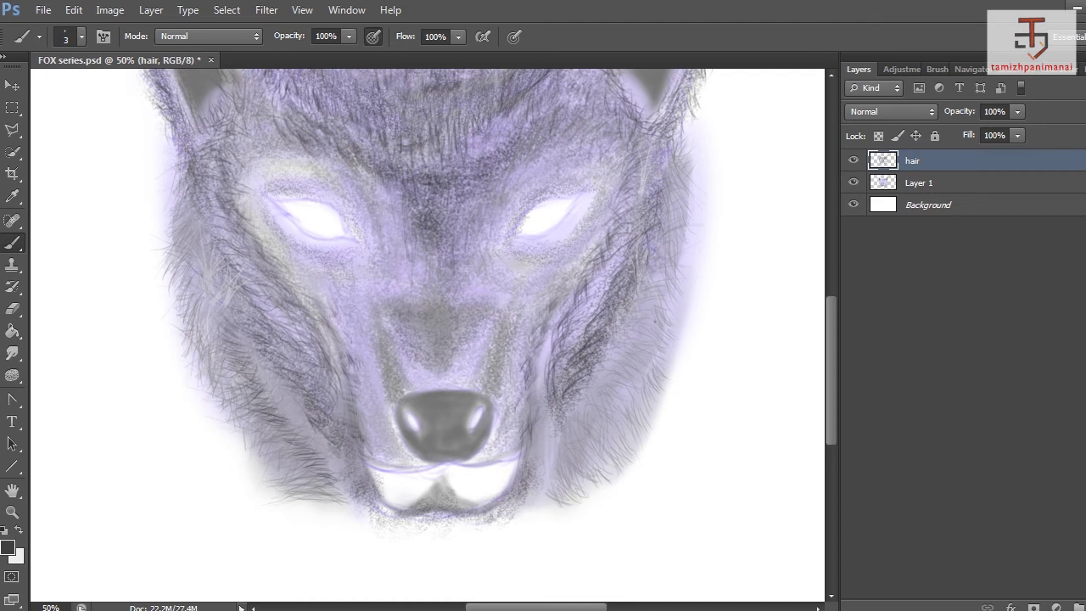
Add more dark hairs to the bottom of the left jaw beside the mouth corner.
{"action": "mouse_move", "coordinate": [297, 443]}
{"action": "left_mouse_down"}
{"action": "mouse_move", "coordinate": [264, 429]}
{"action": "mouse_move", "coordinate": [275, 441]}
{"action": "left_mouse_up"}
{"action": "left_click_drag", "start_coordinate": [329, 498], "coordinate": [310, 487]}
{"action": "mouse_move", "coordinate": [331, 494]}
{"action": "left_mouse_down"}
{"action": "mouse_move", "coordinate": [288, 468]}
{"action": "mouse_move", "coordinate": [302, 465]}
{"action": "left_mouse_up"}
Extend the dark hairs up the left side of the face toward the ear base.
{"action": "left_click_drag", "start_coordinate": [224, 314], "coordinate": [203, 298]}
{"action": "left_click_drag", "start_coordinate": [232, 319], "coordinate": [214, 322]}
{"action": "left_click_drag", "start_coordinate": [233, 312], "coordinate": [205, 282]}
{"action": "left_click_drag", "start_coordinate": [217, 282], "coordinate": [197, 263]}
{"action": "left_click_drag", "start_coordinate": [215, 285], "coordinate": [197, 258]}
{"action": "left_click_drag", "start_coordinate": [210, 258], "coordinate": [189, 218]}
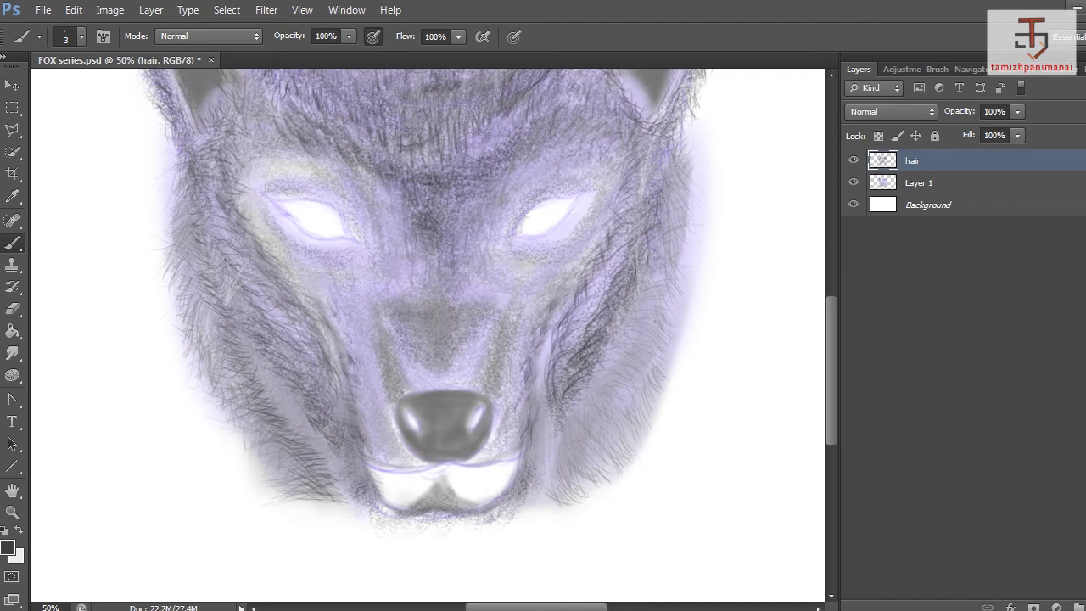
Thicken the dark hair band in the middle of the left cheek with overlapping strokes.
{"action": "left_click_drag", "start_coordinate": [266, 407], "coordinate": [243, 397]}
{"action": "left_click_drag", "start_coordinate": [258, 397], "coordinate": [241, 394]}
{"action": "mouse_move", "coordinate": [258, 394]}
{"action": "left_mouse_down"}
{"action": "mouse_move", "coordinate": [238, 390]}
{"action": "mouse_move", "coordinate": [230, 369]}
{"action": "left_mouse_up"}
{"action": "mouse_move", "coordinate": [246, 371]}
{"action": "left_mouse_down"}
{"action": "mouse_move", "coordinate": [225, 361]}
{"action": "mouse_move", "coordinate": [203, 311]}
{"action": "left_mouse_up"}
{"action": "left_click_drag", "start_coordinate": [221, 334], "coordinate": [205, 324]}
{"action": "left_click_drag", "start_coordinate": [245, 387], "coordinate": [229, 376]}
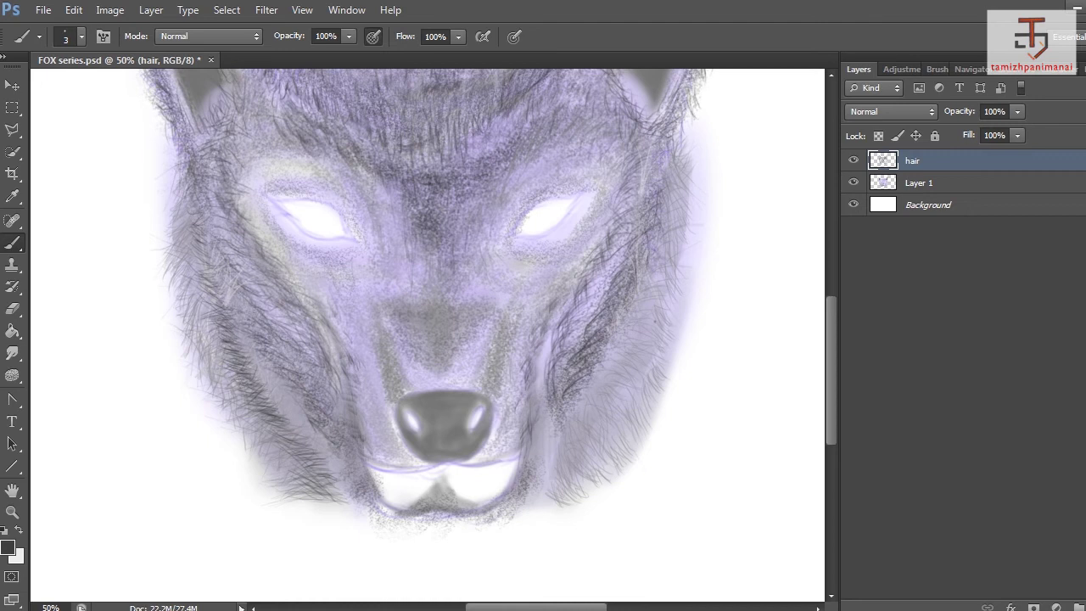
Darken the lower left jaw fur with additional dense hair strokes.
{"action": "mouse_move", "coordinate": [302, 451]}
{"action": "left_mouse_down"}
{"action": "mouse_move", "coordinate": [278, 428]}
{"action": "mouse_move", "coordinate": [292, 455]}
{"action": "mouse_move", "coordinate": [283, 451]}
{"action": "left_mouse_up"}
{"action": "mouse_move", "coordinate": [309, 469]}
{"action": "left_mouse_down"}
{"action": "mouse_move", "coordinate": [278, 460]}
{"action": "mouse_move", "coordinate": [292, 470]}
{"action": "left_mouse_up"}
{"action": "mouse_move", "coordinate": [312, 488]}
{"action": "left_mouse_down"}
{"action": "mouse_move", "coordinate": [282, 482]}
{"action": "mouse_move", "coordinate": [292, 474]}
{"action": "left_mouse_up"}
{"action": "left_click_drag", "start_coordinate": [305, 473], "coordinate": [265, 455]}
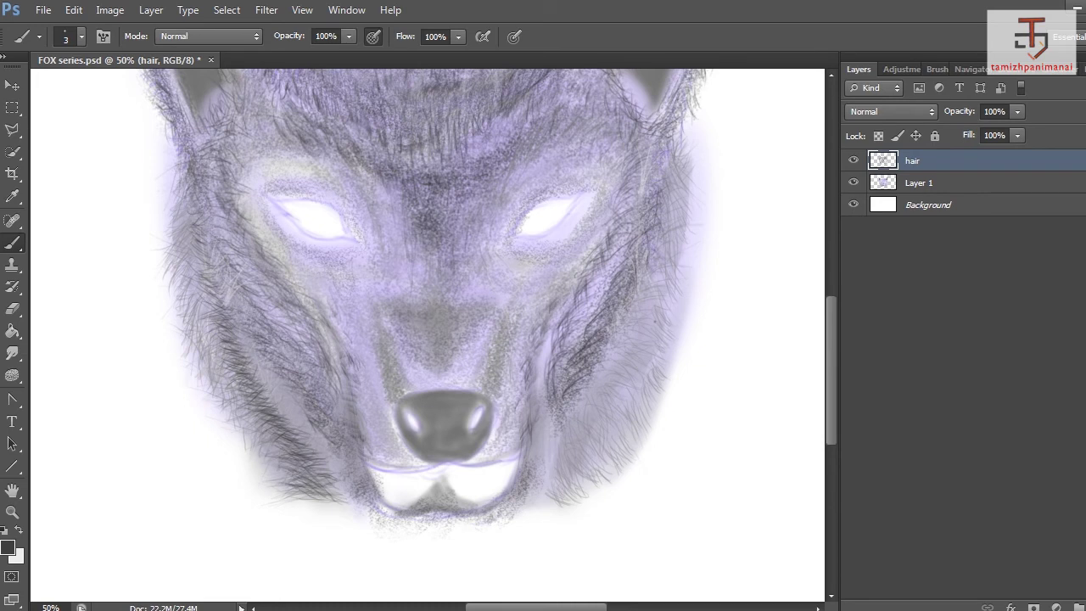
Paint dark hair strokes on the right jaw, working from beside the mouth corner up to the lower cheek.
{"action": "mouse_move", "coordinate": [553, 481]}
{"action": "left_mouse_down"}
{"action": "mouse_move", "coordinate": [564, 489]}
{"action": "mouse_move", "coordinate": [587, 472]}
{"action": "mouse_move", "coordinate": [589, 433]}
{"action": "left_mouse_up"}
{"action": "left_click_drag", "start_coordinate": [574, 439], "coordinate": [604, 410]}
{"action": "mouse_move", "coordinate": [595, 412]}
{"action": "left_mouse_down"}
{"action": "mouse_move", "coordinate": [621, 392]}
{"action": "mouse_move", "coordinate": [608, 398]}
{"action": "left_mouse_up"}
{"action": "left_click_drag", "start_coordinate": [572, 465], "coordinate": [594, 462]}
{"action": "left_click_drag", "start_coordinate": [573, 458], "coordinate": [634, 384]}
{"action": "left_click_drag", "start_coordinate": [614, 383], "coordinate": [638, 370]}
{"action": "left_click_drag", "start_coordinate": [631, 365], "coordinate": [645, 362]}
{"action": "left_click_drag", "start_coordinate": [629, 361], "coordinate": [654, 349]}
Extend the dark hairs up the right side of the face from the lower cheek to eye level.
{"action": "left_click_drag", "start_coordinate": [629, 346], "coordinate": [658, 346]}
{"action": "left_click_drag", "start_coordinate": [638, 343], "coordinate": [662, 339]}
{"action": "mouse_move", "coordinate": [643, 339]}
{"action": "left_mouse_down"}
{"action": "mouse_move", "coordinate": [671, 334]}
{"action": "mouse_move", "coordinate": [658, 326]}
{"action": "left_mouse_up"}
{"action": "left_click_drag", "start_coordinate": [643, 329], "coordinate": [664, 326]}
{"action": "mouse_move", "coordinate": [652, 326]}
{"action": "left_mouse_down"}
{"action": "mouse_move", "coordinate": [665, 314]}
{"action": "mouse_move", "coordinate": [656, 305]}
{"action": "left_mouse_up"}
{"action": "left_click_drag", "start_coordinate": [644, 312], "coordinate": [663, 304]}
{"action": "left_click_drag", "start_coordinate": [636, 342], "coordinate": [672, 285]}
{"action": "left_click_drag", "start_coordinate": [648, 282], "coordinate": [672, 269]}
{"action": "mouse_move", "coordinate": [648, 273]}
{"action": "left_mouse_down"}
{"action": "mouse_move", "coordinate": [660, 261]}
{"action": "mouse_move", "coordinate": [664, 271]}
{"action": "left_mouse_up"}
{"action": "left_click_drag", "start_coordinate": [655, 266], "coordinate": [672, 251]}
{"action": "left_click_drag", "start_coordinate": [656, 264], "coordinate": [671, 237]}
{"action": "left_click_drag", "start_coordinate": [660, 244], "coordinate": [672, 227]}
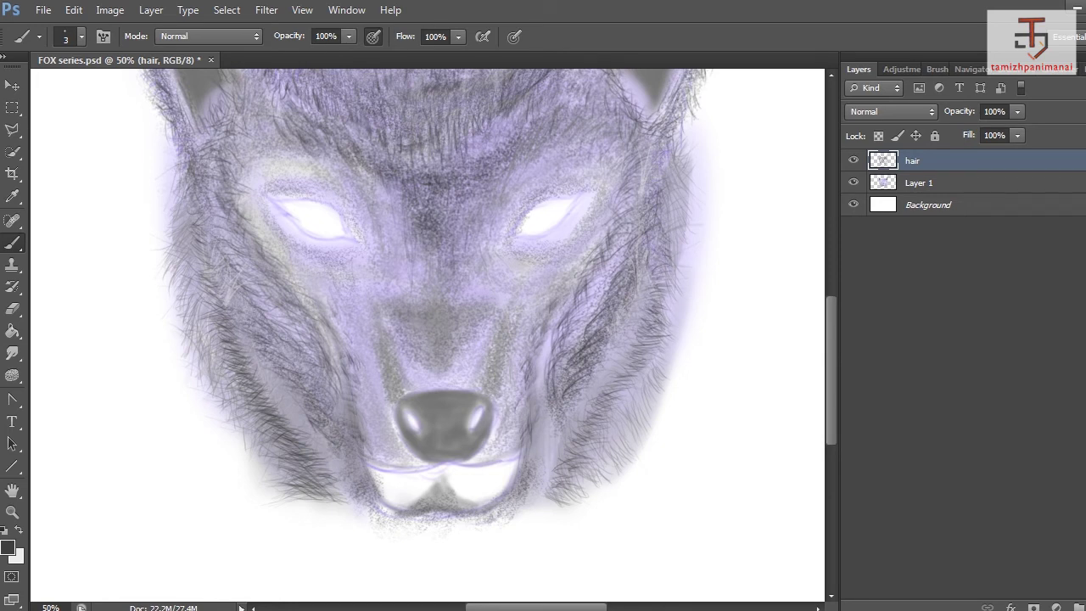
Thicken the dark hair band along the right cheek and jaw with overlapping short strokes.
{"action": "mouse_move", "coordinate": [655, 273]}
{"action": "left_mouse_down"}
{"action": "mouse_move", "coordinate": [669, 258]}
{"action": "mouse_move", "coordinate": [673, 270]}
{"action": "left_mouse_up"}
{"action": "left_click_drag", "start_coordinate": [662, 300], "coordinate": [672, 285]}
{"action": "left_click_drag", "start_coordinate": [631, 363], "coordinate": [655, 349]}
{"action": "mouse_move", "coordinate": [617, 383]}
{"action": "left_mouse_down"}
{"action": "mouse_move", "coordinate": [631, 378]}
{"action": "mouse_move", "coordinate": [617, 396]}
{"action": "left_mouse_up"}
{"action": "left_click_drag", "start_coordinate": [593, 418], "coordinate": [620, 412]}
{"action": "left_click_drag", "start_coordinate": [567, 454], "coordinate": [594, 444]}
{"action": "mouse_move", "coordinate": [566, 482]}
{"action": "left_mouse_down"}
{"action": "mouse_move", "coordinate": [594, 467]}
{"action": "mouse_move", "coordinate": [587, 481]}
{"action": "left_mouse_up"}
{"action": "mouse_move", "coordinate": [556, 497]}
{"action": "left_mouse_down"}
{"action": "mouse_move", "coordinate": [576, 490]}
{"action": "mouse_move", "coordinate": [567, 500]}
{"action": "left_mouse_up"}
{"action": "left_click_drag", "start_coordinate": [611, 396], "coordinate": [631, 383]}
{"action": "left_click_drag", "start_coordinate": [612, 400], "coordinate": [625, 386]}
{"action": "mouse_move", "coordinate": [658, 207]}
{"action": "left_mouse_down"}
{"action": "mouse_move", "coordinate": [669, 197]}
{"action": "mouse_move", "coordinate": [671, 210]}
{"action": "left_mouse_up"}
Add a few dark hairs along the upper left side of the face below the ear.
{"action": "left_click_drag", "start_coordinate": [211, 271], "coordinate": [178, 176]}
{"action": "left_click_drag", "start_coordinate": [204, 221], "coordinate": [197, 205]}
{"action": "mouse_move", "coordinate": [214, 270]}
{"action": "left_mouse_down"}
{"action": "mouse_move", "coordinate": [200, 234]}
{"action": "mouse_move", "coordinate": [193, 245]}
{"action": "left_mouse_up"}
{"action": "left_click_drag", "start_coordinate": [224, 311], "coordinate": [208, 303]}
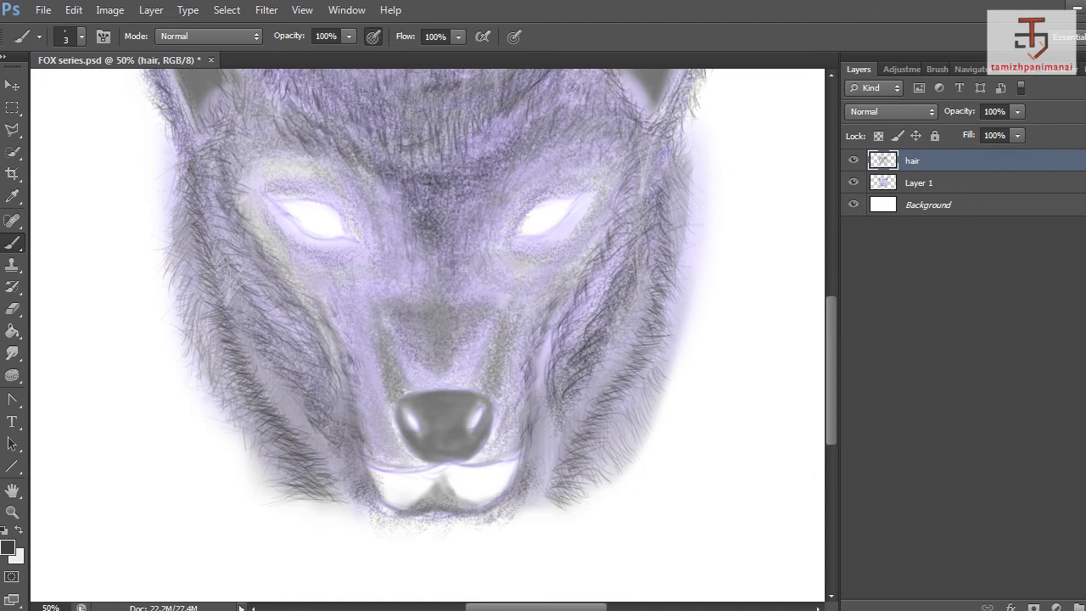
Darken the right jaw fur with denser hair strokes and touch up the hairs higher on the right side.
{"action": "left_click_drag", "start_coordinate": [544, 503], "coordinate": [568, 487]}
{"action": "left_click_drag", "start_coordinate": [549, 487], "coordinate": [604, 425]}
{"action": "mouse_move", "coordinate": [582, 430]}
{"action": "left_mouse_down"}
{"action": "mouse_move", "coordinate": [612, 418]}
{"action": "mouse_move", "coordinate": [631, 400]}
{"action": "mouse_move", "coordinate": [614, 398]}
{"action": "mouse_move", "coordinate": [648, 372]}
{"action": "left_mouse_up"}
{"action": "left_click_drag", "start_coordinate": [626, 377], "coordinate": [638, 367]}
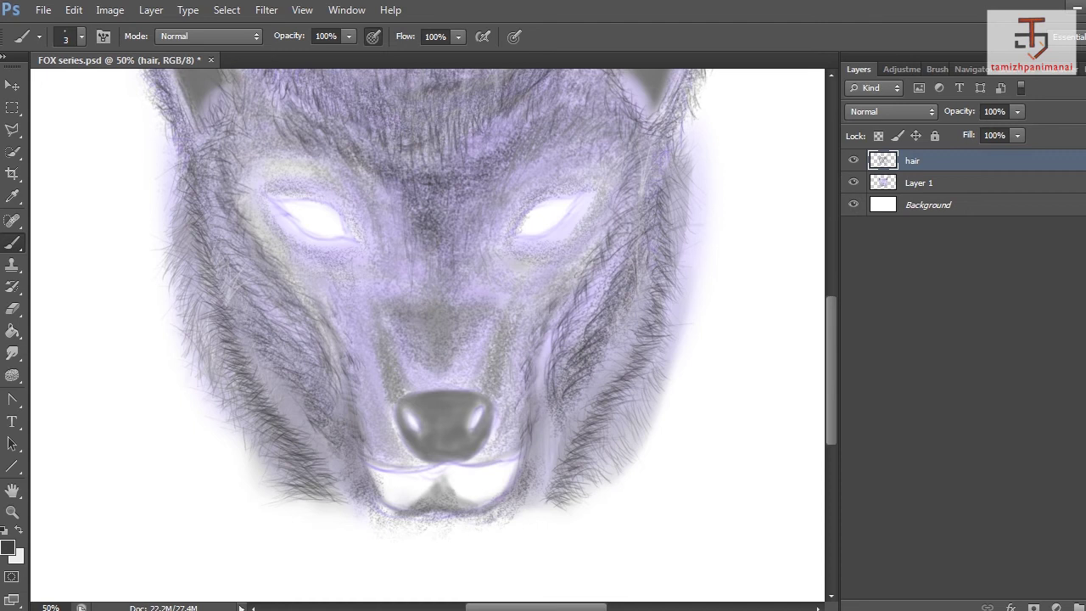
{"action": "left_click_drag", "start_coordinate": [654, 278], "coordinate": [664, 286]}
{"action": "mouse_move", "coordinate": [661, 170]}
{"action": "left_mouse_down"}
{"action": "mouse_move", "coordinate": [670, 195]}
{"action": "mouse_move", "coordinate": [672, 169]}
{"action": "left_mouse_up"}
{"action": "mouse_move", "coordinate": [622, 369]}
{"action": "left_mouse_down"}
{"action": "mouse_move", "coordinate": [633, 356]}
{"action": "mouse_move", "coordinate": [626, 366]}
{"action": "left_mouse_up"}
Draw fine dark hairs on the inner edges of both cheeks beside the muzzle.
{"action": "left_click_drag", "start_coordinate": [541, 379], "coordinate": [553, 336]}
{"action": "left_click_drag", "start_coordinate": [545, 366], "coordinate": [551, 336]}
{"action": "left_click_drag", "start_coordinate": [541, 373], "coordinate": [548, 350]}
{"action": "left_click_drag", "start_coordinate": [548, 360], "coordinate": [551, 338]}
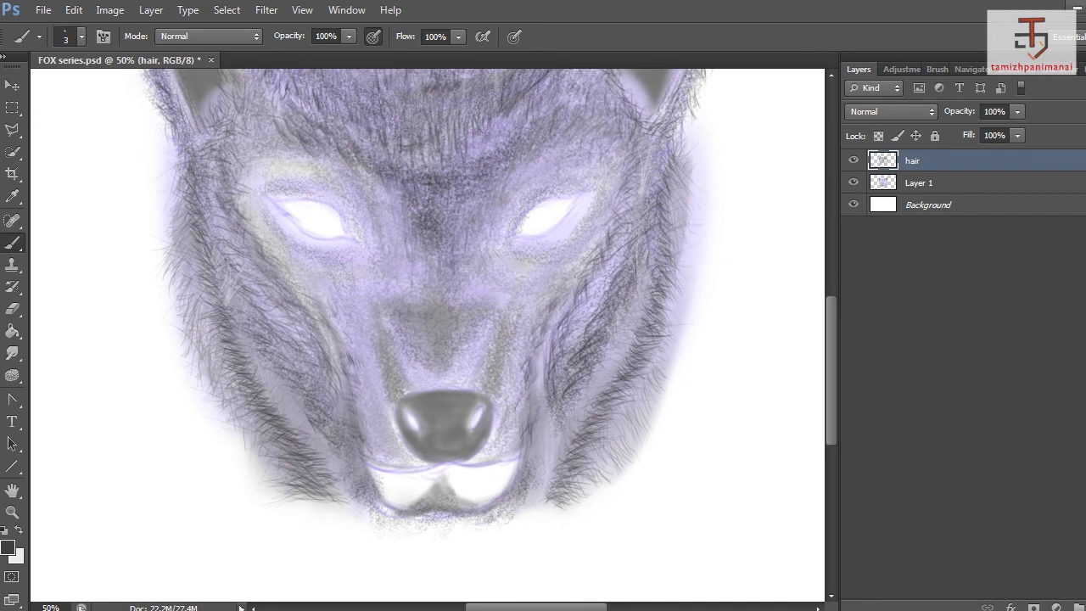
{"action": "left_click_drag", "start_coordinate": [333, 393], "coordinate": [336, 374]}
{"action": "left_click_drag", "start_coordinate": [338, 372], "coordinate": [320, 324]}
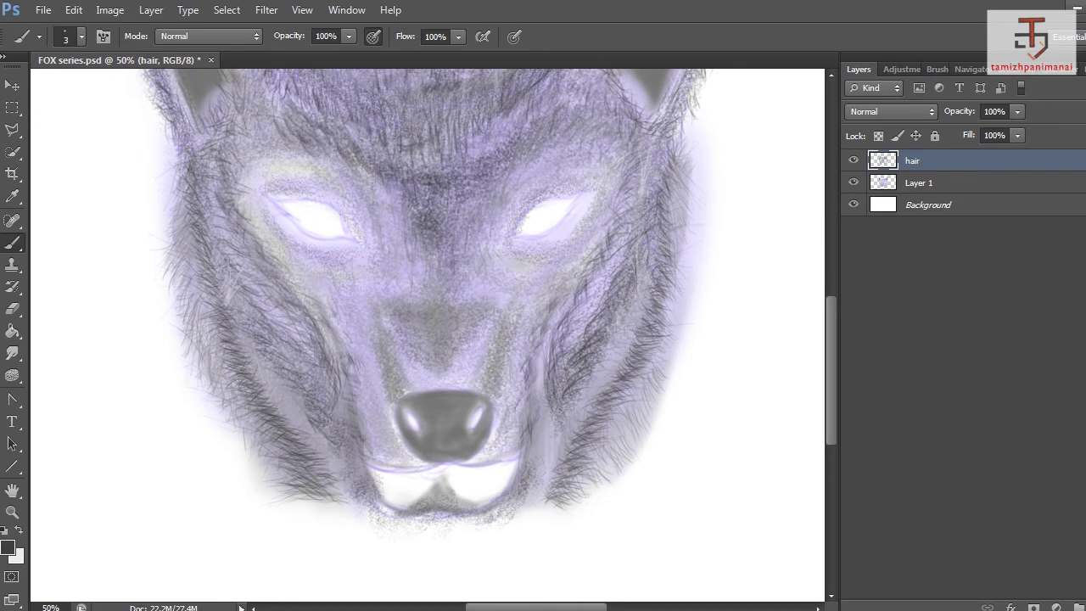
Change the foreground colour to a light grey.
{"action": "left_click", "coordinate": [8, 547]}
{"action": "left_click", "coordinate": [527, 371]}
{"action": "left_click", "coordinate": [928, 291]}
{"action": "scroll", "coordinate": [425, 335], "scroll_direction": "up", "scroll_amount": 3}
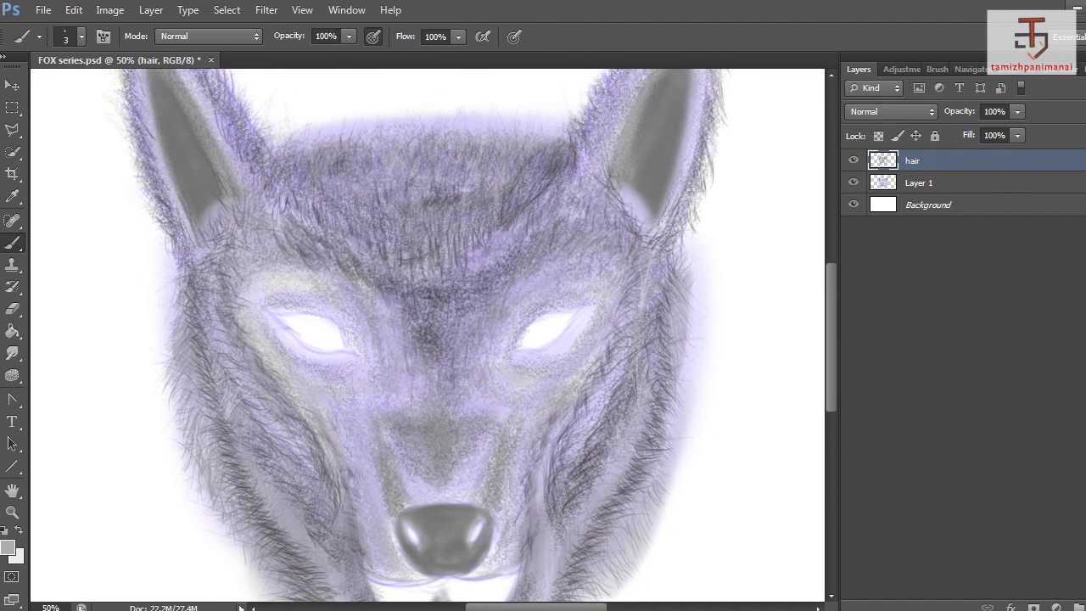
Change the foreground colour to a muted purple-grey.
{"action": "left_click", "coordinate": [7, 547]}
{"action": "left_click", "coordinate": [526, 455]}
{"action": "left_click", "coordinate": [540, 402]}
{"action": "left_click", "coordinate": [927, 292]}
Compare the artwork with the hair layer and Layer 1 each hidden and shown.
{"action": "left_click", "coordinate": [853, 160]}
{"action": "left_click", "coordinate": [853, 183]}
{"action": "left_click", "coordinate": [853, 182]}
{"action": "left_click", "coordinate": [853, 160]}
{"action": "left_click", "coordinate": [853, 160]}
{"action": "left_click", "coordinate": [854, 160]}
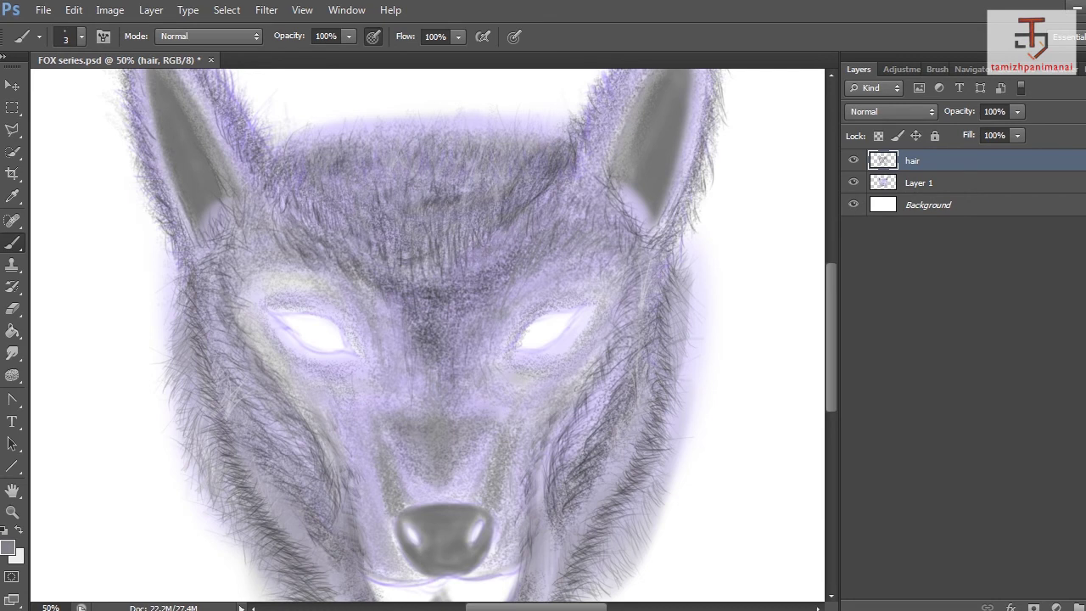
Set the foreground colour to near-black and paint hairs from the left ear base down to the forehead centre.
{"action": "left_click", "coordinate": [8, 547]}
{"action": "left_click", "coordinate": [528, 475]}
{"action": "left_click", "coordinate": [944, 291]}
{"action": "left_click_drag", "start_coordinate": [280, 180], "coordinate": [291, 213]}
{"action": "left_click_drag", "start_coordinate": [281, 191], "coordinate": [284, 209]}
{"action": "left_click_drag", "start_coordinate": [289, 191], "coordinate": [333, 238]}
{"action": "left_click_drag", "start_coordinate": [335, 218], "coordinate": [344, 237]}
{"action": "left_click_drag", "start_coordinate": [344, 231], "coordinate": [377, 272]}
{"action": "left_click_drag", "start_coordinate": [390, 241], "coordinate": [407, 282]}
{"action": "mouse_move", "coordinate": [416, 245]}
{"action": "left_mouse_down"}
{"action": "mouse_move", "coordinate": [424, 276]}
{"action": "mouse_move", "coordinate": [401, 257]}
{"action": "left_mouse_up"}
Paint dark hairs along the right edge of the forehead patch, from the ear base down to the brow centre.
{"action": "mouse_move", "coordinate": [428, 248]}
{"action": "left_mouse_down"}
{"action": "mouse_move", "coordinate": [434, 274]}
{"action": "mouse_move", "coordinate": [451, 277]}
{"action": "left_mouse_up"}
{"action": "left_click_drag", "start_coordinate": [471, 232], "coordinate": [461, 266]}
{"action": "left_click_drag", "start_coordinate": [495, 222], "coordinate": [484, 258]}
{"action": "left_click_drag", "start_coordinate": [503, 229], "coordinate": [494, 247]}
{"action": "left_click_drag", "start_coordinate": [510, 224], "coordinate": [501, 244]}
{"action": "mouse_move", "coordinate": [519, 222]}
{"action": "left_mouse_down"}
{"action": "mouse_move", "coordinate": [509, 244]}
{"action": "mouse_move", "coordinate": [501, 240]}
{"action": "left_mouse_up"}
{"action": "left_click_drag", "start_coordinate": [570, 181], "coordinate": [546, 214]}
{"action": "left_click_drag", "start_coordinate": [522, 236], "coordinate": [463, 279]}
{"action": "left_click_drag", "start_coordinate": [487, 258], "coordinate": [423, 276]}
Fill in the lower left edge of the forehead patch with short dark hairs.
{"action": "mouse_move", "coordinate": [355, 246]}
{"action": "left_mouse_down"}
{"action": "mouse_move", "coordinate": [379, 263]}
{"action": "mouse_move", "coordinate": [369, 258]}
{"action": "left_mouse_up"}
{"action": "left_click_drag", "start_coordinate": [331, 221], "coordinate": [358, 251]}
{"action": "left_click_drag", "start_coordinate": [318, 199], "coordinate": [337, 232]}
{"action": "left_click_drag", "start_coordinate": [311, 216], "coordinate": [319, 225]}
Draw short upright hairs along the top edge of the head from the left ear to the right ear.
{"action": "mouse_move", "coordinate": [292, 151]}
{"action": "left_mouse_down"}
{"action": "mouse_move", "coordinate": [290, 161]}
{"action": "mouse_move", "coordinate": [291, 150]}
{"action": "left_mouse_up"}
{"action": "mouse_move", "coordinate": [309, 125]}
{"action": "left_mouse_down"}
{"action": "mouse_move", "coordinate": [305, 144]}
{"action": "mouse_move", "coordinate": [328, 143]}
{"action": "left_mouse_up"}
{"action": "mouse_move", "coordinate": [346, 119]}
{"action": "left_mouse_down"}
{"action": "mouse_move", "coordinate": [340, 139]}
{"action": "mouse_move", "coordinate": [309, 148]}
{"action": "left_mouse_up"}
{"action": "mouse_move", "coordinate": [373, 122]}
{"action": "left_mouse_down"}
{"action": "mouse_move", "coordinate": [366, 138]}
{"action": "mouse_move", "coordinate": [385, 146]}
{"action": "left_mouse_up"}
{"action": "mouse_move", "coordinate": [408, 119]}
{"action": "left_mouse_down"}
{"action": "mouse_move", "coordinate": [395, 141]}
{"action": "mouse_move", "coordinate": [433, 138]}
{"action": "left_mouse_up"}
{"action": "left_click_drag", "start_coordinate": [453, 119], "coordinate": [449, 136]}
{"action": "mouse_move", "coordinate": [477, 119]}
{"action": "left_mouse_down"}
{"action": "mouse_move", "coordinate": [462, 139]}
{"action": "mouse_move", "coordinate": [471, 136]}
{"action": "left_mouse_up"}
{"action": "left_click_drag", "start_coordinate": [487, 120], "coordinate": [485, 139]}
{"action": "mouse_move", "coordinate": [503, 126]}
{"action": "left_mouse_down"}
{"action": "mouse_move", "coordinate": [495, 139]}
{"action": "mouse_move", "coordinate": [507, 137]}
{"action": "left_mouse_up"}
{"action": "mouse_move", "coordinate": [516, 118]}
{"action": "left_mouse_down"}
{"action": "mouse_move", "coordinate": [510, 136]}
{"action": "mouse_move", "coordinate": [521, 139]}
{"action": "left_mouse_up"}
{"action": "left_click_drag", "start_coordinate": [542, 121], "coordinate": [536, 141]}
{"action": "left_click_drag", "start_coordinate": [553, 125], "coordinate": [551, 142]}
{"action": "left_click_drag", "start_coordinate": [571, 133], "coordinate": [565, 146]}
Add a second row of dark hairs just below the top edge of the head.
{"action": "left_click_drag", "start_coordinate": [287, 143], "coordinate": [274, 149]}
{"action": "left_click_drag", "start_coordinate": [287, 132], "coordinate": [279, 143]}
{"action": "mouse_move", "coordinate": [308, 132]}
{"action": "left_mouse_down"}
{"action": "mouse_move", "coordinate": [303, 142]}
{"action": "mouse_move", "coordinate": [356, 143]}
{"action": "left_mouse_up"}
{"action": "mouse_move", "coordinate": [369, 123]}
{"action": "left_mouse_down"}
{"action": "mouse_move", "coordinate": [360, 140]}
{"action": "mouse_move", "coordinate": [389, 140]}
{"action": "mouse_move", "coordinate": [363, 156]}
{"action": "mouse_move", "coordinate": [440, 148]}
{"action": "left_mouse_up"}
{"action": "mouse_move", "coordinate": [455, 133]}
{"action": "left_mouse_down"}
{"action": "mouse_move", "coordinate": [448, 149]}
{"action": "mouse_move", "coordinate": [459, 150]}
{"action": "left_mouse_up"}
{"action": "mouse_move", "coordinate": [482, 133]}
{"action": "left_mouse_down"}
{"action": "mouse_move", "coordinate": [474, 153]}
{"action": "mouse_move", "coordinate": [484, 155]}
{"action": "left_mouse_up"}
{"action": "mouse_move", "coordinate": [514, 131]}
{"action": "left_mouse_down"}
{"action": "mouse_move", "coordinate": [498, 154]}
{"action": "mouse_move", "coordinate": [508, 157]}
{"action": "left_mouse_up"}
{"action": "left_click_drag", "start_coordinate": [529, 150], "coordinate": [520, 158]}
Paint a row of dark hairs across the middle of the forehead from left to right.
{"action": "left_click_drag", "start_coordinate": [332, 170], "coordinate": [318, 193]}
{"action": "mouse_move", "coordinate": [318, 165]}
{"action": "left_mouse_down"}
{"action": "mouse_move", "coordinate": [304, 191]}
{"action": "mouse_move", "coordinate": [354, 206]}
{"action": "left_mouse_up"}
{"action": "left_click_drag", "start_coordinate": [391, 206], "coordinate": [384, 217]}
{"action": "mouse_move", "coordinate": [404, 197]}
{"action": "left_mouse_down"}
{"action": "mouse_move", "coordinate": [400, 213]}
{"action": "mouse_move", "coordinate": [461, 227]}
{"action": "left_mouse_up"}
{"action": "left_click_drag", "start_coordinate": [479, 198], "coordinate": [475, 220]}
{"action": "left_click_drag", "start_coordinate": [527, 193], "coordinate": [459, 240]}
Fill the lower forehead with overlapping dark hairs, working from the right across to the left.
{"action": "left_click_drag", "start_coordinate": [476, 228], "coordinate": [446, 248]}
{"action": "mouse_move", "coordinate": [474, 229]}
{"action": "left_mouse_down"}
{"action": "mouse_move", "coordinate": [473, 240]}
{"action": "mouse_move", "coordinate": [429, 245]}
{"action": "mouse_move", "coordinate": [415, 261]}
{"action": "left_mouse_up"}
{"action": "left_click_drag", "start_coordinate": [413, 238], "coordinate": [403, 261]}
{"action": "mouse_move", "coordinate": [409, 236]}
{"action": "left_mouse_down"}
{"action": "mouse_move", "coordinate": [402, 261]}
{"action": "mouse_move", "coordinate": [380, 256]}
{"action": "left_mouse_up"}
{"action": "left_click_drag", "start_coordinate": [391, 236], "coordinate": [388, 258]}
{"action": "left_click_drag", "start_coordinate": [372, 225], "coordinate": [371, 230]}
{"action": "mouse_move", "coordinate": [370, 202]}
{"action": "left_mouse_down"}
{"action": "mouse_move", "coordinate": [359, 224]}
{"action": "mouse_move", "coordinate": [329, 216]}
{"action": "left_mouse_up"}
{"action": "left_click_drag", "start_coordinate": [324, 185], "coordinate": [305, 205]}
{"action": "mouse_move", "coordinate": [398, 215]}
{"action": "left_mouse_down"}
{"action": "mouse_move", "coordinate": [380, 242]}
{"action": "mouse_move", "coordinate": [399, 239]}
{"action": "left_mouse_up"}
{"action": "left_click_drag", "start_coordinate": [346, 207], "coordinate": [333, 227]}
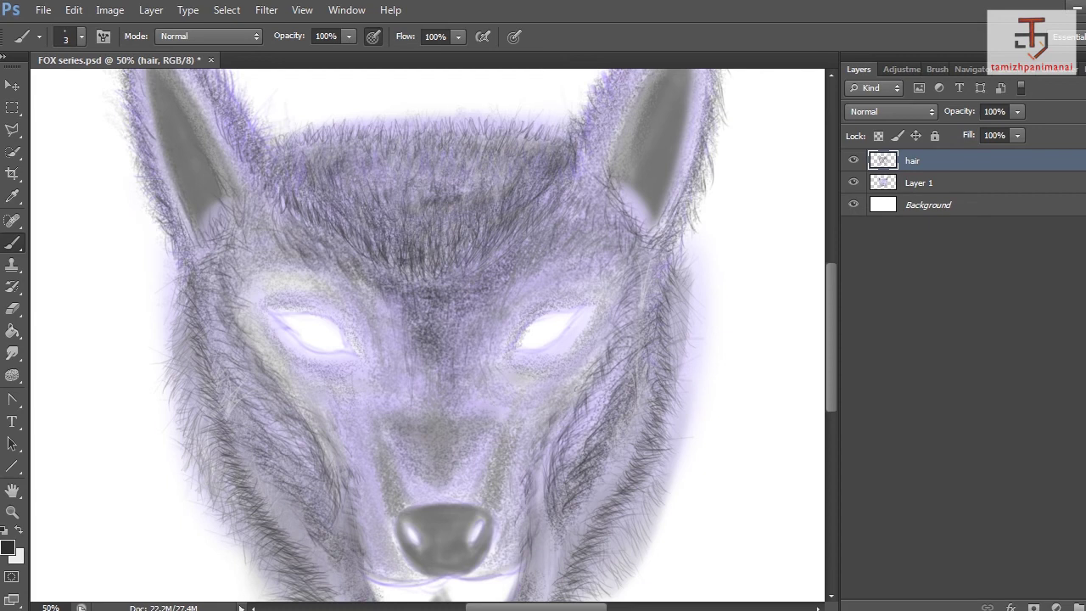
Darken the lower right border of the forehead patch between the brow centre and the right ear base.
{"action": "left_click_drag", "start_coordinate": [531, 229], "coordinate": [507, 251]}
{"action": "left_click_drag", "start_coordinate": [514, 246], "coordinate": [485, 270]}
{"action": "left_click_drag", "start_coordinate": [480, 249], "coordinate": [462, 277]}
{"action": "mouse_move", "coordinate": [463, 263]}
{"action": "left_mouse_down"}
{"action": "mouse_move", "coordinate": [450, 284]}
{"action": "mouse_move", "coordinate": [434, 283]}
{"action": "left_mouse_up"}
{"action": "left_click_drag", "start_coordinate": [430, 273], "coordinate": [414, 286]}
{"action": "left_click_drag", "start_coordinate": [516, 225], "coordinate": [506, 239]}
{"action": "mouse_move", "coordinate": [551, 183]}
{"action": "left_mouse_down"}
{"action": "mouse_move", "coordinate": [543, 220]}
{"action": "mouse_move", "coordinate": [560, 207]}
{"action": "mouse_move", "coordinate": [534, 205]}
{"action": "left_mouse_up"}
{"action": "left_click_drag", "start_coordinate": [548, 195], "coordinate": [534, 217]}
Add longer dark hairs across the upper middle of the forehead toward the right side.
{"action": "mouse_move", "coordinate": [373, 156]}
{"action": "left_mouse_down"}
{"action": "mouse_move", "coordinate": [366, 187]}
{"action": "mouse_move", "coordinate": [379, 188]}
{"action": "left_mouse_up"}
{"action": "mouse_move", "coordinate": [407, 162]}
{"action": "left_mouse_down"}
{"action": "mouse_move", "coordinate": [394, 183]}
{"action": "mouse_move", "coordinate": [435, 183]}
{"action": "left_mouse_up"}
{"action": "mouse_move", "coordinate": [463, 173]}
{"action": "left_mouse_down"}
{"action": "mouse_move", "coordinate": [455, 200]}
{"action": "mouse_move", "coordinate": [472, 190]}
{"action": "left_mouse_up"}
{"action": "mouse_move", "coordinate": [485, 166]}
{"action": "left_mouse_down"}
{"action": "mouse_move", "coordinate": [472, 188]}
{"action": "mouse_move", "coordinate": [492, 197]}
{"action": "left_mouse_up"}
{"action": "left_click_drag", "start_coordinate": [497, 170], "coordinate": [477, 186]}
{"action": "left_click_drag", "start_coordinate": [507, 168], "coordinate": [465, 191]}
{"action": "left_click_drag", "start_coordinate": [469, 161], "coordinate": [451, 196]}
Continue the long dark forehead hairs from the centre back toward the left side.
{"action": "left_click_drag", "start_coordinate": [455, 157], "coordinate": [442, 196]}
{"action": "left_click_drag", "start_coordinate": [441, 165], "coordinate": [425, 196]}
{"action": "left_click_drag", "start_coordinate": [431, 171], "coordinate": [419, 195]}
{"action": "mouse_move", "coordinate": [419, 168]}
{"action": "left_mouse_down"}
{"action": "mouse_move", "coordinate": [411, 195]}
{"action": "mouse_move", "coordinate": [397, 192]}
{"action": "left_mouse_up"}
{"action": "left_click_drag", "start_coordinate": [399, 168], "coordinate": [384, 200]}
{"action": "left_click_drag", "start_coordinate": [385, 177], "coordinate": [376, 203]}
{"action": "left_click_drag", "start_coordinate": [370, 166], "coordinate": [357, 201]}
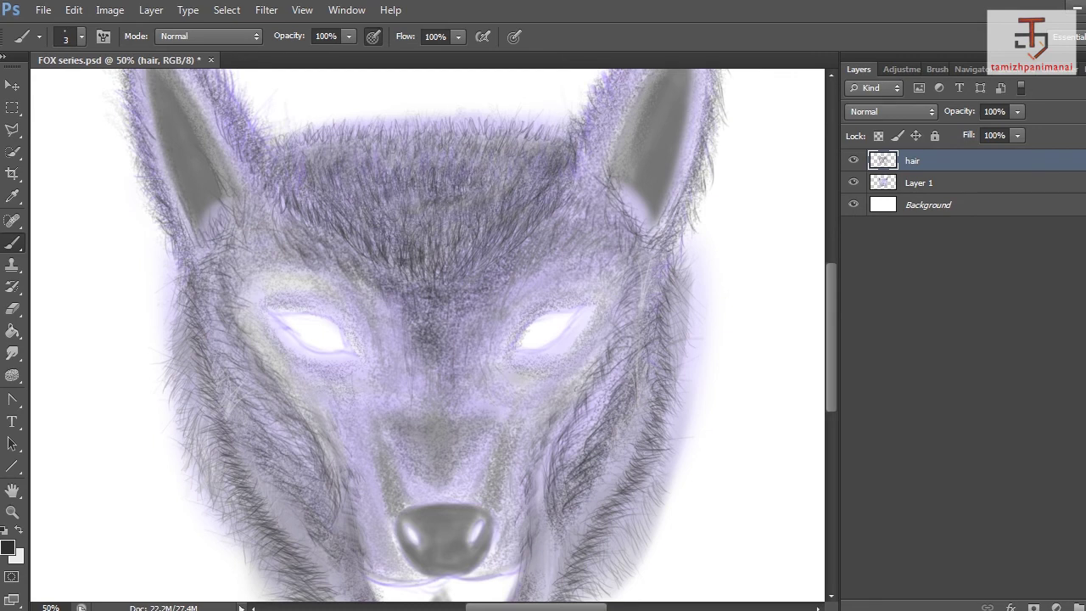
Thicken the dark hairs on the upper right of the forehead near the right ear.
{"action": "mouse_move", "coordinate": [575, 180]}
{"action": "left_mouse_down"}
{"action": "mouse_move", "coordinate": [566, 215]}
{"action": "mouse_move", "coordinate": [577, 198]}
{"action": "left_mouse_up"}
{"action": "left_click_drag", "start_coordinate": [573, 176], "coordinate": [559, 200]}
{"action": "left_click_drag", "start_coordinate": [517, 159], "coordinate": [507, 190]}
{"action": "left_click_drag", "start_coordinate": [502, 176], "coordinate": [495, 203]}
{"action": "mouse_move", "coordinate": [490, 146]}
{"action": "left_mouse_down"}
{"action": "mouse_move", "coordinate": [483, 192]}
{"action": "mouse_move", "coordinate": [492, 173]}
{"action": "left_mouse_up"}
{"action": "left_click_drag", "start_coordinate": [490, 156], "coordinate": [485, 190]}
Set the brush size to 6 px.
{"action": "right_click", "coordinate": [465, 179]}
{"action": "type", "text": "6"}
{"action": "key", "text": "Return"}
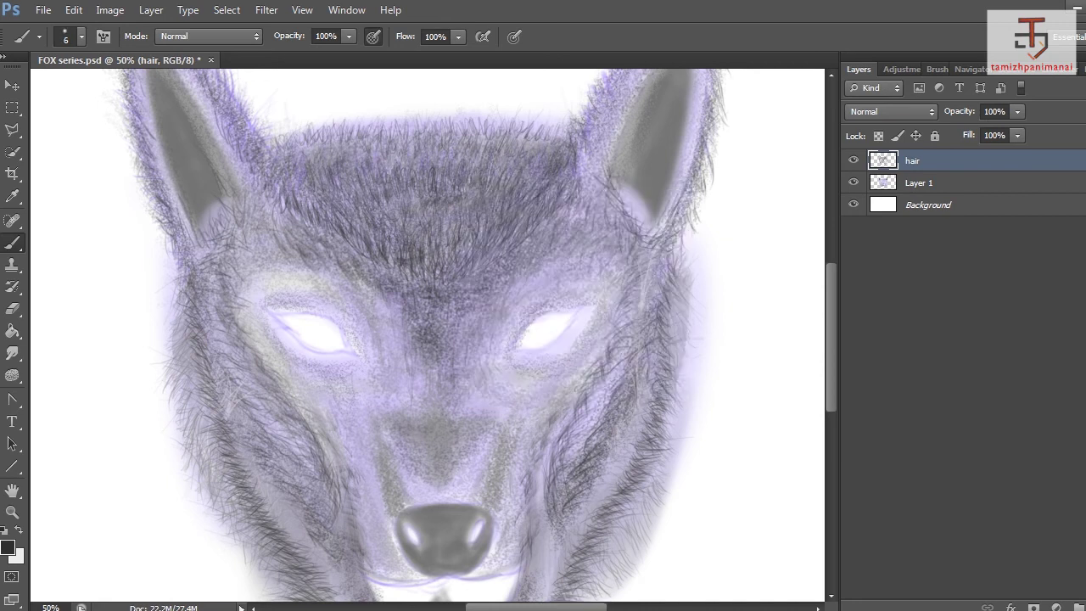
Paint thicker dark hairs along the top of the forehead, from the centre out to the left side.
{"action": "left_click_drag", "start_coordinate": [429, 146], "coordinate": [423, 179]}
{"action": "left_click_drag", "start_coordinate": [390, 158], "coordinate": [395, 189]}
{"action": "left_click_drag", "start_coordinate": [399, 151], "coordinate": [395, 166]}
{"action": "mouse_move", "coordinate": [406, 154]}
{"action": "left_mouse_down"}
{"action": "mouse_move", "coordinate": [403, 171]}
{"action": "mouse_move", "coordinate": [369, 164]}
{"action": "left_mouse_up"}
{"action": "mouse_move", "coordinate": [394, 148]}
{"action": "left_mouse_down"}
{"action": "mouse_move", "coordinate": [378, 179]}
{"action": "mouse_move", "coordinate": [358, 185]}
{"action": "left_mouse_up"}
{"action": "mouse_move", "coordinate": [382, 146]}
{"action": "left_mouse_down"}
{"action": "mouse_move", "coordinate": [369, 178]}
{"action": "mouse_move", "coordinate": [346, 171]}
{"action": "left_mouse_up"}
{"action": "left_click_drag", "start_coordinate": [346, 159], "coordinate": [334, 200]}
{"action": "left_click_drag", "start_coordinate": [332, 163], "coordinate": [322, 188]}
Continue the thicker dark hairs along the top of the forehead from the right side back past the centre.
{"action": "left_click_drag", "start_coordinate": [477, 188], "coordinate": [485, 168]}
{"action": "mouse_move", "coordinate": [498, 181]}
{"action": "left_mouse_down"}
{"action": "mouse_move", "coordinate": [514, 156]}
{"action": "mouse_move", "coordinate": [529, 166]}
{"action": "left_mouse_up"}
{"action": "mouse_move", "coordinate": [521, 185]}
{"action": "left_mouse_down"}
{"action": "mouse_move", "coordinate": [538, 163]}
{"action": "mouse_move", "coordinate": [500, 151]}
{"action": "left_mouse_up"}
{"action": "left_click_drag", "start_coordinate": [482, 169], "coordinate": [483, 154]}
{"action": "mouse_move", "coordinate": [459, 177]}
{"action": "left_mouse_down"}
{"action": "mouse_move", "coordinate": [465, 163]}
{"action": "mouse_move", "coordinate": [452, 147]}
{"action": "left_mouse_up"}
{"action": "mouse_move", "coordinate": [455, 169]}
{"action": "left_mouse_down"}
{"action": "mouse_move", "coordinate": [463, 147]}
{"action": "mouse_move", "coordinate": [434, 155]}
{"action": "left_mouse_up"}
{"action": "left_click_drag", "start_coordinate": [442, 167], "coordinate": [440, 157]}
{"action": "left_click_drag", "start_coordinate": [419, 199], "coordinate": [405, 158]}
{"action": "mouse_move", "coordinate": [412, 162]}
{"action": "left_mouse_down"}
{"action": "mouse_move", "coordinate": [406, 142]}
{"action": "mouse_move", "coordinate": [394, 150]}
{"action": "mouse_move", "coordinate": [371, 136]}
{"action": "left_mouse_up"}
Darken the fur across the middle band of the forehead with short strokes from left to right.
{"action": "mouse_move", "coordinate": [353, 194]}
{"action": "left_mouse_down"}
{"action": "mouse_move", "coordinate": [348, 177]}
{"action": "mouse_move", "coordinate": [344, 190]}
{"action": "left_mouse_up"}
{"action": "mouse_move", "coordinate": [354, 214]}
{"action": "left_mouse_down"}
{"action": "mouse_move", "coordinate": [346, 182]}
{"action": "mouse_move", "coordinate": [357, 173]}
{"action": "left_mouse_up"}
{"action": "mouse_move", "coordinate": [384, 221]}
{"action": "left_mouse_down"}
{"action": "mouse_move", "coordinate": [372, 174]}
{"action": "mouse_move", "coordinate": [378, 189]}
{"action": "mouse_move", "coordinate": [390, 185]}
{"action": "left_mouse_up"}
{"action": "left_click_drag", "start_coordinate": [384, 201], "coordinate": [380, 178]}
{"action": "left_click_drag", "start_coordinate": [353, 215], "coordinate": [348, 192]}
{"action": "mouse_move", "coordinate": [402, 227]}
{"action": "left_mouse_down"}
{"action": "mouse_move", "coordinate": [395, 185]}
{"action": "mouse_move", "coordinate": [421, 183]}
{"action": "mouse_move", "coordinate": [419, 203]}
{"action": "left_mouse_up"}
{"action": "mouse_move", "coordinate": [416, 216]}
{"action": "left_mouse_down"}
{"action": "mouse_move", "coordinate": [410, 185]}
{"action": "mouse_move", "coordinate": [395, 183]}
{"action": "left_mouse_up"}
{"action": "mouse_move", "coordinate": [452, 217]}
{"action": "left_mouse_down"}
{"action": "mouse_move", "coordinate": [448, 188]}
{"action": "mouse_move", "coordinate": [434, 197]}
{"action": "left_mouse_up"}
{"action": "mouse_move", "coordinate": [426, 221]}
{"action": "left_mouse_down"}
{"action": "mouse_move", "coordinate": [422, 202]}
{"action": "mouse_move", "coordinate": [458, 184]}
{"action": "left_mouse_up"}
{"action": "left_click_drag", "start_coordinate": [471, 210], "coordinate": [468, 190]}
{"action": "left_click_drag", "start_coordinate": [480, 207], "coordinate": [477, 183]}
{"action": "mouse_move", "coordinate": [490, 210]}
{"action": "left_mouse_down"}
{"action": "mouse_move", "coordinate": [487, 188]}
{"action": "mouse_move", "coordinate": [474, 190]}
{"action": "mouse_move", "coordinate": [484, 204]}
{"action": "left_mouse_up"}
{"action": "left_click_drag", "start_coordinate": [507, 214], "coordinate": [521, 183]}
Layer more dark hairs over the middle of the forehead, working from the centre right back to the left edge.
{"action": "left_click_drag", "start_coordinate": [470, 234], "coordinate": [464, 196]}
{"action": "mouse_move", "coordinate": [458, 227]}
{"action": "left_mouse_down"}
{"action": "mouse_move", "coordinate": [455, 198]}
{"action": "mouse_move", "coordinate": [448, 207]}
{"action": "left_mouse_up"}
{"action": "mouse_move", "coordinate": [445, 236]}
{"action": "left_mouse_down"}
{"action": "mouse_move", "coordinate": [443, 209]}
{"action": "mouse_move", "coordinate": [466, 190]}
{"action": "left_mouse_up"}
{"action": "left_click_drag", "start_coordinate": [442, 211], "coordinate": [440, 183]}
{"action": "left_click_drag", "start_coordinate": [436, 228], "coordinate": [436, 212]}
{"action": "left_click_drag", "start_coordinate": [432, 234], "coordinate": [416, 190]}
{"action": "mouse_move", "coordinate": [413, 228]}
{"action": "left_mouse_down"}
{"action": "mouse_move", "coordinate": [411, 190]}
{"action": "mouse_move", "coordinate": [392, 193]}
{"action": "left_mouse_up"}
{"action": "left_click_drag", "start_coordinate": [389, 217], "coordinate": [370, 178]}
{"action": "left_click_drag", "start_coordinate": [353, 204], "coordinate": [332, 166]}
{"action": "mouse_move", "coordinate": [341, 193]}
{"action": "left_mouse_down"}
{"action": "mouse_move", "coordinate": [337, 176]}
{"action": "mouse_move", "coordinate": [341, 187]}
{"action": "left_mouse_up"}
Extend the dark hairs down the lower centre of the forehead toward the brow and fill the upper left of centre.
{"action": "mouse_move", "coordinate": [403, 242]}
{"action": "left_mouse_down"}
{"action": "mouse_move", "coordinate": [398, 210]}
{"action": "mouse_move", "coordinate": [415, 220]}
{"action": "left_mouse_up"}
{"action": "mouse_move", "coordinate": [448, 257]}
{"action": "left_mouse_down"}
{"action": "mouse_move", "coordinate": [443, 217]}
{"action": "mouse_move", "coordinate": [459, 214]}
{"action": "left_mouse_up"}
{"action": "mouse_move", "coordinate": [447, 251]}
{"action": "left_mouse_down"}
{"action": "mouse_move", "coordinate": [444, 213]}
{"action": "mouse_move", "coordinate": [425, 218]}
{"action": "left_mouse_up"}
{"action": "mouse_move", "coordinate": [412, 249]}
{"action": "left_mouse_down"}
{"action": "mouse_move", "coordinate": [409, 217]}
{"action": "mouse_move", "coordinate": [416, 226]}
{"action": "left_mouse_up"}
{"action": "mouse_move", "coordinate": [439, 264]}
{"action": "left_mouse_down"}
{"action": "mouse_move", "coordinate": [434, 231]}
{"action": "mouse_move", "coordinate": [425, 244]}
{"action": "left_mouse_up"}
{"action": "mouse_move", "coordinate": [442, 272]}
{"action": "left_mouse_down"}
{"action": "mouse_move", "coordinate": [440, 232]}
{"action": "mouse_move", "coordinate": [458, 239]}
{"action": "left_mouse_up"}
{"action": "left_click_drag", "start_coordinate": [448, 266], "coordinate": [446, 254]}
{"action": "mouse_move", "coordinate": [470, 253]}
{"action": "left_mouse_down"}
{"action": "mouse_move", "coordinate": [460, 226]}
{"action": "mouse_move", "coordinate": [466, 239]}
{"action": "left_mouse_up"}
{"action": "mouse_move", "coordinate": [480, 239]}
{"action": "left_mouse_down"}
{"action": "mouse_move", "coordinate": [471, 212]}
{"action": "mouse_move", "coordinate": [485, 206]}
{"action": "left_mouse_up"}
{"action": "left_click_drag", "start_coordinate": [385, 166], "coordinate": [381, 138]}
{"action": "left_click_drag", "start_coordinate": [395, 171], "coordinate": [386, 144]}
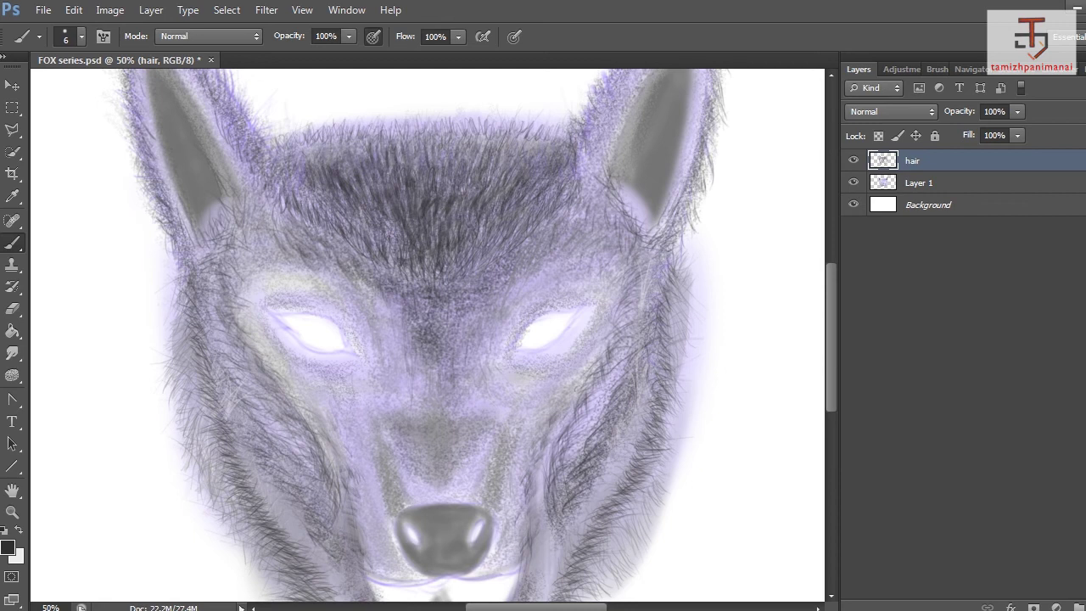
Add dark strokes on the upper right of the forehead and on the temples below both ears.
{"action": "left_click_drag", "start_coordinate": [459, 165], "coordinate": [458, 149]}
{"action": "mouse_move", "coordinate": [474, 171]}
{"action": "left_mouse_down"}
{"action": "mouse_move", "coordinate": [472, 154]}
{"action": "mouse_move", "coordinate": [501, 156]}
{"action": "left_mouse_up"}
{"action": "left_click_drag", "start_coordinate": [529, 187], "coordinate": [526, 175]}
{"action": "mouse_move", "coordinate": [526, 204]}
{"action": "left_mouse_down"}
{"action": "mouse_move", "coordinate": [525, 189]}
{"action": "mouse_move", "coordinate": [552, 197]}
{"action": "left_mouse_up"}
{"action": "mouse_move", "coordinate": [273, 235]}
{"action": "left_mouse_down"}
{"action": "mouse_move", "coordinate": [262, 215]}
{"action": "mouse_move", "coordinate": [246, 226]}
{"action": "left_mouse_up"}
{"action": "left_click_drag", "start_coordinate": [246, 261], "coordinate": [227, 236]}
{"action": "mouse_move", "coordinate": [234, 268]}
{"action": "left_mouse_down"}
{"action": "mouse_move", "coordinate": [227, 246]}
{"action": "mouse_move", "coordinate": [224, 254]}
{"action": "left_mouse_up"}
{"action": "mouse_move", "coordinate": [590, 237]}
{"action": "left_mouse_down"}
{"action": "mouse_move", "coordinate": [566, 215]}
{"action": "mouse_move", "coordinate": [575, 232]}
{"action": "left_mouse_up"}
{"action": "left_click_drag", "start_coordinate": [607, 245], "coordinate": [605, 232]}
Strengthen the dark hairs down the right side of the face from temple to cheek, and touch up the left cheek.
{"action": "mouse_move", "coordinate": [633, 257]}
{"action": "left_mouse_down"}
{"action": "mouse_move", "coordinate": [612, 239]}
{"action": "mouse_move", "coordinate": [626, 282]}
{"action": "left_mouse_up"}
{"action": "left_click_drag", "start_coordinate": [632, 280], "coordinate": [617, 319]}
{"action": "left_click_drag", "start_coordinate": [622, 319], "coordinate": [613, 344]}
{"action": "left_click_drag", "start_coordinate": [618, 343], "coordinate": [583, 399]}
{"action": "left_click_drag", "start_coordinate": [580, 420], "coordinate": [568, 430]}
{"action": "left_click_drag", "start_coordinate": [277, 390], "coordinate": [237, 341]}
{"action": "left_click_drag", "start_coordinate": [242, 335], "coordinate": [231, 323]}
Go back over the right cheek fur with dark strokes from beside the muzzle up to the temple.
{"action": "left_click_drag", "start_coordinate": [555, 449], "coordinate": [544, 488]}
{"action": "left_click_drag", "start_coordinate": [573, 411], "coordinate": [560, 425]}
{"action": "left_click_drag", "start_coordinate": [584, 383], "coordinate": [570, 406]}
{"action": "left_click_drag", "start_coordinate": [606, 357], "coordinate": [597, 365]}
{"action": "left_click_drag", "start_coordinate": [621, 328], "coordinate": [608, 351]}
{"action": "left_click_drag", "start_coordinate": [630, 304], "coordinate": [615, 318]}
{"action": "left_click_drag", "start_coordinate": [632, 261], "coordinate": [615, 277]}
Add dark hairs above the right brow and from the left ear base across the left brow.
{"action": "mouse_move", "coordinate": [626, 276]}
{"action": "left_mouse_down"}
{"action": "mouse_move", "coordinate": [620, 284]}
{"action": "mouse_move", "coordinate": [599, 246]}
{"action": "left_mouse_up"}
{"action": "left_click_drag", "start_coordinate": [597, 243], "coordinate": [560, 205]}
{"action": "left_click_drag", "start_coordinate": [580, 203], "coordinate": [572, 195]}
{"action": "mouse_move", "coordinate": [308, 236]}
{"action": "left_mouse_down"}
{"action": "mouse_move", "coordinate": [292, 190]}
{"action": "mouse_move", "coordinate": [264, 181]}
{"action": "left_mouse_up"}
{"action": "left_click_drag", "start_coordinate": [329, 243], "coordinate": [295, 217]}
{"action": "left_click_drag", "start_coordinate": [376, 276], "coordinate": [343, 236]}
{"action": "left_click_drag", "start_coordinate": [334, 246], "coordinate": [322, 215]}
{"action": "left_click_drag", "start_coordinate": [384, 261], "coordinate": [355, 212]}
{"action": "mouse_move", "coordinate": [344, 216]}
{"action": "left_mouse_down"}
{"action": "mouse_move", "coordinate": [336, 197]}
{"action": "mouse_move", "coordinate": [297, 183]}
{"action": "left_mouse_up"}
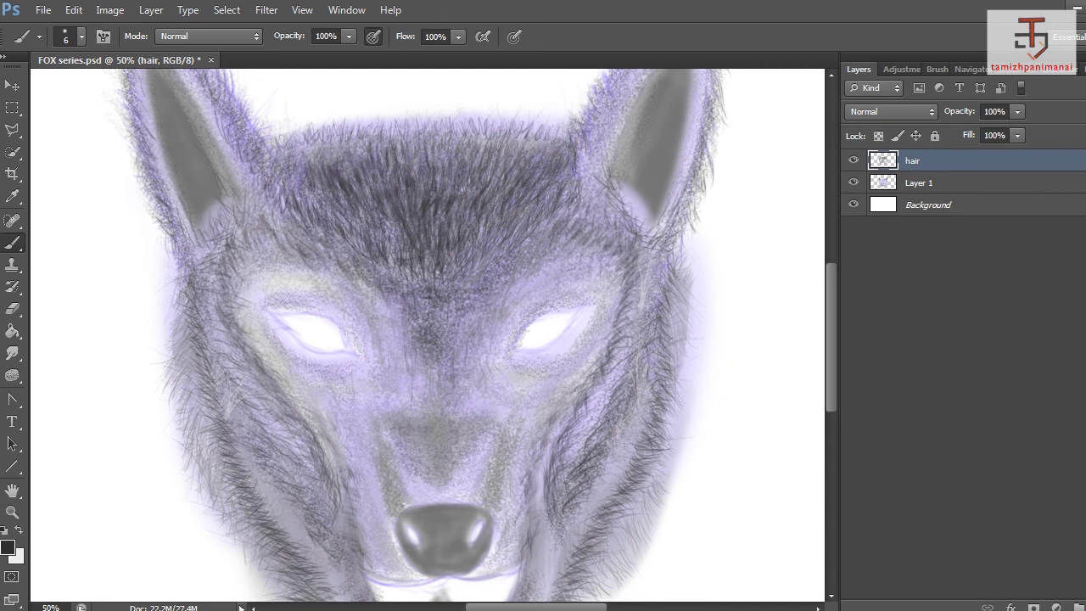
Darken the lower forehead above the brows and the centre of the forehead with further hair strokes.
{"action": "left_click_drag", "start_coordinate": [400, 258], "coordinate": [382, 216]}
{"action": "left_click_drag", "start_coordinate": [470, 258], "coordinate": [472, 243]}
{"action": "left_click_drag", "start_coordinate": [484, 247], "coordinate": [483, 226]}
{"action": "mouse_move", "coordinate": [426, 191]}
{"action": "left_mouse_down"}
{"action": "mouse_move", "coordinate": [424, 163]}
{"action": "mouse_move", "coordinate": [462, 161]}
{"action": "left_mouse_up"}
{"action": "left_click_drag", "start_coordinate": [451, 197], "coordinate": [467, 165]}
{"action": "mouse_move", "coordinate": [438, 197]}
{"action": "left_mouse_down"}
{"action": "mouse_move", "coordinate": [436, 175]}
{"action": "mouse_move", "coordinate": [468, 180]}
{"action": "left_mouse_up"}
{"action": "left_click_drag", "start_coordinate": [454, 177], "coordinate": [452, 166]}
{"action": "left_click_drag", "start_coordinate": [388, 190], "coordinate": [387, 169]}
Thicken the dark hairs on the left half of the forehead beside the left ear.
{"action": "left_click_drag", "start_coordinate": [283, 203], "coordinate": [281, 183]}
{"action": "left_click_drag", "start_coordinate": [295, 200], "coordinate": [289, 173]}
{"action": "mouse_move", "coordinate": [312, 195]}
{"action": "left_mouse_down"}
{"action": "mouse_move", "coordinate": [302, 166]}
{"action": "mouse_move", "coordinate": [313, 169]}
{"action": "left_mouse_up"}
{"action": "mouse_move", "coordinate": [331, 190]}
{"action": "left_mouse_down"}
{"action": "mouse_move", "coordinate": [323, 159]}
{"action": "mouse_move", "coordinate": [334, 153]}
{"action": "left_mouse_up"}
{"action": "mouse_move", "coordinate": [358, 194]}
{"action": "left_mouse_down"}
{"action": "mouse_move", "coordinate": [349, 163]}
{"action": "mouse_move", "coordinate": [361, 166]}
{"action": "left_mouse_up"}
{"action": "left_click_drag", "start_coordinate": [386, 204], "coordinate": [388, 173]}
{"action": "mouse_move", "coordinate": [378, 194]}
{"action": "left_mouse_down"}
{"action": "mouse_move", "coordinate": [361, 145]}
{"action": "mouse_move", "coordinate": [371, 178]}
{"action": "left_mouse_up"}
{"action": "left_click_drag", "start_coordinate": [358, 171], "coordinate": [349, 146]}
{"action": "left_click_drag", "start_coordinate": [309, 177], "coordinate": [289, 154]}
Deepen the dark fur in the centre of the forehead with overlapping strokes.
{"action": "left_click_drag", "start_coordinate": [417, 200], "coordinate": [417, 168]}
{"action": "mouse_move", "coordinate": [415, 217]}
{"action": "left_mouse_down"}
{"action": "mouse_move", "coordinate": [405, 183]}
{"action": "mouse_move", "coordinate": [434, 190]}
{"action": "left_mouse_up"}
{"action": "mouse_move", "coordinate": [438, 217]}
{"action": "left_mouse_down"}
{"action": "mouse_move", "coordinate": [448, 168]}
{"action": "mouse_move", "coordinate": [454, 189]}
{"action": "left_mouse_up"}
{"action": "left_click_drag", "start_coordinate": [473, 197], "coordinate": [470, 163]}
{"action": "left_click_drag", "start_coordinate": [455, 219], "coordinate": [451, 185]}
{"action": "left_click_drag", "start_coordinate": [484, 190], "coordinate": [480, 170]}
{"action": "left_click_drag", "start_coordinate": [448, 224], "coordinate": [442, 192]}
{"action": "mouse_move", "coordinate": [463, 220]}
{"action": "left_mouse_down"}
{"action": "mouse_move", "coordinate": [460, 197]}
{"action": "mouse_move", "coordinate": [485, 156]}
{"action": "left_mouse_up"}
Thicken the dark hairs on the right half of the forehead up to its top edge near the right ear.
{"action": "mouse_move", "coordinate": [515, 190]}
{"action": "left_mouse_down"}
{"action": "mouse_move", "coordinate": [502, 151]}
{"action": "mouse_move", "coordinate": [495, 168]}
{"action": "left_mouse_up"}
{"action": "left_click_drag", "start_coordinate": [522, 183], "coordinate": [510, 163]}
{"action": "left_click_drag", "start_coordinate": [519, 196], "coordinate": [505, 183]}
{"action": "mouse_move", "coordinate": [541, 183]}
{"action": "left_mouse_down"}
{"action": "mouse_move", "coordinate": [529, 160]}
{"action": "mouse_move", "coordinate": [539, 158]}
{"action": "left_mouse_up"}
{"action": "left_click_drag", "start_coordinate": [492, 197], "coordinate": [485, 173]}
{"action": "mouse_move", "coordinate": [504, 192]}
{"action": "left_mouse_down"}
{"action": "mouse_move", "coordinate": [497, 176]}
{"action": "mouse_move", "coordinate": [531, 182]}
{"action": "left_mouse_up"}
{"action": "left_click_drag", "start_coordinate": [522, 197], "coordinate": [513, 187]}
{"action": "mouse_move", "coordinate": [557, 191]}
{"action": "left_mouse_down"}
{"action": "mouse_move", "coordinate": [546, 166]}
{"action": "mouse_move", "coordinate": [565, 156]}
{"action": "left_mouse_up"}
{"action": "left_click_drag", "start_coordinate": [434, 163], "coordinate": [429, 146]}
{"action": "mouse_move", "coordinate": [456, 169]}
{"action": "left_mouse_down"}
{"action": "mouse_move", "coordinate": [438, 147]}
{"action": "mouse_move", "coordinate": [476, 150]}
{"action": "left_mouse_up"}
{"action": "left_click_drag", "start_coordinate": [531, 163], "coordinate": [502, 148]}
{"action": "left_click_drag", "start_coordinate": [549, 176], "coordinate": [556, 152]}
Deepen the dark hairs in the lower centre of the forehead where the fur narrows toward the nose bridge.
{"action": "mouse_move", "coordinate": [437, 244]}
{"action": "left_mouse_down"}
{"action": "mouse_move", "coordinate": [438, 231]}
{"action": "mouse_move", "coordinate": [428, 239]}
{"action": "left_mouse_up"}
{"action": "mouse_move", "coordinate": [417, 248]}
{"action": "left_mouse_down"}
{"action": "mouse_move", "coordinate": [409, 224]}
{"action": "mouse_move", "coordinate": [432, 217]}
{"action": "left_mouse_up"}
{"action": "left_click_drag", "start_coordinate": [436, 244], "coordinate": [438, 224]}
{"action": "left_click_drag", "start_coordinate": [445, 244], "coordinate": [472, 200]}
{"action": "left_click_drag", "start_coordinate": [378, 215], "coordinate": [370, 191]}
{"action": "left_click_drag", "start_coordinate": [395, 227], "coordinate": [387, 205]}
{"action": "left_click_drag", "start_coordinate": [402, 246], "coordinate": [389, 214]}
{"action": "left_click_drag", "start_coordinate": [458, 236], "coordinate": [455, 222]}
{"action": "left_click_drag", "start_coordinate": [471, 217], "coordinate": [465, 205]}
{"action": "left_click_drag", "start_coordinate": [395, 244], "coordinate": [388, 219]}
{"action": "mouse_move", "coordinate": [409, 248]}
{"action": "left_mouse_down"}
{"action": "mouse_move", "coordinate": [402, 219]}
{"action": "mouse_move", "coordinate": [369, 188]}
{"action": "left_mouse_up"}
Blend the top edge of the dark forehead fur with short strokes from left to right.
{"action": "mouse_move", "coordinate": [409, 168]}
{"action": "left_mouse_down"}
{"action": "mouse_move", "coordinate": [405, 145]}
{"action": "mouse_move", "coordinate": [397, 151]}
{"action": "left_mouse_up"}
{"action": "left_click_drag", "start_coordinate": [432, 181], "coordinate": [429, 171]}
{"action": "left_click_drag", "start_coordinate": [351, 154], "coordinate": [336, 137]}
{"action": "mouse_move", "coordinate": [328, 159]}
{"action": "left_mouse_down"}
{"action": "mouse_move", "coordinate": [320, 140]}
{"action": "mouse_move", "coordinate": [309, 146]}
{"action": "left_mouse_up"}
{"action": "left_click_drag", "start_coordinate": [347, 160], "coordinate": [343, 139]}
{"action": "left_click_drag", "start_coordinate": [376, 153], "coordinate": [378, 132]}
{"action": "mouse_move", "coordinate": [470, 156]}
{"action": "left_mouse_down"}
{"action": "mouse_move", "coordinate": [461, 136]}
{"action": "mouse_move", "coordinate": [502, 135]}
{"action": "left_mouse_up"}
{"action": "left_click_drag", "start_coordinate": [516, 157], "coordinate": [511, 137]}
{"action": "mouse_move", "coordinate": [492, 151]}
{"action": "left_mouse_down"}
{"action": "mouse_move", "coordinate": [487, 142]}
{"action": "mouse_move", "coordinate": [521, 142]}
{"action": "left_mouse_up"}
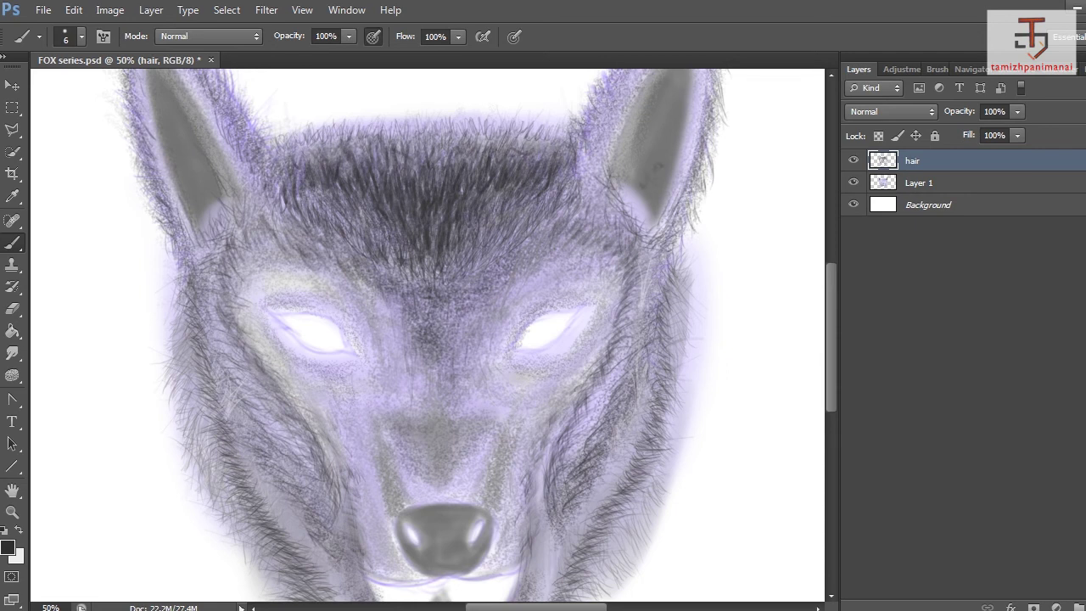
Paint short dark hairs inside the grey inner areas of both ears.
{"action": "scroll", "coordinate": [427, 335], "scroll_direction": "up", "scroll_amount": 3}
{"action": "left_click_drag", "start_coordinate": [674, 232], "coordinate": [675, 176]}
{"action": "left_click_drag", "start_coordinate": [684, 173], "coordinate": [677, 163]}
{"action": "left_click_drag", "start_coordinate": [659, 277], "coordinate": [650, 266]}
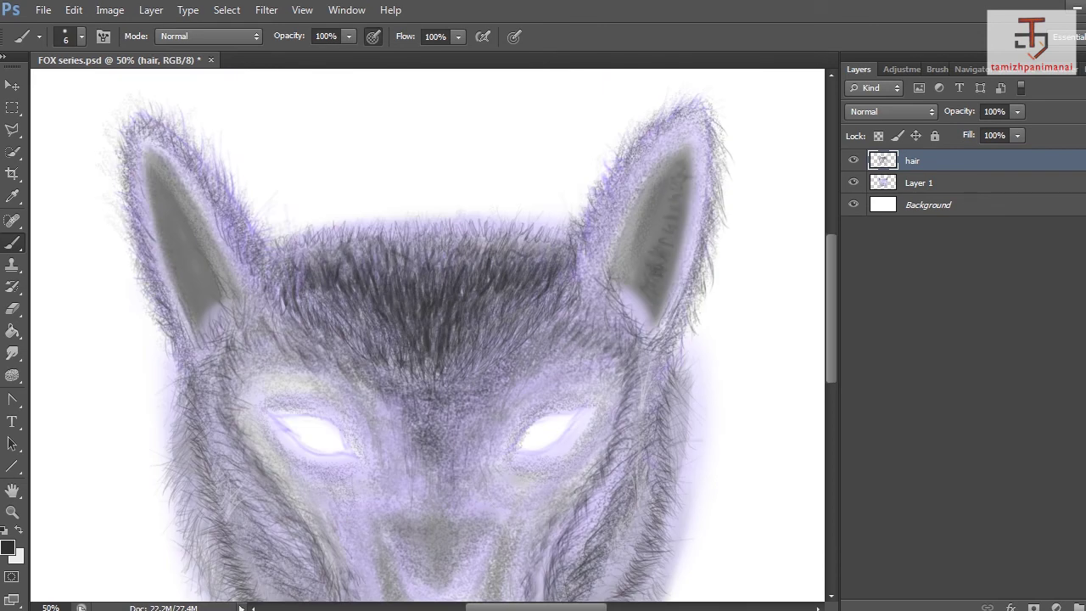
{"action": "left_click_drag", "start_coordinate": [197, 319], "coordinate": [181, 261]}
{"action": "left_click_drag", "start_coordinate": [652, 318], "coordinate": [634, 297]}
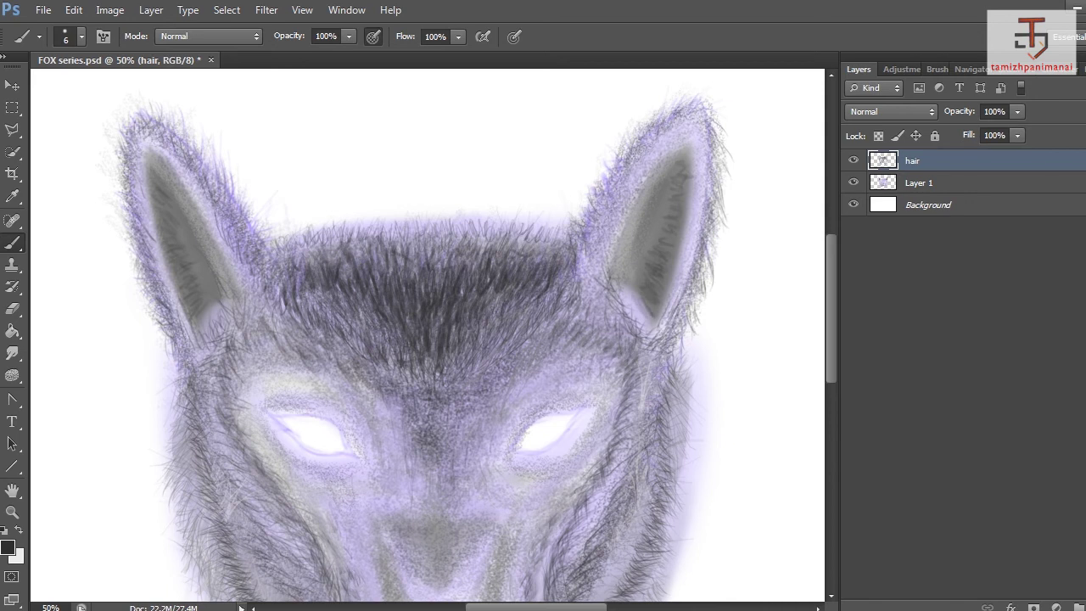
{"action": "left_click_drag", "start_coordinate": [677, 230], "coordinate": [660, 220]}
{"action": "mouse_move", "coordinate": [665, 268]}
{"action": "left_mouse_down"}
{"action": "mouse_move", "coordinate": [657, 256]}
{"action": "mouse_move", "coordinate": [670, 244]}
{"action": "left_mouse_up"}
{"action": "left_click_drag", "start_coordinate": [656, 316], "coordinate": [642, 305]}
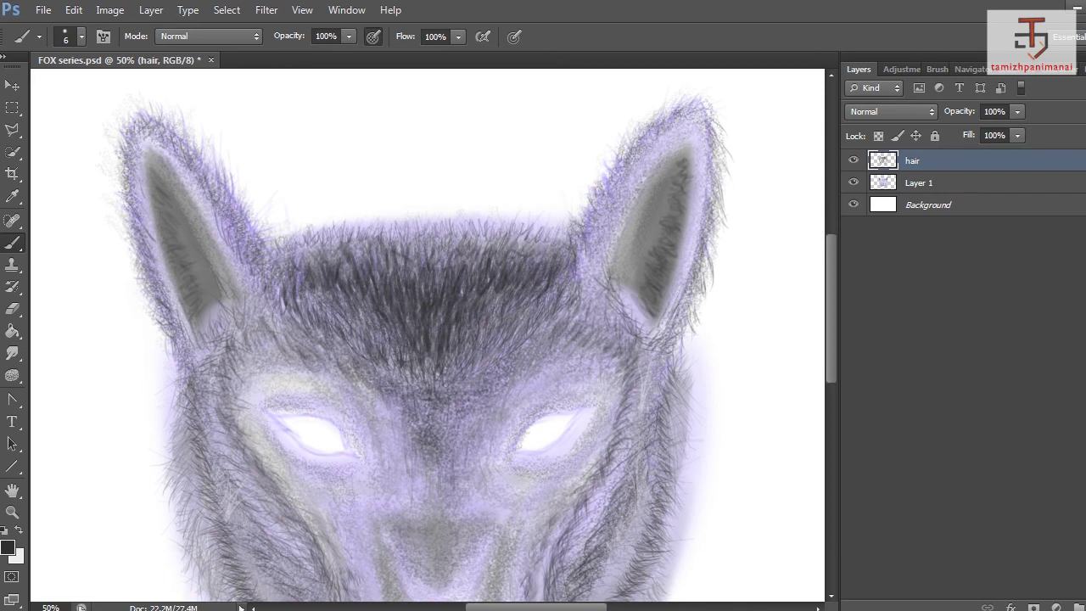
Set the brush size to 4 px and add finer dark hairs inside the left ear.
{"action": "right_click", "coordinate": [678, 274]}
{"action": "key", "text": "Escape"}
{"action": "right_click", "coordinate": [674, 274]}
{"action": "left_click", "coordinate": [693, 315]}
{"action": "type", "text": "4"}
{"action": "key", "text": "Return"}
{"action": "mouse_move", "coordinate": [203, 311]}
{"action": "left_mouse_down"}
{"action": "mouse_move", "coordinate": [162, 252]}
{"action": "mouse_move", "coordinate": [198, 221]}
{"action": "left_mouse_up"}
{"action": "left_click_drag", "start_coordinate": [220, 280], "coordinate": [209, 245]}
{"action": "left_click_drag", "start_coordinate": [226, 274], "coordinate": [174, 179]}
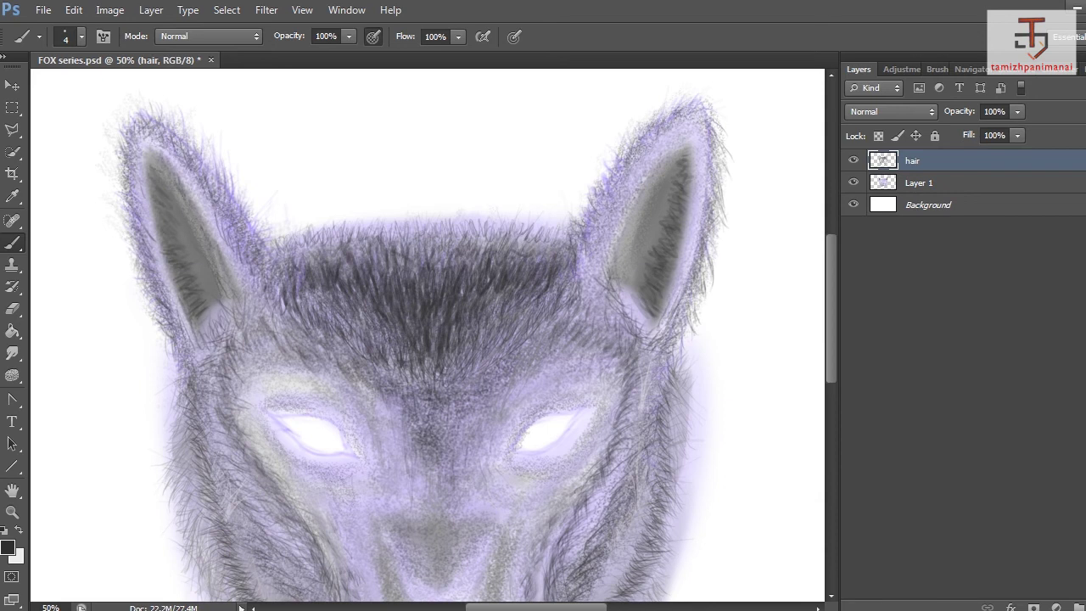
Add fine dark hairs to the right ear, along its inner grey area, inner edge and tip.
{"action": "left_click_drag", "start_coordinate": [616, 259], "coordinate": [657, 175]}
{"action": "mouse_move", "coordinate": [582, 234]}
{"action": "left_mouse_down"}
{"action": "mouse_move", "coordinate": [614, 168]}
{"action": "mouse_move", "coordinate": [670, 112]}
{"action": "left_mouse_up"}
{"action": "left_click_drag", "start_coordinate": [690, 111], "coordinate": [696, 102]}
Add fine dark hairs along the left ear's inner edge between the forehead and the tip, and save the file.
{"action": "left_click_drag", "start_coordinate": [268, 258], "coordinate": [256, 243]}
{"action": "left_click_drag", "start_coordinate": [261, 242], "coordinate": [247, 217]}
{"action": "left_click_drag", "start_coordinate": [251, 232], "coordinate": [246, 220]}
{"action": "left_click_drag", "start_coordinate": [235, 224], "coordinate": [224, 180]}
{"action": "left_click_drag", "start_coordinate": [227, 194], "coordinate": [207, 166]}
{"action": "left_click_drag", "start_coordinate": [212, 171], "coordinate": [194, 150]}
{"action": "left_click_drag", "start_coordinate": [189, 150], "coordinate": [163, 123]}
{"action": "mouse_move", "coordinate": [156, 128]}
{"action": "left_mouse_down"}
{"action": "mouse_move", "coordinate": [154, 116]}
{"action": "mouse_move", "coordinate": [188, 139]}
{"action": "left_mouse_up"}
{"action": "mouse_move", "coordinate": [207, 161]}
{"action": "left_mouse_down"}
{"action": "mouse_move", "coordinate": [199, 150]}
{"action": "mouse_move", "coordinate": [209, 169]}
{"action": "left_mouse_up"}
{"action": "left_click_drag", "start_coordinate": [239, 215], "coordinate": [229, 202]}
{"action": "left_click_drag", "start_coordinate": [243, 224], "coordinate": [236, 214]}
{"action": "left_click_drag", "start_coordinate": [248, 234], "coordinate": [239, 223]}
{"action": "left_click_drag", "start_coordinate": [258, 248], "coordinate": [243, 231]}
{"action": "left_click_drag", "start_coordinate": [273, 270], "coordinate": [254, 232]}
{"action": "scroll", "coordinate": [428, 335], "scroll_direction": "down", "scroll_amount": 4}
{"action": "key", "text": "ctrl+s"}
{"action": "scroll", "coordinate": [427, 335], "scroll_direction": "down", "scroll_amount": 1}
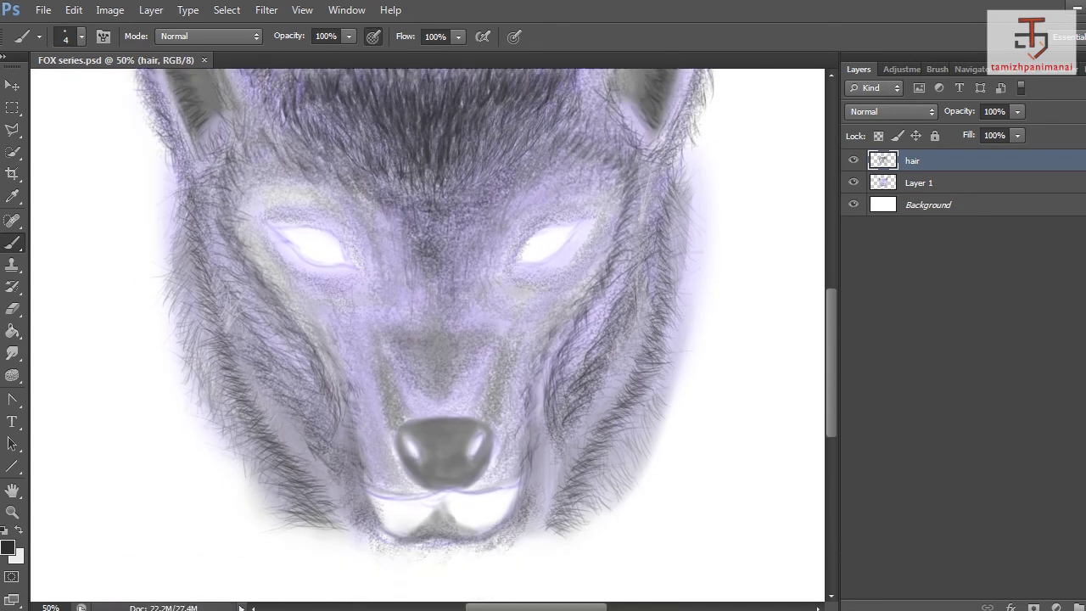
Fill the left half of the white lip area on Layer 1 with light grey, using a 16 px brush.
{"action": "left_click", "coordinate": [8, 547]}
{"action": "left_click", "coordinate": [534, 394]}
{"action": "left_click", "coordinate": [927, 293]}
{"action": "right_click", "coordinate": [414, 391]}
{"action": "left_click_drag", "start_coordinate": [433, 432], "coordinate": [442, 432]}
{"action": "key", "text": "Return"}
{"action": "left_click_drag", "start_coordinate": [403, 518], "coordinate": [399, 514]}
{"action": "left_click", "coordinate": [412, 512], "text": "alt"}
{"action": "key", "text": "alt+bracketleft"}
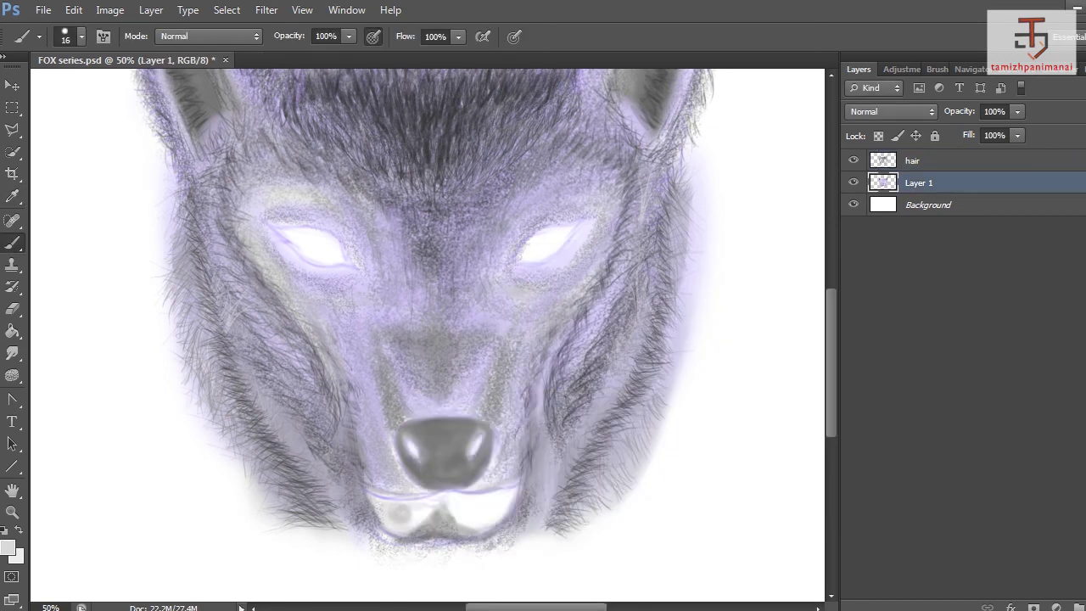
{"action": "left_click_drag", "start_coordinate": [375, 501], "coordinate": [429, 503]}
{"action": "left_click_drag", "start_coordinate": [370, 504], "coordinate": [374, 517]}
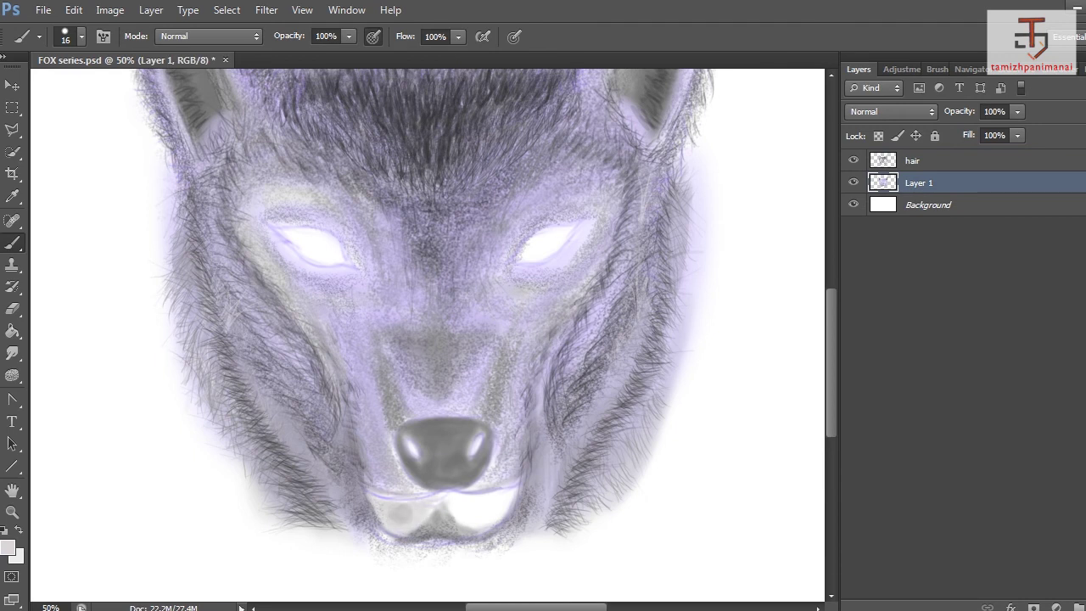
Fill the right half of the lip area with light grey on the hair layer and even out the middle.
{"action": "key", "text": "alt+bracketright"}
{"action": "mouse_move", "coordinate": [448, 501]}
{"action": "left_mouse_down"}
{"action": "mouse_move", "coordinate": [492, 519]}
{"action": "mouse_move", "coordinate": [505, 498]}
{"action": "left_mouse_up"}
{"action": "mouse_move", "coordinate": [506, 499]}
{"action": "left_mouse_down"}
{"action": "mouse_move", "coordinate": [451, 497]}
{"action": "mouse_move", "coordinate": [511, 492]}
{"action": "left_mouse_up"}
{"action": "mouse_move", "coordinate": [449, 516]}
{"action": "left_mouse_down"}
{"action": "mouse_move", "coordinate": [458, 522]}
{"action": "mouse_move", "coordinate": [439, 500]}
{"action": "mouse_move", "coordinate": [469, 527]}
{"action": "left_mouse_up"}
{"action": "left_click", "coordinate": [447, 520], "text": "alt"}
{"action": "left_click", "coordinate": [472, 513], "text": "alt"}
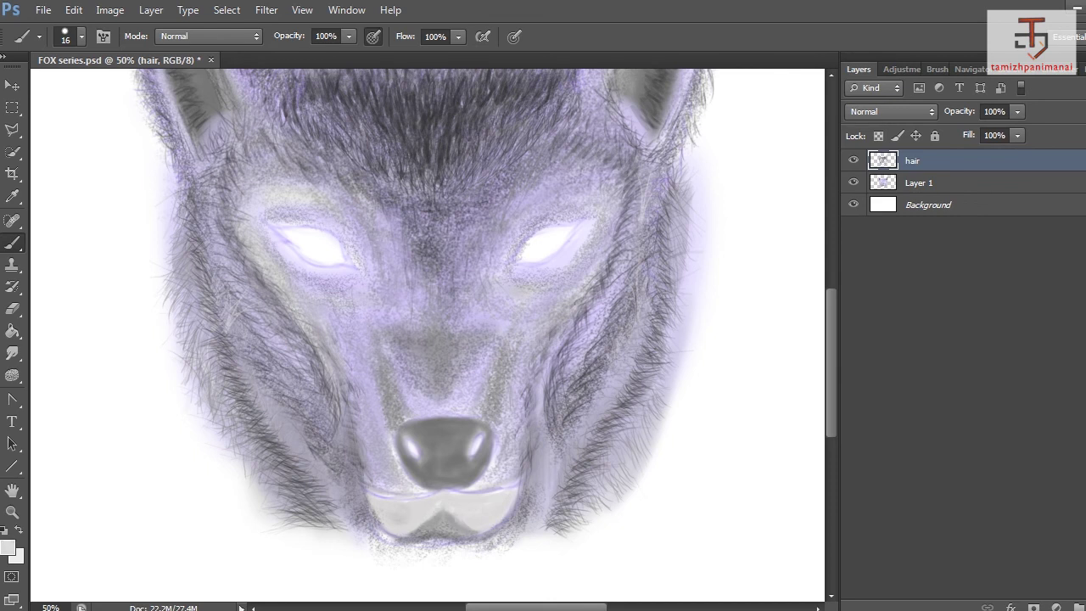
{"action": "left_click_drag", "start_coordinate": [427, 520], "coordinate": [416, 528]}
Shade the muzzle on both sides of the nose with a sampled purplish grey.
{"action": "left_click", "coordinate": [390, 469], "text": "alt"}
{"action": "mouse_move", "coordinate": [473, 486]}
{"action": "left_mouse_down"}
{"action": "mouse_move", "coordinate": [491, 474]}
{"action": "mouse_move", "coordinate": [497, 445]}
{"action": "mouse_move", "coordinate": [504, 473]}
{"action": "mouse_move", "coordinate": [510, 447]}
{"action": "mouse_move", "coordinate": [486, 478]}
{"action": "mouse_move", "coordinate": [509, 473]}
{"action": "left_mouse_up"}
{"action": "left_click", "coordinate": [490, 477], "text": "alt"}
{"action": "left_click_drag", "start_coordinate": [394, 479], "coordinate": [412, 487]}
{"action": "left_click_drag", "start_coordinate": [394, 465], "coordinate": [412, 490]}
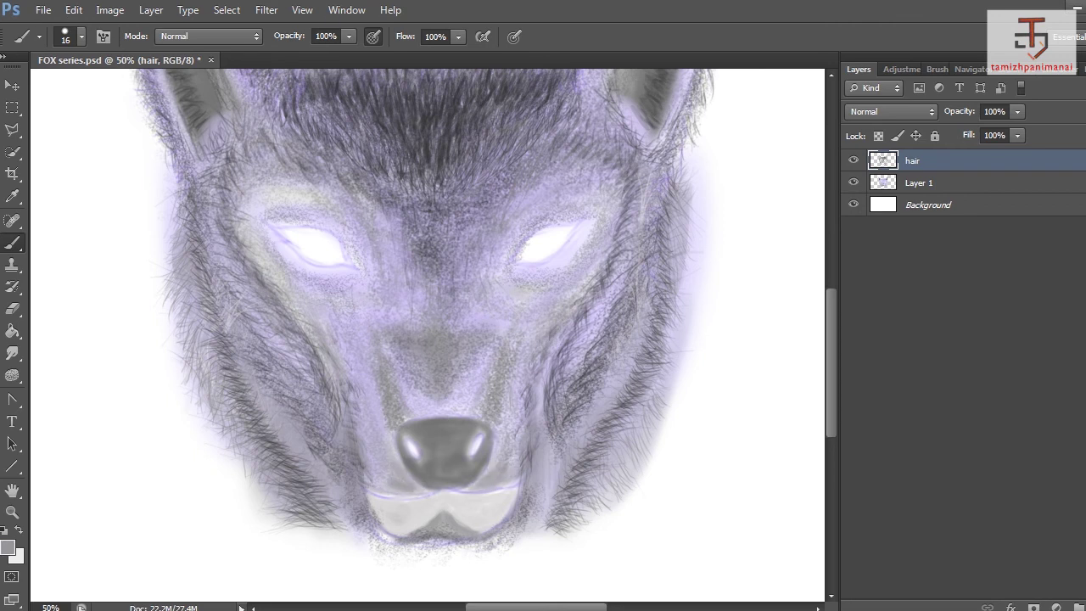
{"action": "left_click_drag", "start_coordinate": [488, 474], "coordinate": [497, 451]}
{"action": "left_click_drag", "start_coordinate": [388, 464], "coordinate": [396, 473]}
{"action": "left_click_drag", "start_coordinate": [500, 463], "coordinate": [492, 439]}
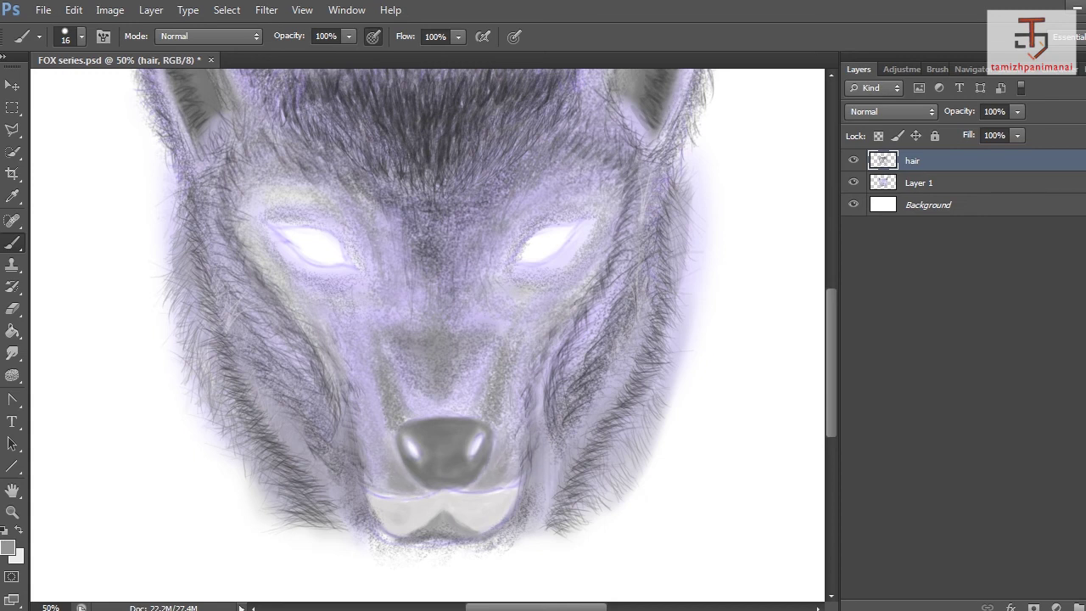
Blend the upper lip line below the nose and at its left corner with sampled grey tones.
{"action": "left_click", "coordinate": [476, 508], "text": "alt"}
{"action": "left_click", "coordinate": [402, 483], "text": "alt"}
{"action": "mouse_move", "coordinate": [466, 490]}
{"action": "left_mouse_down"}
{"action": "mouse_move", "coordinate": [515, 480]}
{"action": "mouse_move", "coordinate": [467, 490]}
{"action": "left_mouse_up"}
{"action": "left_click_drag", "start_coordinate": [374, 477], "coordinate": [378, 485]}
{"action": "left_click", "coordinate": [378, 480], "text": "alt"}
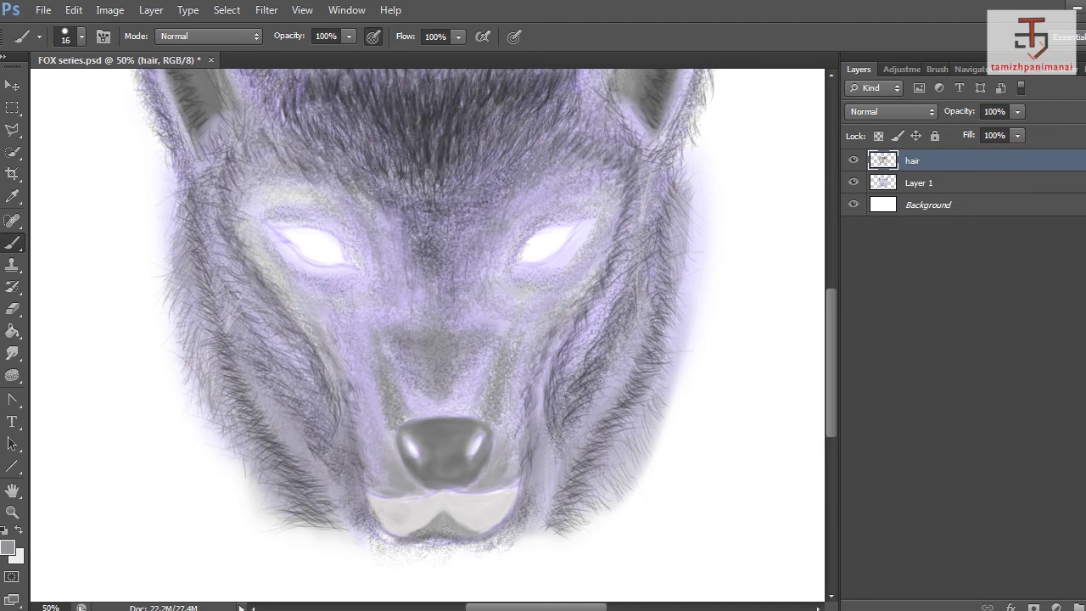
Darken both sides of the muzzle above the mouth corners with a dark tone sampled between the eyes.
{"action": "left_click", "coordinate": [377, 485], "text": "alt"}
{"action": "left_click", "coordinate": [429, 248], "text": "alt"}
{"action": "left_click_drag", "start_coordinate": [375, 486], "coordinate": [363, 465]}
{"action": "left_click_drag", "start_coordinate": [508, 478], "coordinate": [520, 415]}
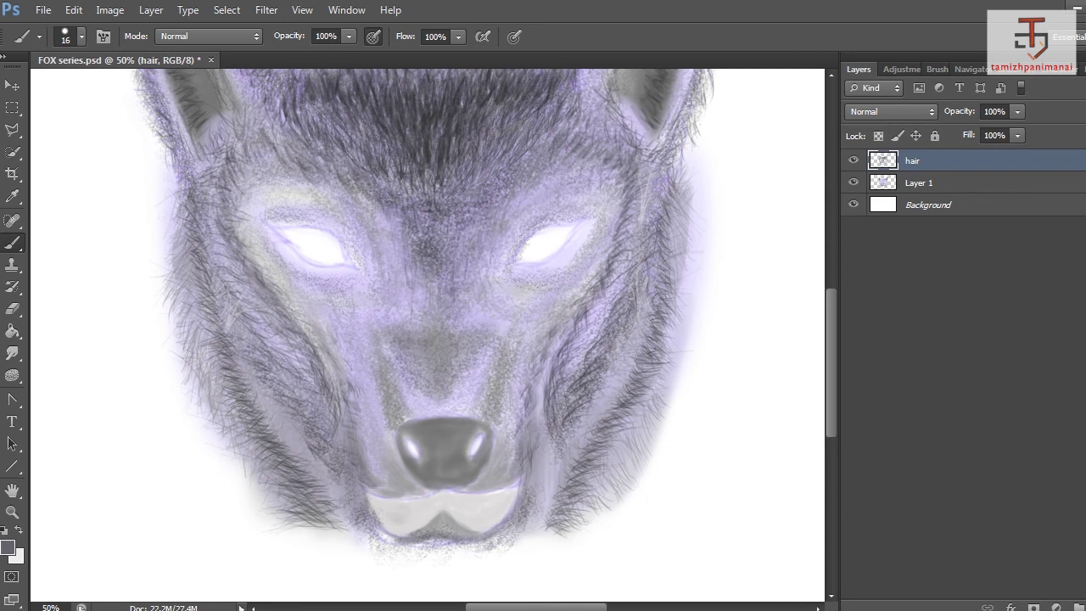
Set the brush size to 5 px, raise its scatter on both axes and sample the purplish grey of the nose bridge.
{"action": "left_click", "coordinate": [519, 402], "text": "alt"}
{"action": "right_click", "coordinate": [438, 292]}
{"action": "type", "text": "5"}
{"action": "key", "text": "Return"}
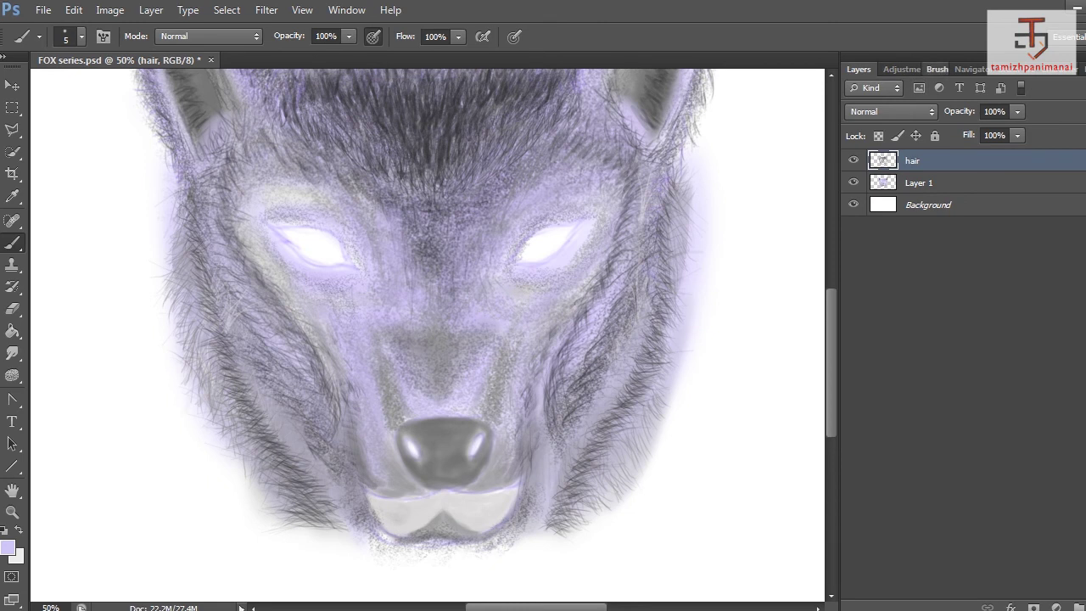
{"action": "left_click", "coordinate": [931, 68]}
{"action": "left_click", "coordinate": [887, 147]}
{"action": "left_click_drag", "start_coordinate": [1011, 109], "coordinate": [1062, 109]}
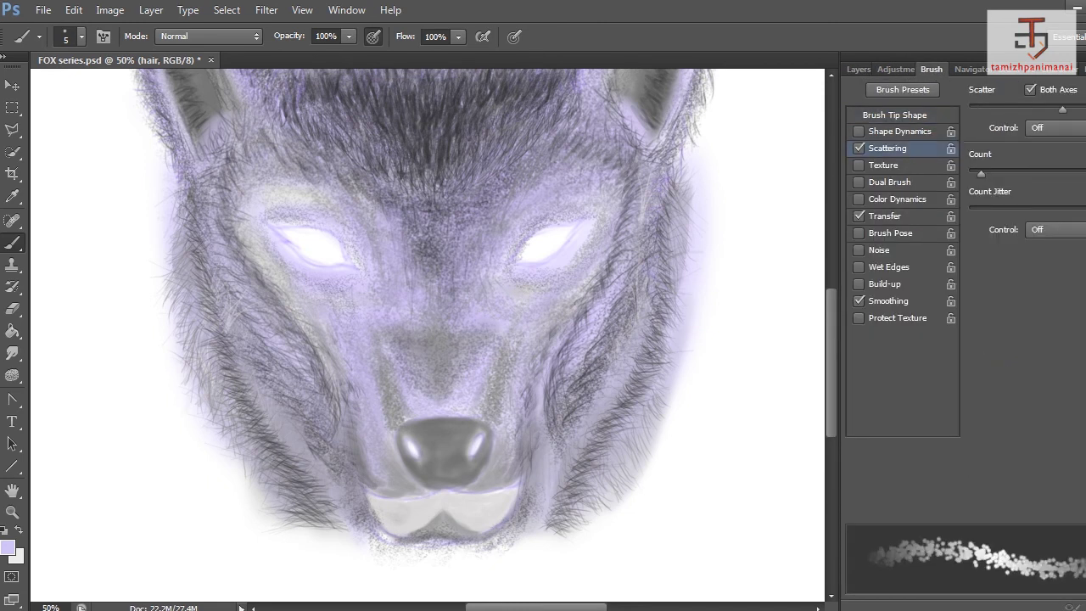
{"action": "left_click", "coordinate": [440, 353], "text": "alt"}
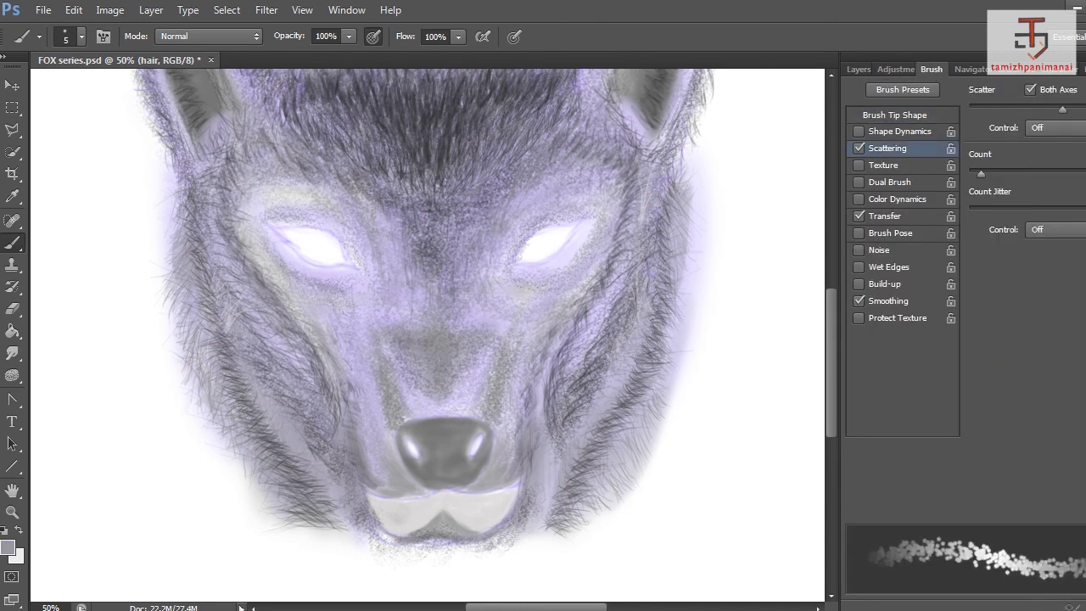
Stipple grey texture from below both inner eye corners down the sides of the nose bridge and just above the nose.
{"action": "left_click_drag", "start_coordinate": [339, 306], "coordinate": [368, 370]}
{"action": "mouse_move", "coordinate": [530, 277]}
{"action": "left_mouse_down"}
{"action": "mouse_move", "coordinate": [539, 282]}
{"action": "mouse_move", "coordinate": [587, 242]}
{"action": "mouse_move", "coordinate": [519, 315]}
{"action": "left_mouse_up"}
{"action": "mouse_move", "coordinate": [524, 296]}
{"action": "left_mouse_down"}
{"action": "mouse_move", "coordinate": [511, 324]}
{"action": "mouse_move", "coordinate": [511, 314]}
{"action": "left_mouse_up"}
{"action": "left_click_drag", "start_coordinate": [358, 322], "coordinate": [373, 352]}
{"action": "mouse_move", "coordinate": [519, 311]}
{"action": "left_mouse_down"}
{"action": "mouse_move", "coordinate": [456, 396]}
{"action": "mouse_move", "coordinate": [417, 402]}
{"action": "left_mouse_up"}
{"action": "left_click_drag", "start_coordinate": [363, 318], "coordinate": [376, 330]}
{"action": "left_click_drag", "start_coordinate": [506, 320], "coordinate": [490, 331]}
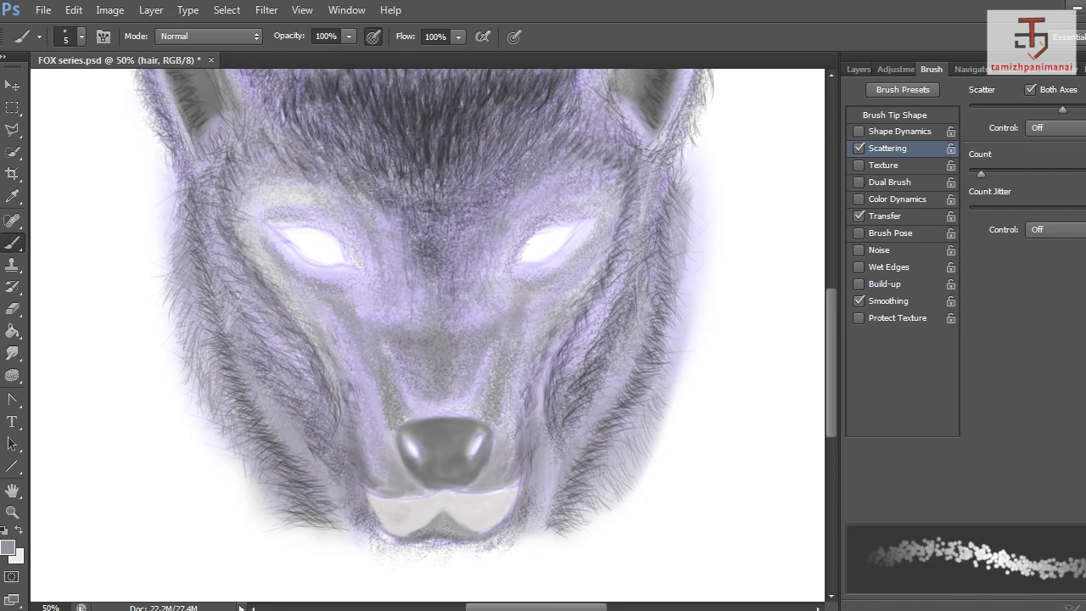
{"action": "mouse_move", "coordinate": [431, 398]}
{"action": "left_mouse_down"}
{"action": "mouse_move", "coordinate": [416, 413]}
{"action": "mouse_move", "coordinate": [436, 406]}
{"action": "left_mouse_up"}
{"action": "left_click_drag", "start_coordinate": [463, 401], "coordinate": [434, 415]}
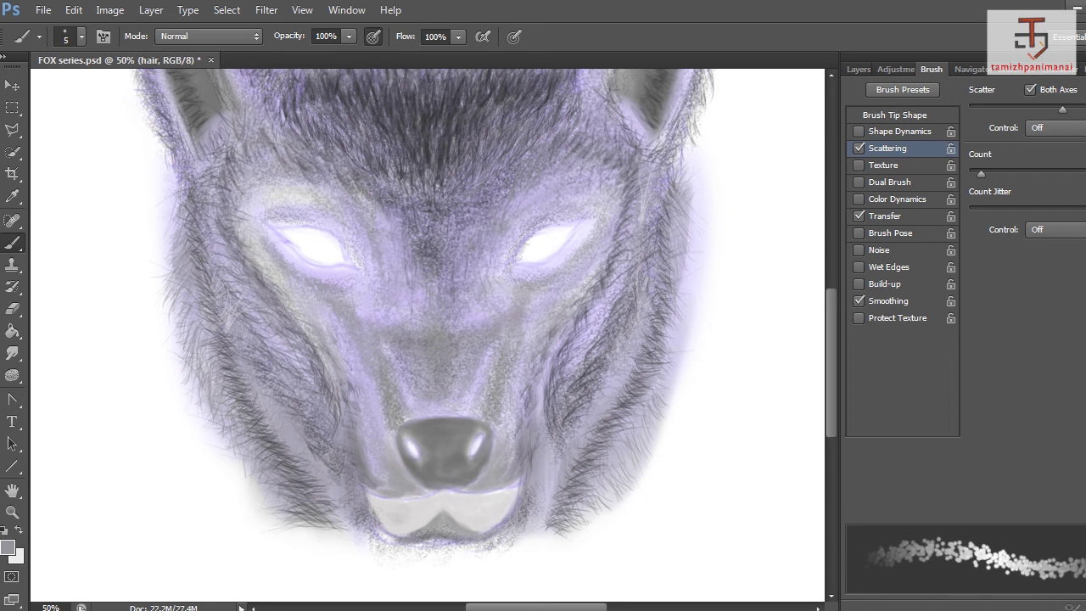
Stipple a sampled dark tone between the eyes with a 3 px brush at increased scatter.
{"action": "right_click", "coordinate": [472, 345]}
{"action": "left_click_drag", "start_coordinate": [489, 387], "coordinate": [489, 387]}
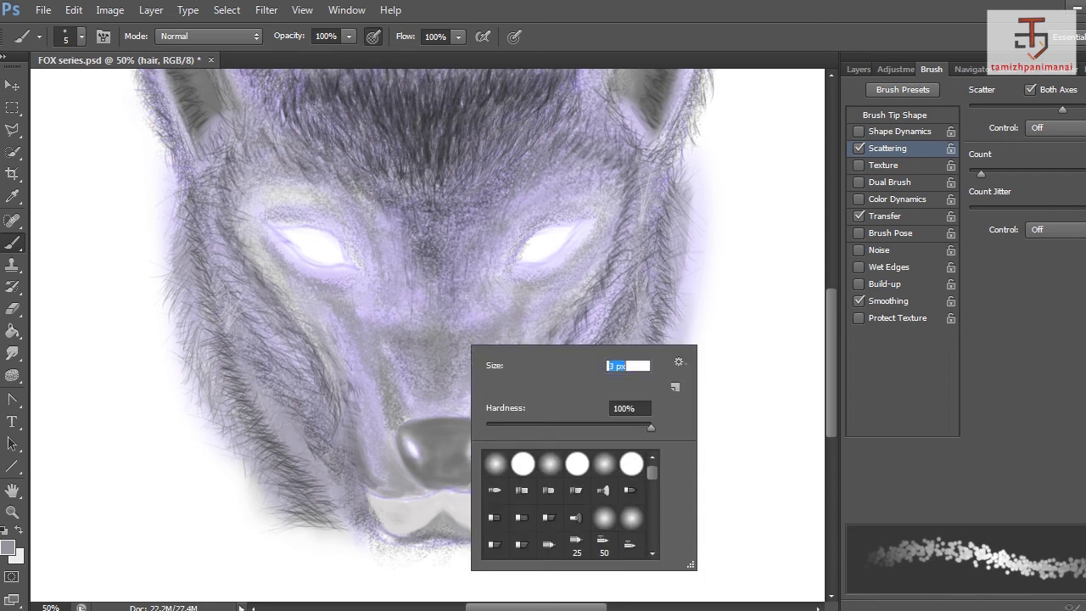
{"action": "key", "text": "Return"}
{"action": "left_click_drag", "start_coordinate": [1062, 108], "coordinate": [1085, 109]}
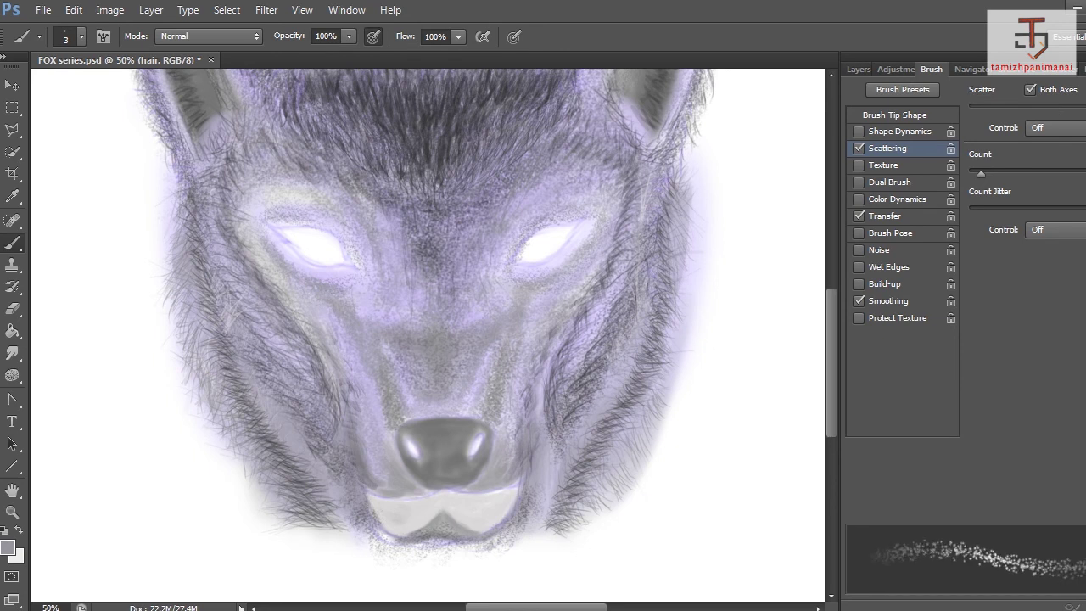
{"action": "left_click", "coordinate": [456, 228], "text": "alt"}
{"action": "left_click_drag", "start_coordinate": [456, 228], "coordinate": [458, 285]}
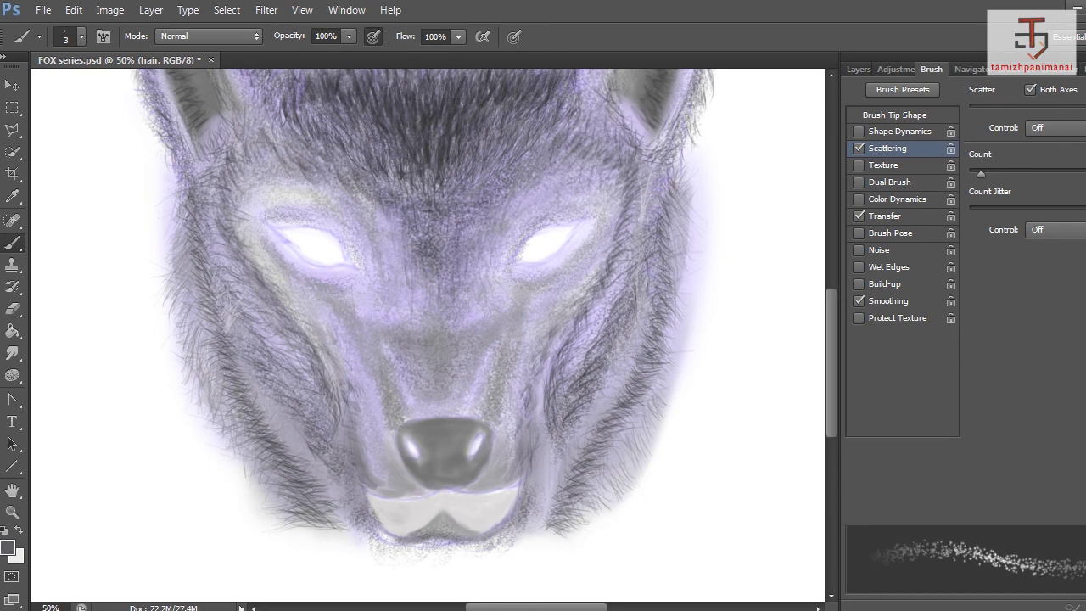
{"action": "left_click_drag", "start_coordinate": [479, 238], "coordinate": [458, 286]}
{"action": "left_click_drag", "start_coordinate": [476, 262], "coordinate": [470, 279]}
{"action": "left_click_drag", "start_coordinate": [481, 228], "coordinate": [469, 240]}
Stipple dark shading along the upper lids of both eyes.
{"action": "mouse_move", "coordinate": [314, 202]}
{"action": "left_mouse_down"}
{"action": "mouse_move", "coordinate": [259, 209]}
{"action": "mouse_move", "coordinate": [351, 246]}
{"action": "left_mouse_up"}
{"action": "left_click_drag", "start_coordinate": [531, 212], "coordinate": [519, 232]}
{"action": "mouse_move", "coordinate": [597, 188]}
{"action": "left_mouse_down"}
{"action": "mouse_move", "coordinate": [538, 212]}
{"action": "mouse_move", "coordinate": [555, 211]}
{"action": "mouse_move", "coordinate": [509, 258]}
{"action": "mouse_move", "coordinate": [569, 200]}
{"action": "left_mouse_up"}
{"action": "mouse_move", "coordinate": [338, 219]}
{"action": "left_mouse_down"}
{"action": "mouse_move", "coordinate": [356, 256]}
{"action": "mouse_move", "coordinate": [350, 243]}
{"action": "left_mouse_up"}
{"action": "left_click_drag", "start_coordinate": [332, 212], "coordinate": [257, 210]}
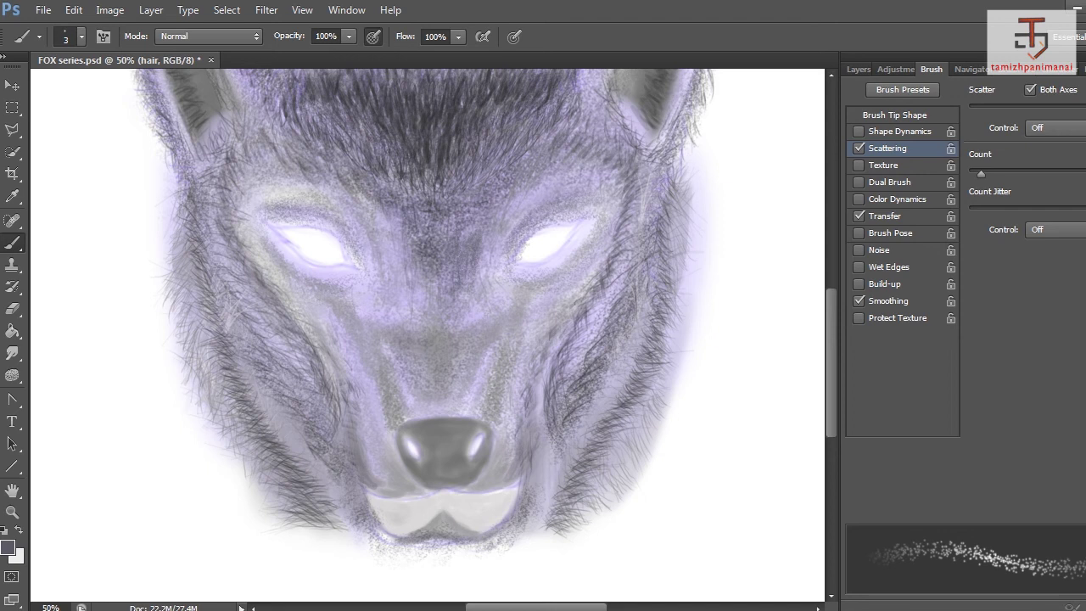
Stipple dark texture across the nose bridge just below the level of the eyes.
{"action": "mouse_move", "coordinate": [421, 278]}
{"action": "left_mouse_down"}
{"action": "mouse_move", "coordinate": [414, 298]}
{"action": "mouse_move", "coordinate": [478, 329]}
{"action": "left_mouse_up"}
{"action": "left_click_drag", "start_coordinate": [408, 300], "coordinate": [393, 324]}
{"action": "left_click_drag", "start_coordinate": [405, 277], "coordinate": [396, 317]}
{"action": "left_click_drag", "start_coordinate": [480, 307], "coordinate": [487, 318]}
{"action": "left_click_drag", "start_coordinate": [400, 273], "coordinate": [390, 310]}
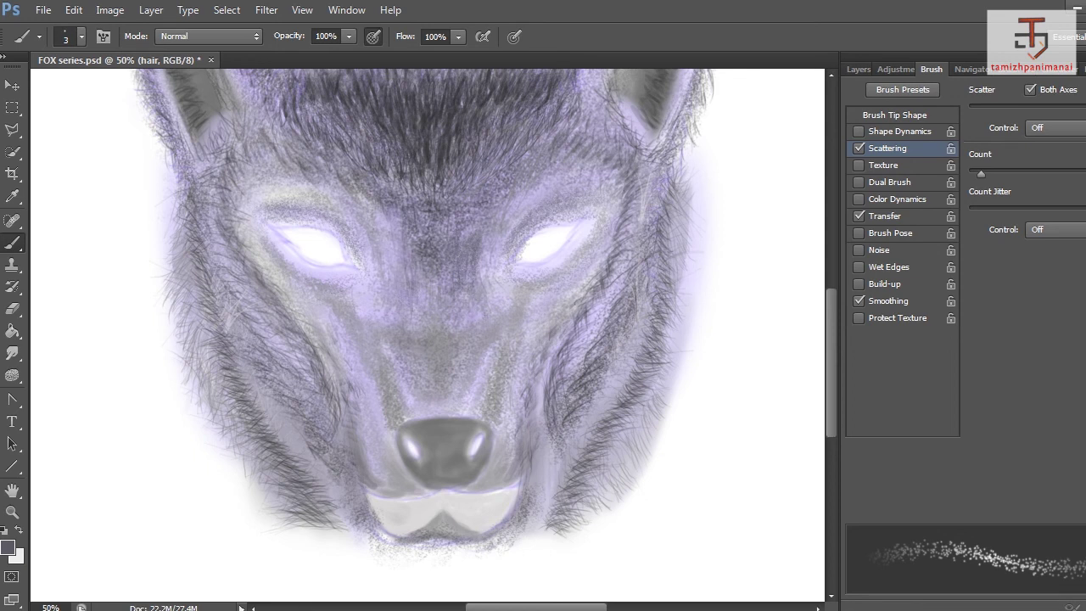
Set the foreground colour to white and stipple highlights around the brows and lower edges of both eyes.
{"action": "left_click", "coordinate": [6, 547]}
{"action": "left_click", "coordinate": [530, 310]}
{"action": "left_click", "coordinate": [892, 290]}
{"action": "left_click_drag", "start_coordinate": [322, 202], "coordinate": [357, 234]}
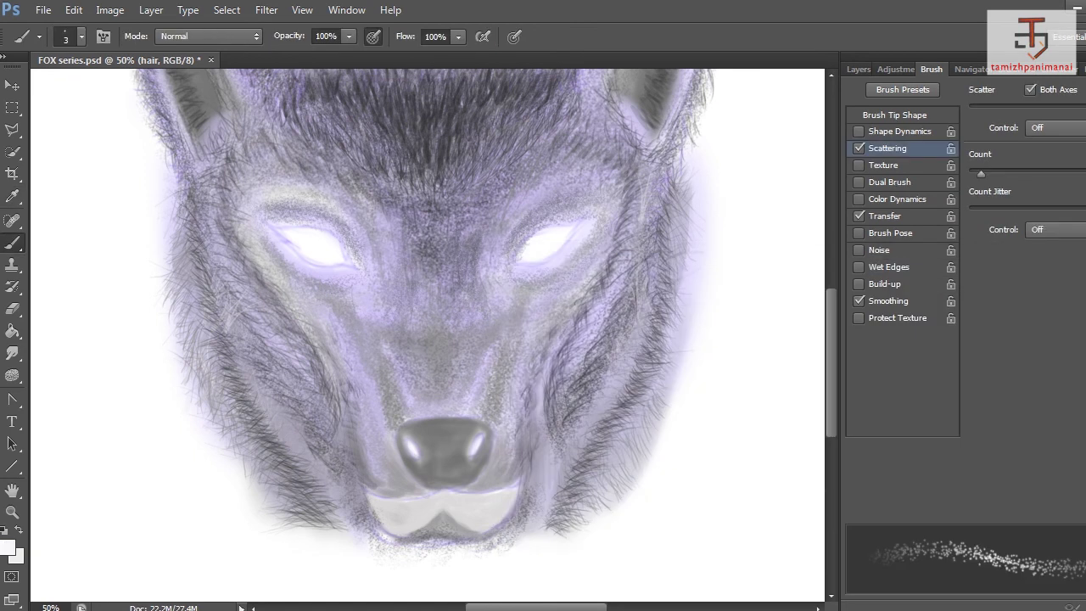
{"action": "left_click_drag", "start_coordinate": [288, 262], "coordinate": [301, 269]}
{"action": "mouse_move", "coordinate": [500, 239]}
{"action": "left_mouse_down"}
{"action": "mouse_move", "coordinate": [515, 212]}
{"action": "mouse_move", "coordinate": [581, 186]}
{"action": "left_mouse_up"}
{"action": "left_click_drag", "start_coordinate": [532, 193], "coordinate": [598, 179]}
{"action": "left_click_drag", "start_coordinate": [517, 277], "coordinate": [532, 275]}
{"action": "left_click_drag", "start_coordinate": [597, 192], "coordinate": [609, 188]}
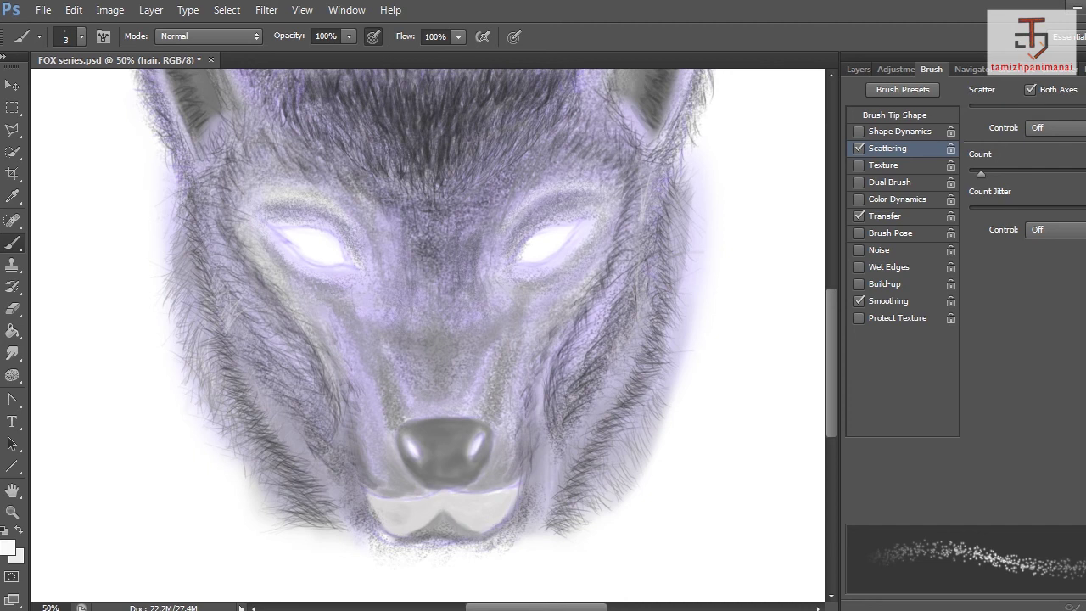
Stipple white highlights above the nose and up both edges of the nose bridge.
{"action": "mouse_move", "coordinate": [450, 403]}
{"action": "left_mouse_down"}
{"action": "mouse_move", "coordinate": [422, 404]}
{"action": "mouse_move", "coordinate": [397, 362]}
{"action": "mouse_move", "coordinate": [398, 373]}
{"action": "left_mouse_up"}
{"action": "mouse_move", "coordinate": [458, 397]}
{"action": "left_mouse_down"}
{"action": "mouse_move", "coordinate": [418, 389]}
{"action": "mouse_move", "coordinate": [470, 375]}
{"action": "left_mouse_up"}
{"action": "left_click_drag", "start_coordinate": [379, 342], "coordinate": [374, 326]}
{"action": "mouse_move", "coordinate": [496, 338]}
{"action": "left_mouse_down"}
{"action": "mouse_move", "coordinate": [501, 321]}
{"action": "mouse_move", "coordinate": [489, 342]}
{"action": "left_mouse_up"}
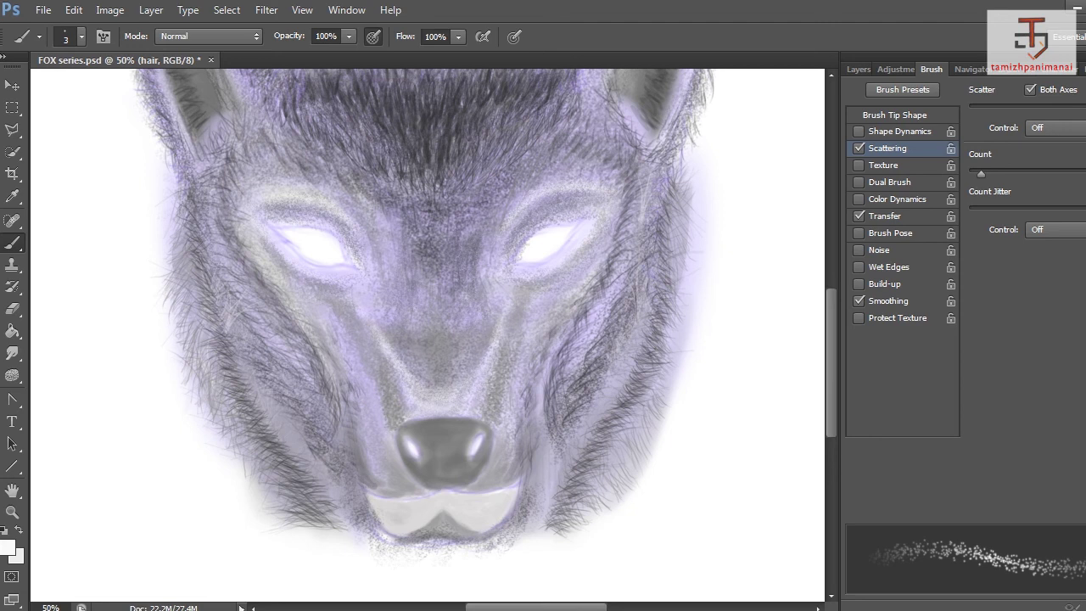
{"action": "left_click_drag", "start_coordinate": [460, 399], "coordinate": [468, 394]}
Look over the painted forehead, eyes and muzzle.
{"action": "scroll", "coordinate": [441, 356], "scroll_direction": "up", "scroll_amount": 2}
{"action": "scroll", "coordinate": [441, 356], "scroll_direction": "down", "scroll_amount": 1}
{"action": "scroll", "coordinate": [441, 356], "scroll_direction": "up", "scroll_amount": 1}
{"action": "scroll", "coordinate": [441, 356], "scroll_direction": "down", "scroll_amount": 1}
{"action": "scroll", "coordinate": [441, 356], "scroll_direction": "up", "scroll_amount": 2}
{"action": "scroll", "coordinate": [427, 335], "scroll_direction": "down", "scroll_amount": 3}
{"action": "scroll", "coordinate": [427, 335], "scroll_direction": "down", "scroll_amount": 1}
{"action": "scroll", "coordinate": [427, 335], "scroll_direction": "up", "scroll_amount": 1}
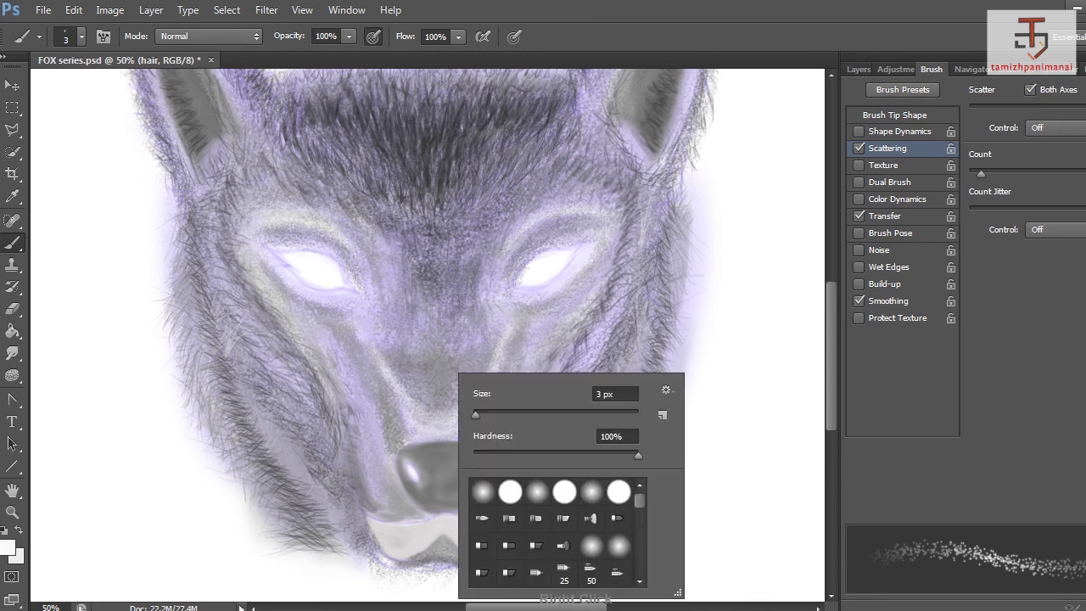
Switch to a hard round 3 px brush without scattering.
{"action": "right_click", "coordinate": [458, 370]}
{"action": "left_click", "coordinate": [618, 491]}
{"action": "key", "text": "Return"}
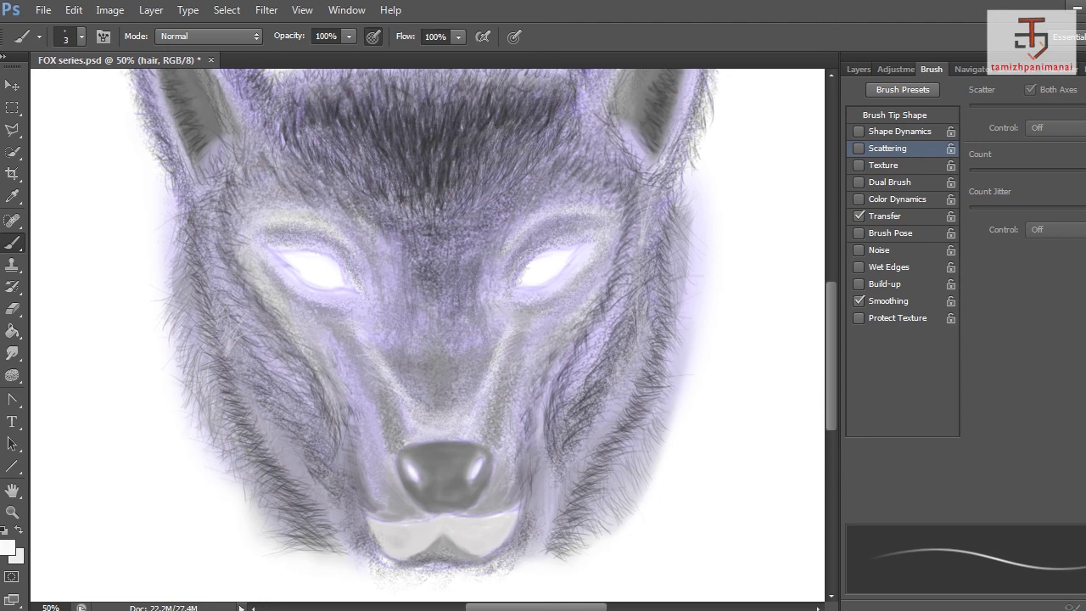
Erase the paint at the right eye's inner corner on the hair layer and Layer 1, reducing the eraser to 4 px.
{"action": "left_click", "coordinate": [859, 70]}
{"action": "key", "text": "e"}
{"action": "right_click", "coordinate": [543, 274]}
{"action": "key", "text": "Escape"}
{"action": "left_click_drag", "start_coordinate": [520, 279], "coordinate": [532, 258]}
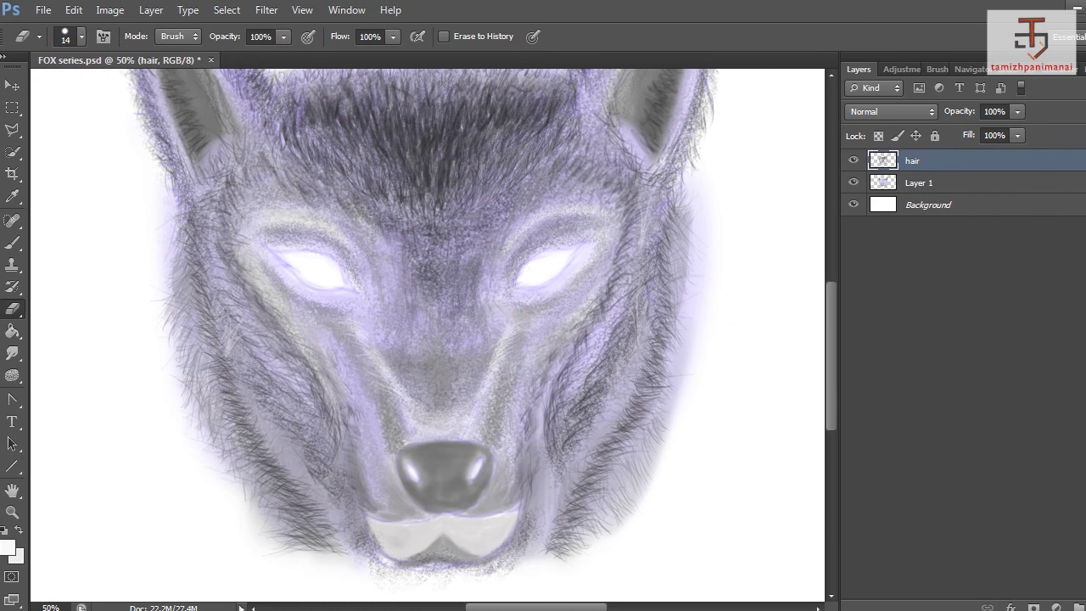
{"action": "key", "text": "alt+bracketleft"}
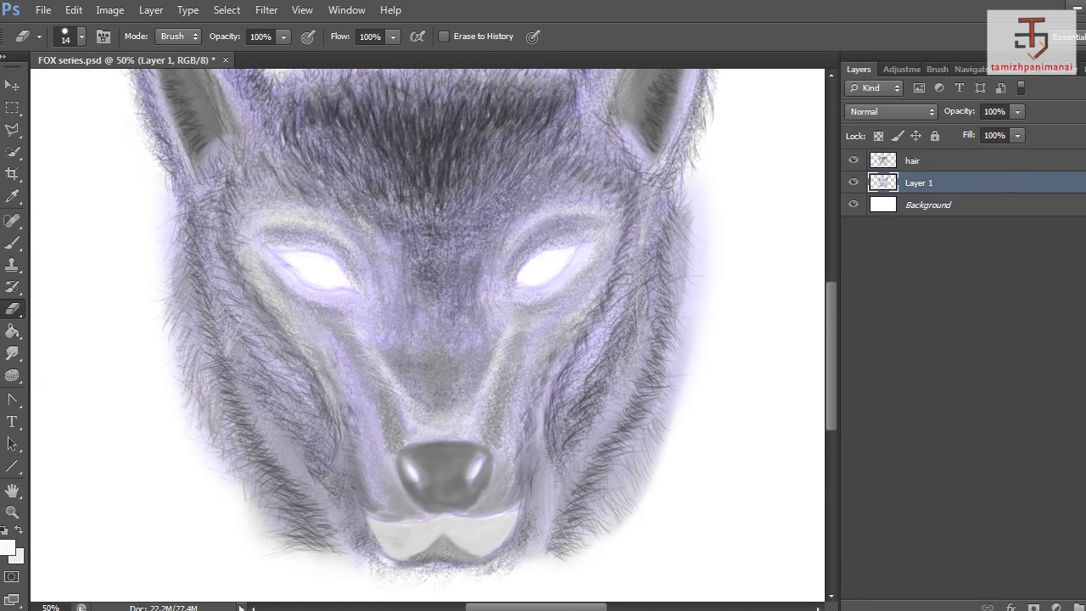
{"action": "right_click", "coordinate": [555, 262]}
{"action": "left_click_drag", "start_coordinate": [583, 308], "coordinate": [575, 307]}
{"action": "key", "text": "Return"}
{"action": "left_click", "coordinate": [923, 161]}
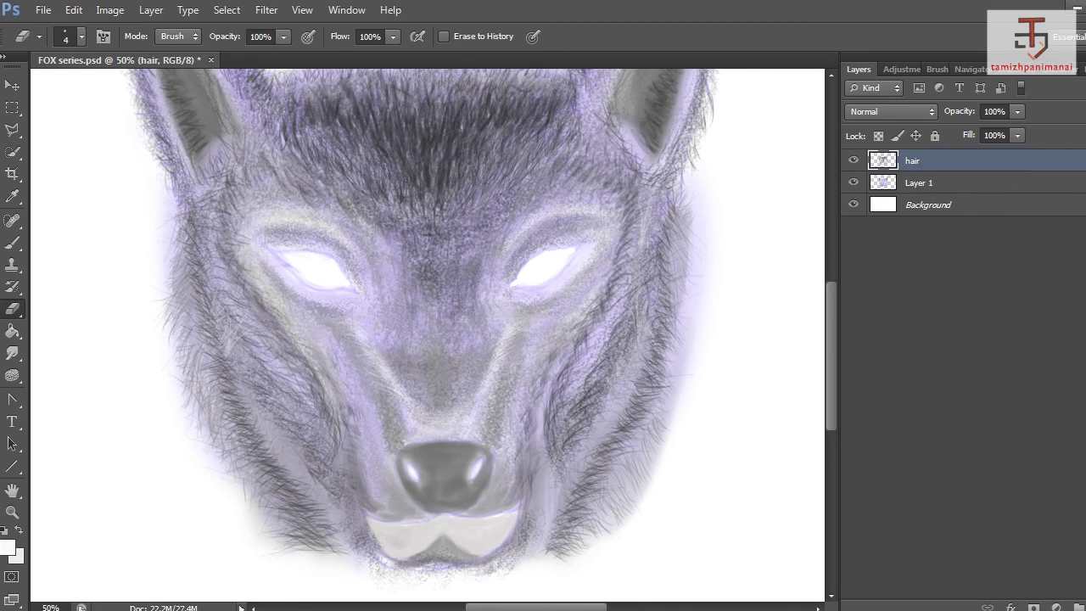
Refine the right eye's corners with a 3 px eraser, alternating between the hair layer and Layer 1.
{"action": "scroll", "coordinate": [427, 335], "scroll_direction": "up", "scroll_amount": 4}
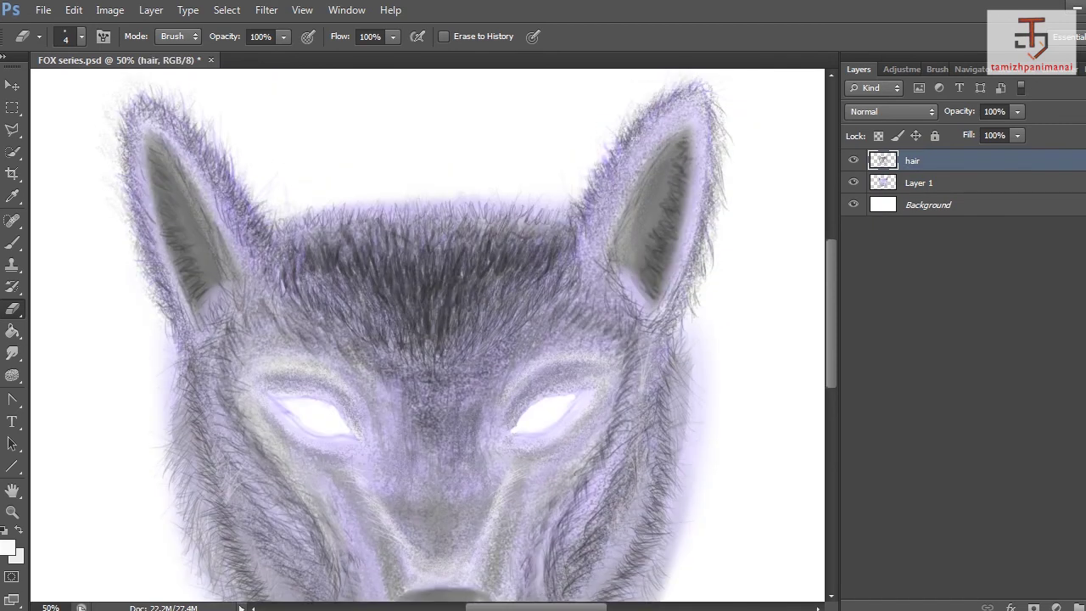
{"action": "scroll", "coordinate": [427, 335], "scroll_direction": "down", "scroll_amount": 1}
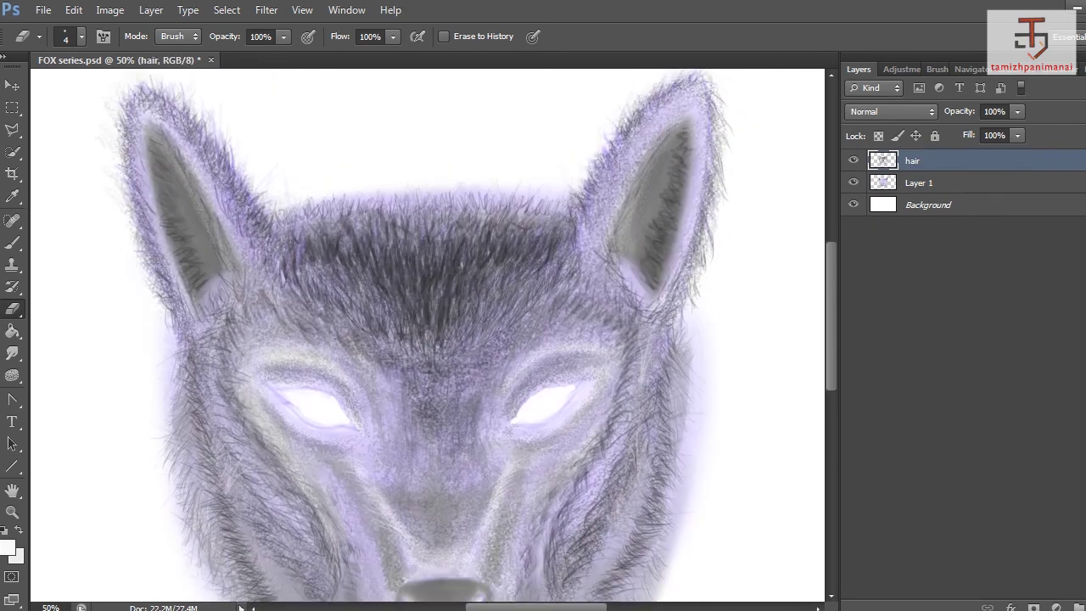
{"action": "scroll", "coordinate": [427, 335], "scroll_direction": "down", "scroll_amount": 5}
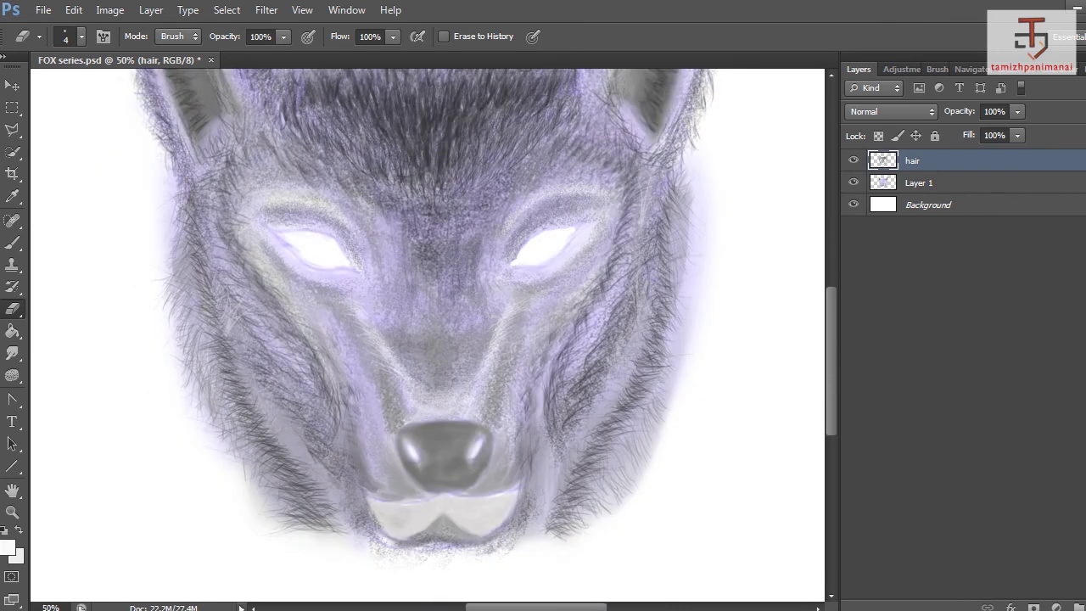
{"action": "key", "text": "ctrl+plus"}
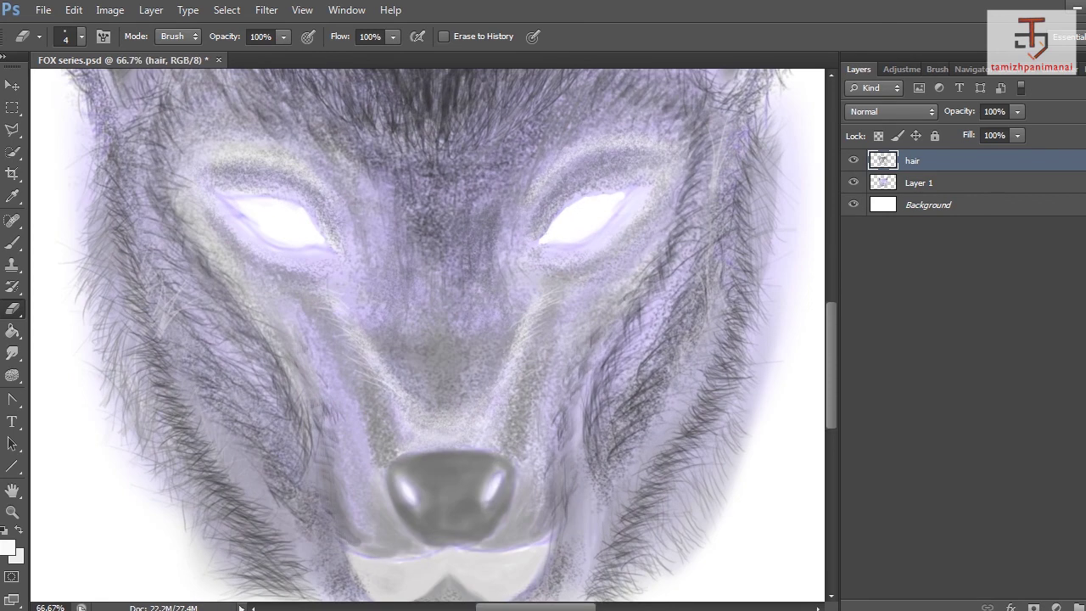
{"action": "right_click", "coordinate": [595, 231]}
{"action": "double_click", "coordinate": [746, 252]}
{"action": "type", "text": "3"}
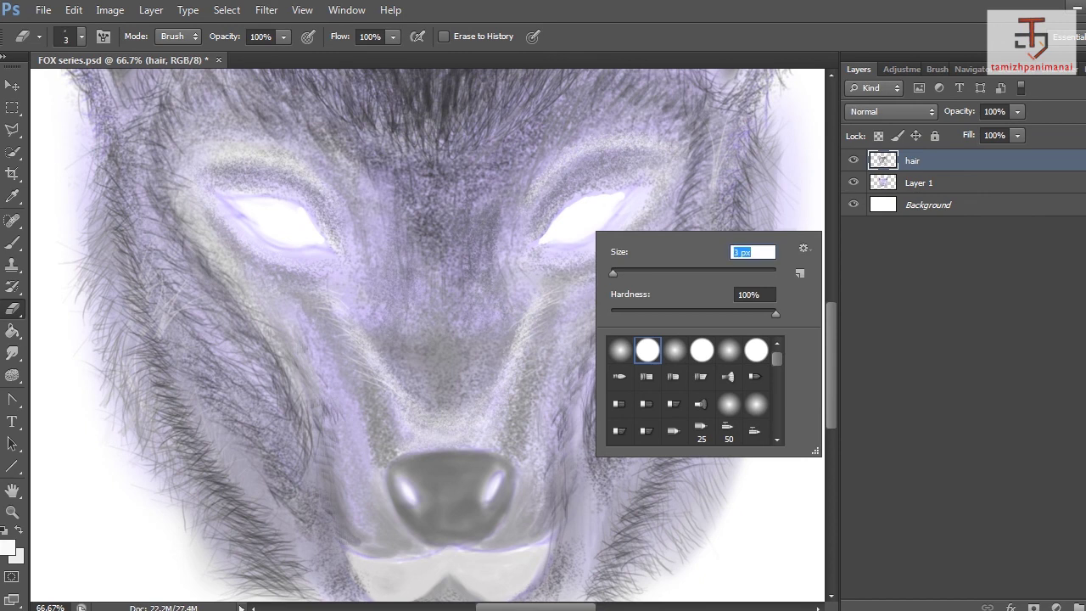
{"action": "key", "text": "Return"}
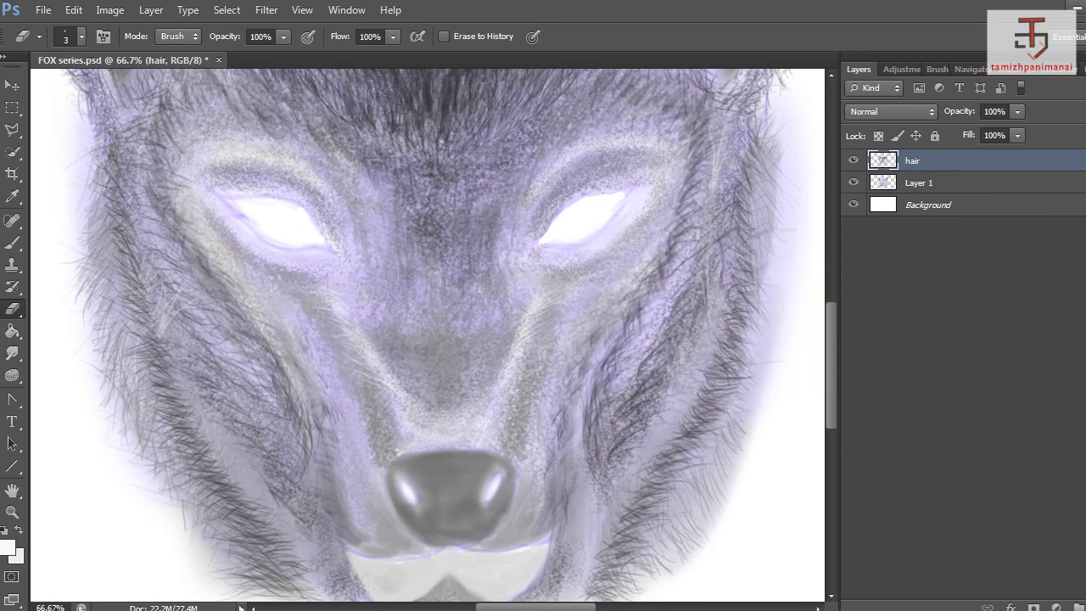
{"action": "left_click", "coordinate": [942, 182]}
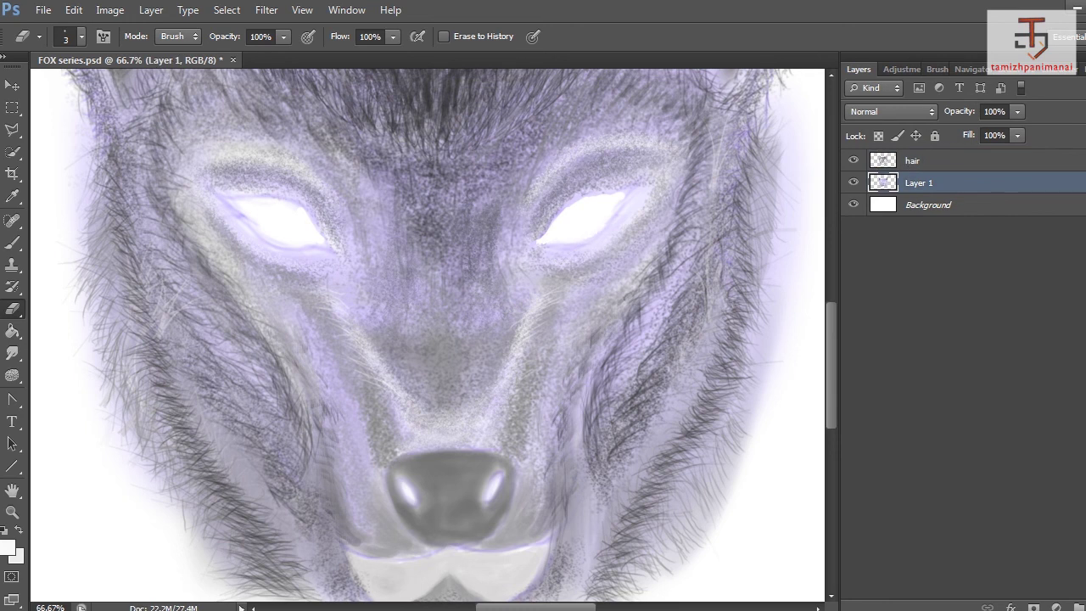
{"action": "left_click", "coordinate": [941, 160]}
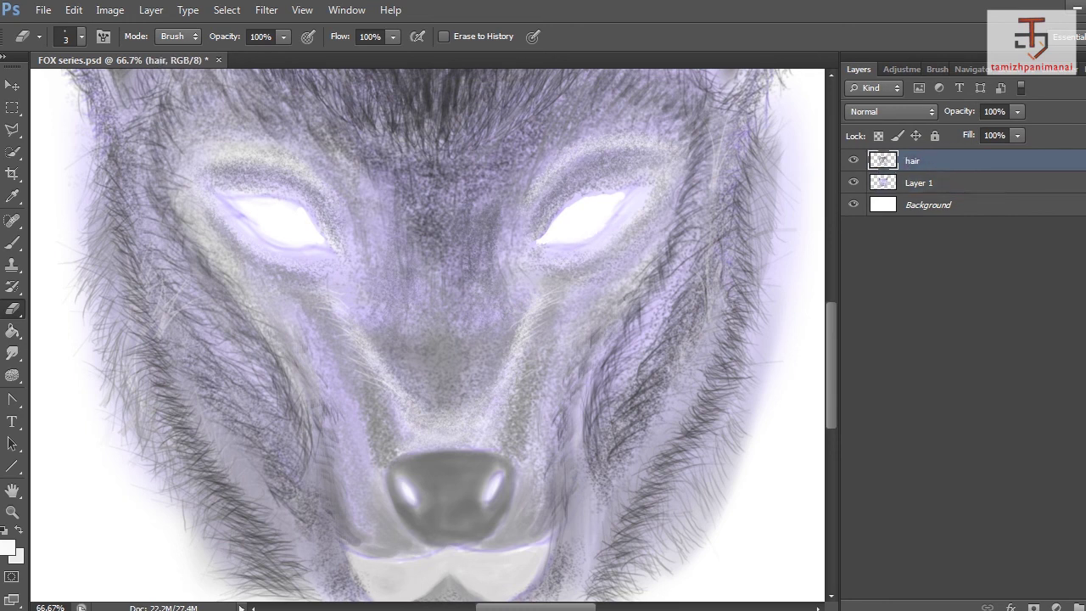
{"action": "left_click", "coordinate": [942, 182]}
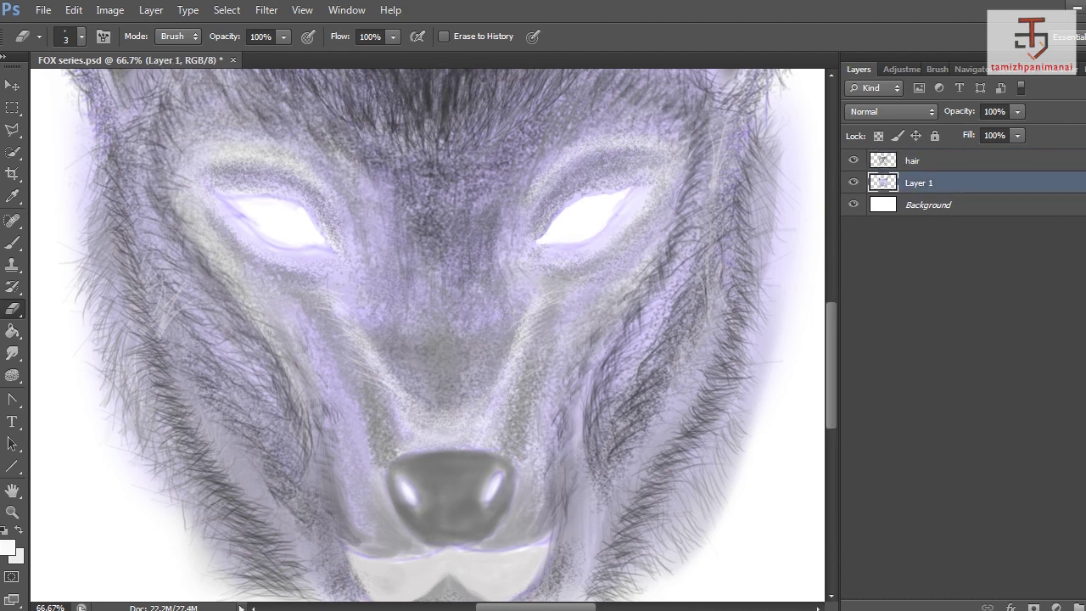
Touch up the eye edges with a 4 px eraser on the hair layer and Layer 1, and save the file.
{"action": "left_click", "coordinate": [941, 161]}
{"action": "left_click", "coordinate": [941, 182]}
{"action": "left_click", "coordinate": [942, 161]}
{"action": "right_click", "coordinate": [584, 221]}
{"action": "type", "text": "4"}
{"action": "key", "text": "Return"}
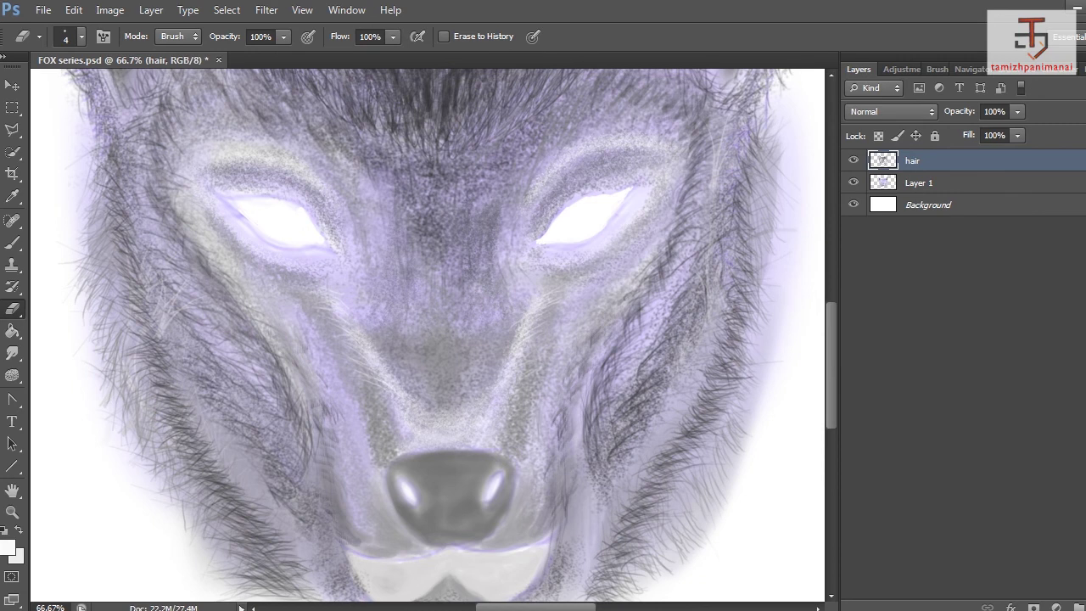
{"action": "key", "text": "alt+bracketleft"}
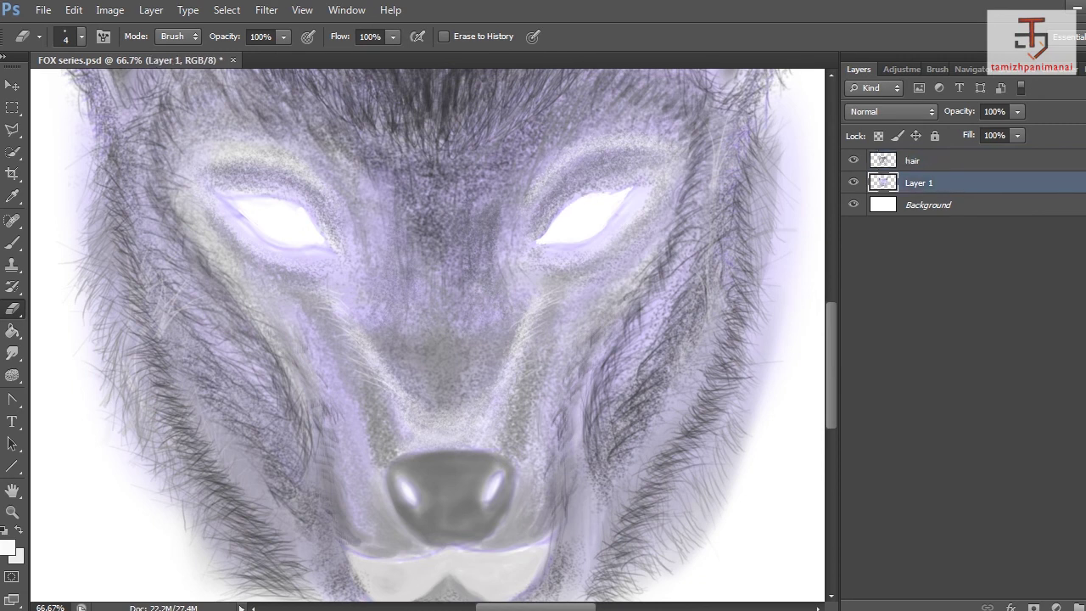
{"action": "key", "text": "b"}
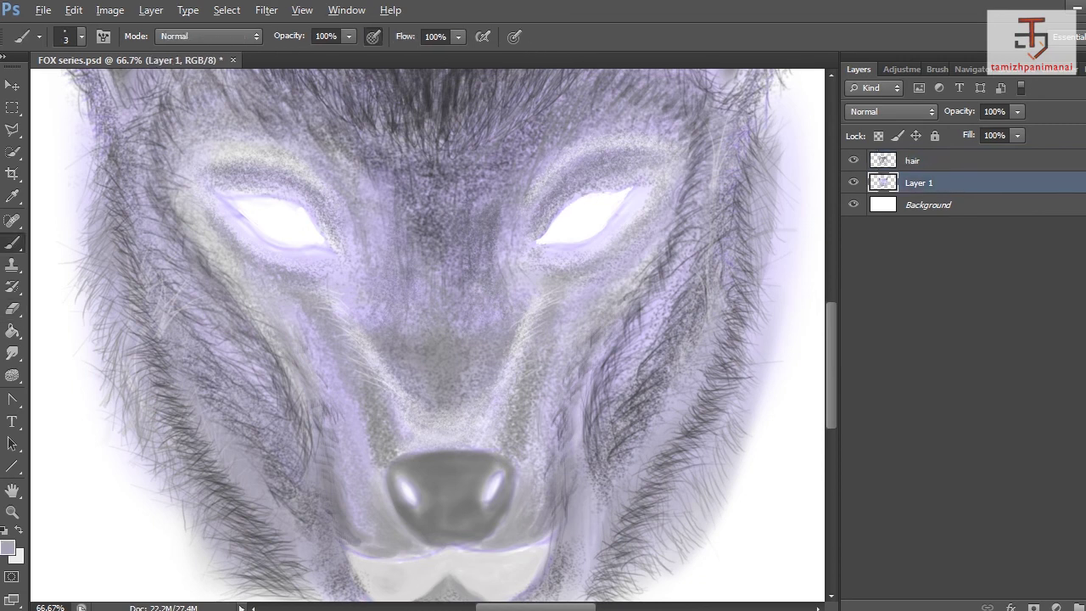
{"action": "key", "text": "e"}
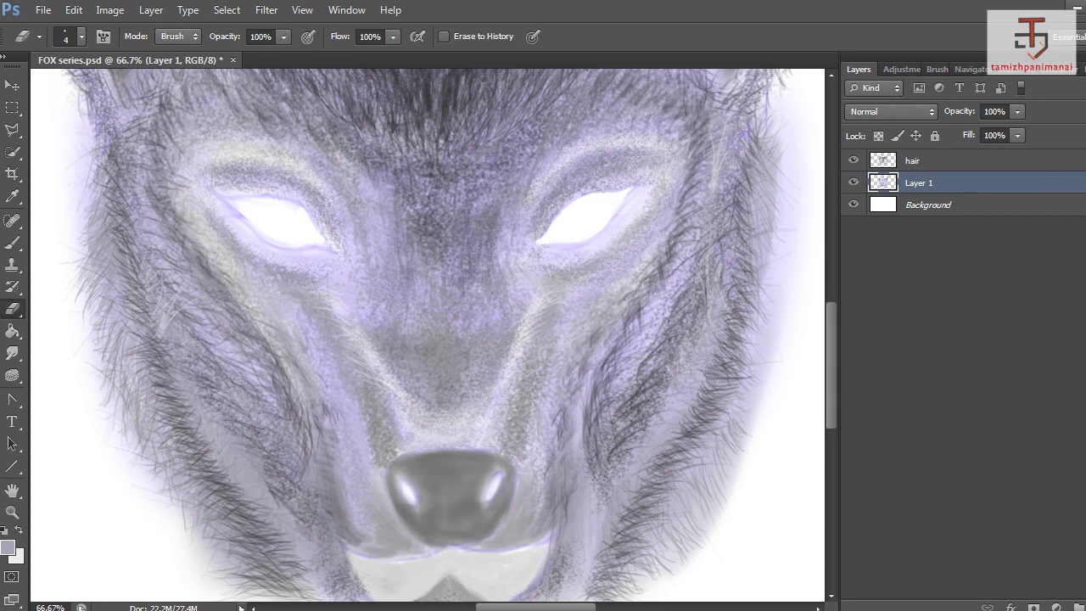
{"action": "key", "text": "ctrl+s"}
Paint near-white 3 px hair strokes along the right ridge of the nose bridge on the hair layer.
{"action": "key", "text": "alt+bracketright"}
{"action": "key", "text": "b"}
{"action": "left_click", "coordinate": [7, 547]}
{"action": "left_click", "coordinate": [527, 318]}
{"action": "key", "text": "Return"}
{"action": "left_click_drag", "start_coordinate": [537, 313], "coordinate": [553, 316]}
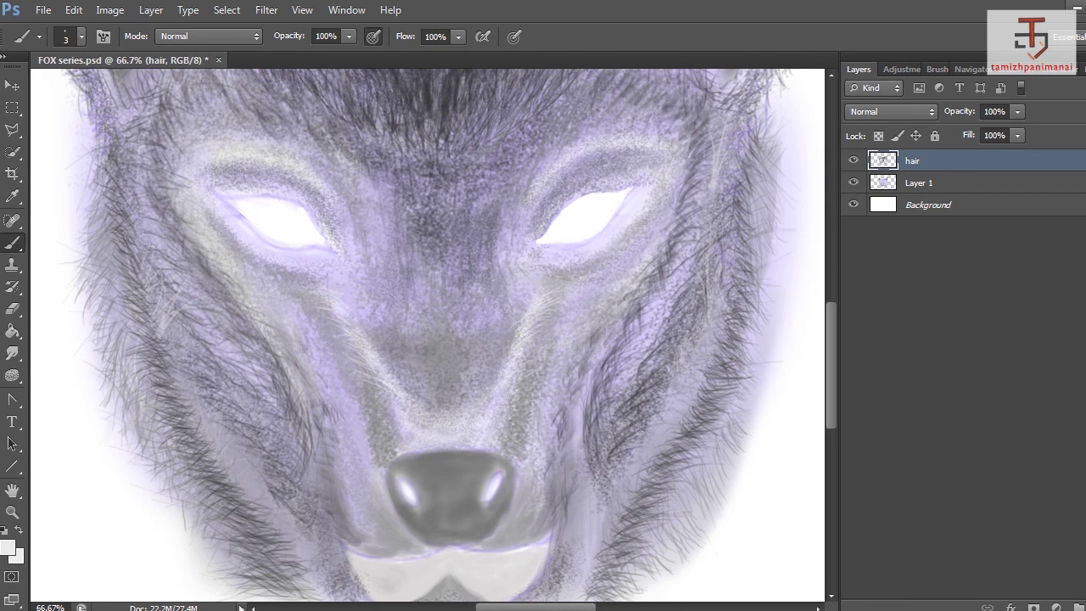
{"action": "left_click_drag", "start_coordinate": [489, 375], "coordinate": [545, 295]}
Sample light tones from the ridge and the right eye, and add brighter hairs below that eye's inner corner.
{"action": "left_click", "coordinate": [491, 372], "text": "alt"}
{"action": "left_click", "coordinate": [538, 310], "text": "alt"}
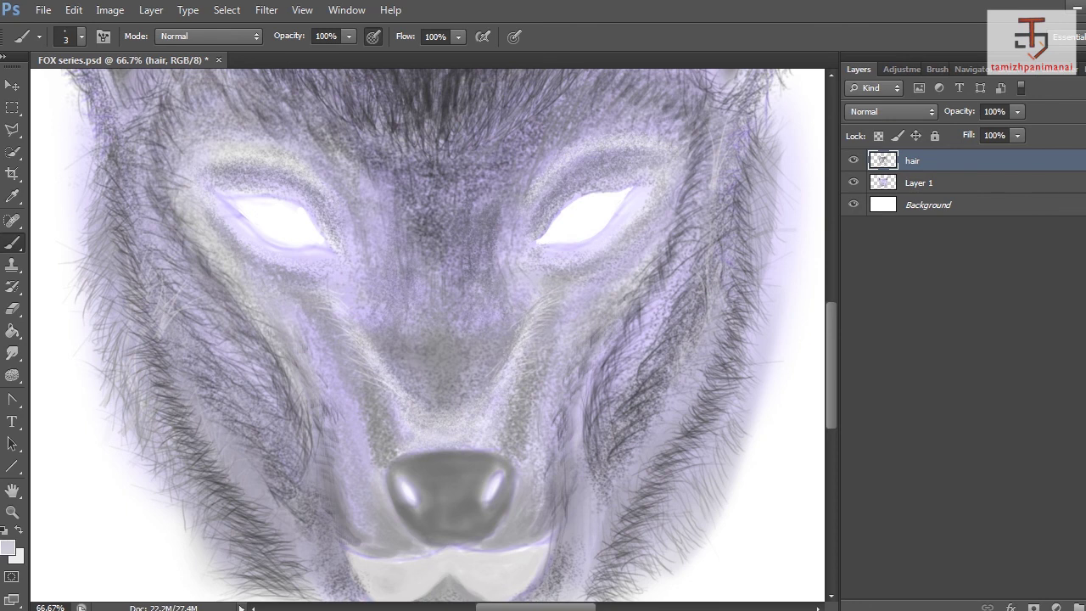
{"action": "left_click", "coordinate": [585, 220], "text": "alt"}
{"action": "left_click_drag", "start_coordinate": [533, 329], "coordinate": [564, 291]}
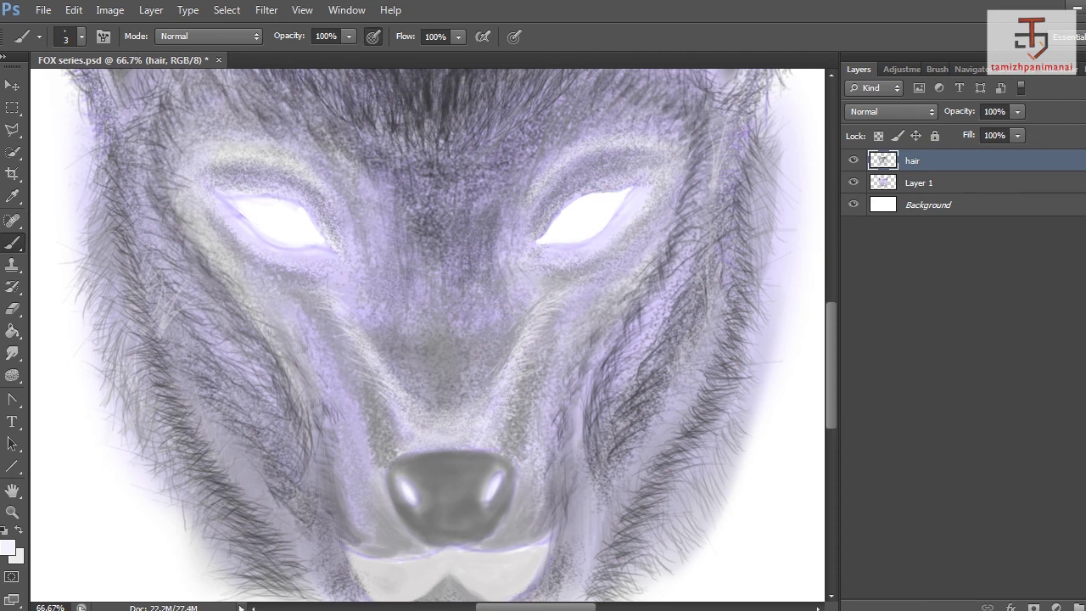
Paint short dark hair strokes down the middle of the muzzle just above the nose.
{"action": "key", "text": "d"}
{"action": "mouse_move", "coordinate": [447, 377]}
{"action": "left_mouse_down"}
{"action": "mouse_move", "coordinate": [448, 357]}
{"action": "mouse_move", "coordinate": [425, 374]}
{"action": "mouse_move", "coordinate": [472, 364]}
{"action": "mouse_move", "coordinate": [423, 394]}
{"action": "left_mouse_up"}
{"action": "mouse_move", "coordinate": [463, 381]}
{"action": "left_mouse_down"}
{"action": "mouse_move", "coordinate": [430, 403]}
{"action": "mouse_move", "coordinate": [443, 404]}
{"action": "left_mouse_up"}
{"action": "left_click_drag", "start_coordinate": [461, 396], "coordinate": [445, 423]}
{"action": "left_click_drag", "start_coordinate": [451, 415], "coordinate": [443, 440]}
{"action": "left_click_drag", "start_coordinate": [456, 431], "coordinate": [439, 442]}
{"action": "left_click_drag", "start_coordinate": [456, 435], "coordinate": [442, 445]}
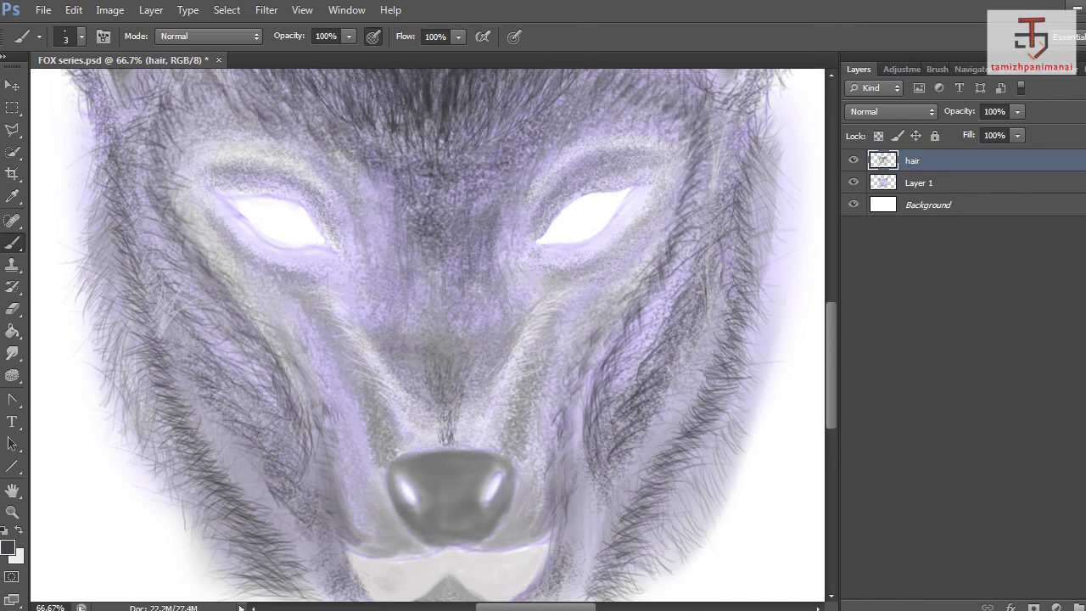
{"action": "left_click_drag", "start_coordinate": [471, 337], "coordinate": [471, 356]}
Add short dark hairs at the centre and right of the area between the brows.
{"action": "left_click_drag", "start_coordinate": [454, 184], "coordinate": [451, 201]}
{"action": "scroll", "coordinate": [427, 335], "scroll_direction": "up", "scroll_amount": 4}
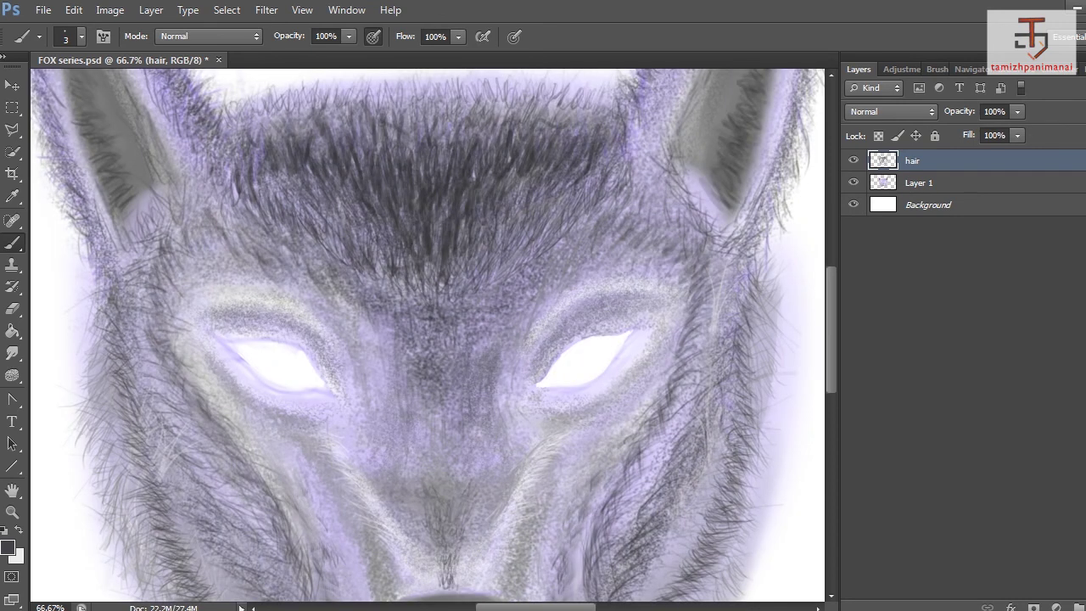
{"action": "left_click_drag", "start_coordinate": [481, 337], "coordinate": [479, 359]}
{"action": "left_click_drag", "start_coordinate": [473, 347], "coordinate": [470, 369]}
{"action": "left_click_drag", "start_coordinate": [482, 313], "coordinate": [480, 338]}
{"action": "left_click_drag", "start_coordinate": [483, 298], "coordinate": [478, 349]}
{"action": "left_click_drag", "start_coordinate": [478, 323], "coordinate": [475, 339]}
{"action": "mouse_move", "coordinate": [487, 289]}
{"action": "left_mouse_down"}
{"action": "mouse_move", "coordinate": [481, 304]}
{"action": "mouse_move", "coordinate": [464, 304]}
{"action": "left_mouse_up"}
{"action": "left_click_drag", "start_coordinate": [455, 274], "coordinate": [439, 302]}
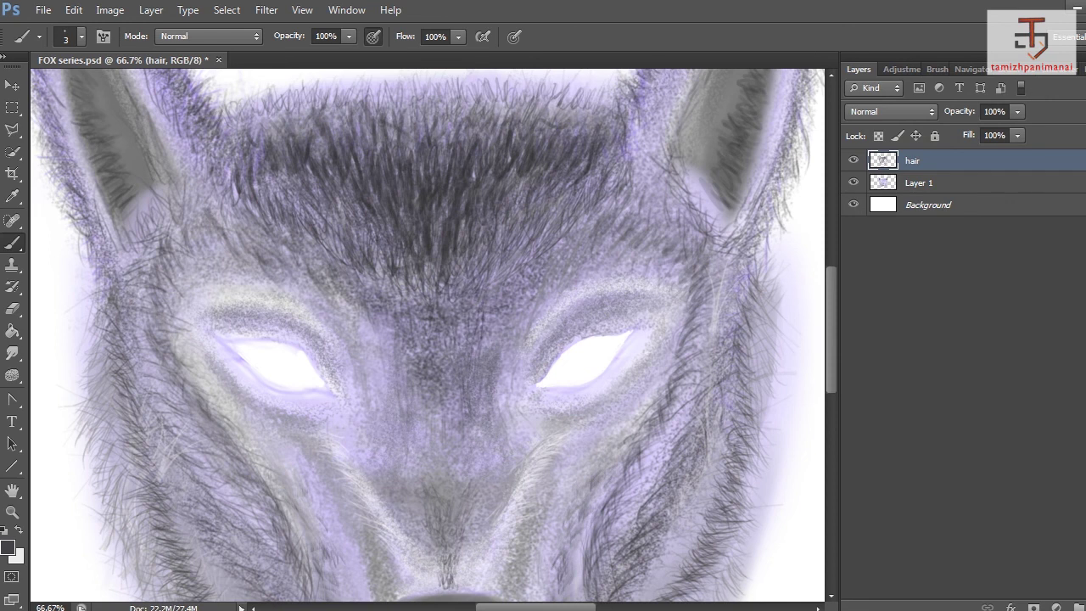
Paint dark hair strokes down the left half of the area between the eyes.
{"action": "left_click_drag", "start_coordinate": [381, 261], "coordinate": [377, 277]}
{"action": "left_click_drag", "start_coordinate": [454, 327], "coordinate": [418, 400]}
{"action": "left_click_drag", "start_coordinate": [418, 301], "coordinate": [414, 320]}
{"action": "mouse_move", "coordinate": [414, 300]}
{"action": "left_mouse_down"}
{"action": "mouse_move", "coordinate": [411, 318]}
{"action": "mouse_move", "coordinate": [392, 311]}
{"action": "left_mouse_up"}
{"action": "mouse_move", "coordinate": [401, 285]}
{"action": "left_mouse_down"}
{"action": "mouse_move", "coordinate": [396, 299]}
{"action": "mouse_move", "coordinate": [366, 289]}
{"action": "mouse_move", "coordinate": [401, 291]}
{"action": "left_mouse_up"}
{"action": "left_click_drag", "start_coordinate": [410, 286], "coordinate": [408, 301]}
{"action": "left_click_drag", "start_coordinate": [432, 387], "coordinate": [424, 423]}
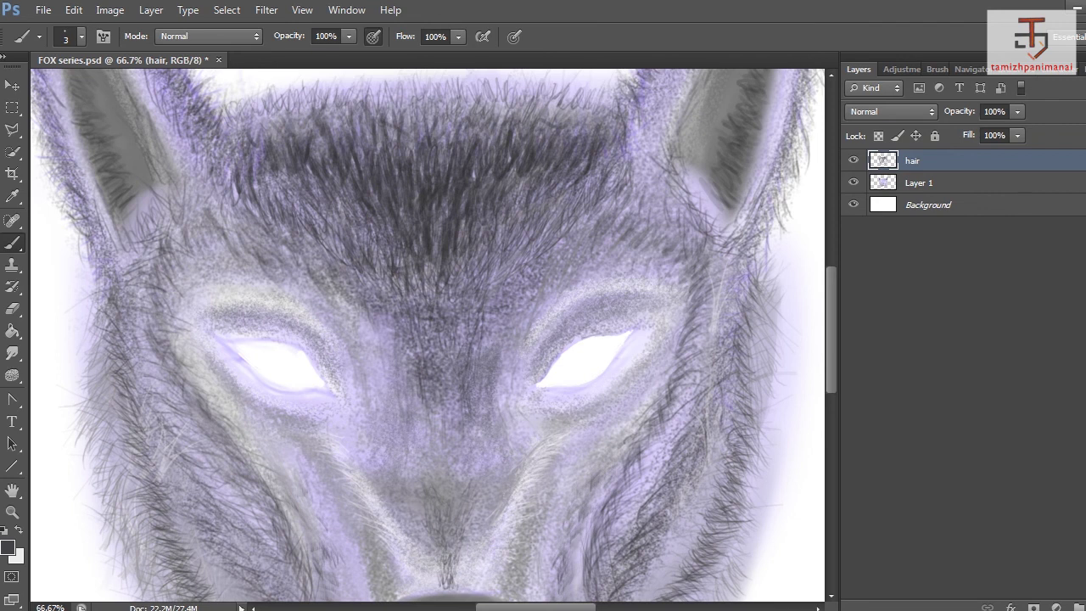
Extend the dark hairs from the inner brows up the left forehead and down between the eyes.
{"action": "left_click_drag", "start_coordinate": [501, 275], "coordinate": [490, 293]}
{"action": "left_click_drag", "start_coordinate": [413, 333], "coordinate": [406, 347]}
{"action": "mouse_move", "coordinate": [406, 307]}
{"action": "left_mouse_down"}
{"action": "mouse_move", "coordinate": [394, 325]}
{"action": "mouse_move", "coordinate": [401, 360]}
{"action": "left_mouse_up"}
{"action": "left_click_drag", "start_coordinate": [502, 288], "coordinate": [464, 352]}
{"action": "mouse_move", "coordinate": [475, 395]}
{"action": "left_mouse_down"}
{"action": "mouse_move", "coordinate": [471, 413]}
{"action": "mouse_move", "coordinate": [461, 411]}
{"action": "left_mouse_up"}
{"action": "left_click_drag", "start_coordinate": [391, 318], "coordinate": [397, 333]}
{"action": "left_click_drag", "start_coordinate": [397, 337], "coordinate": [403, 356]}
{"action": "left_click_drag", "start_coordinate": [361, 272], "coordinate": [375, 291]}
{"action": "left_click_drag", "start_coordinate": [371, 269], "coordinate": [390, 291]}
{"action": "left_click_drag", "start_coordinate": [362, 265], "coordinate": [371, 281]}
{"action": "left_click_drag", "start_coordinate": [354, 242], "coordinate": [363, 259]}
{"action": "left_click_drag", "start_coordinate": [330, 217], "coordinate": [343, 237]}
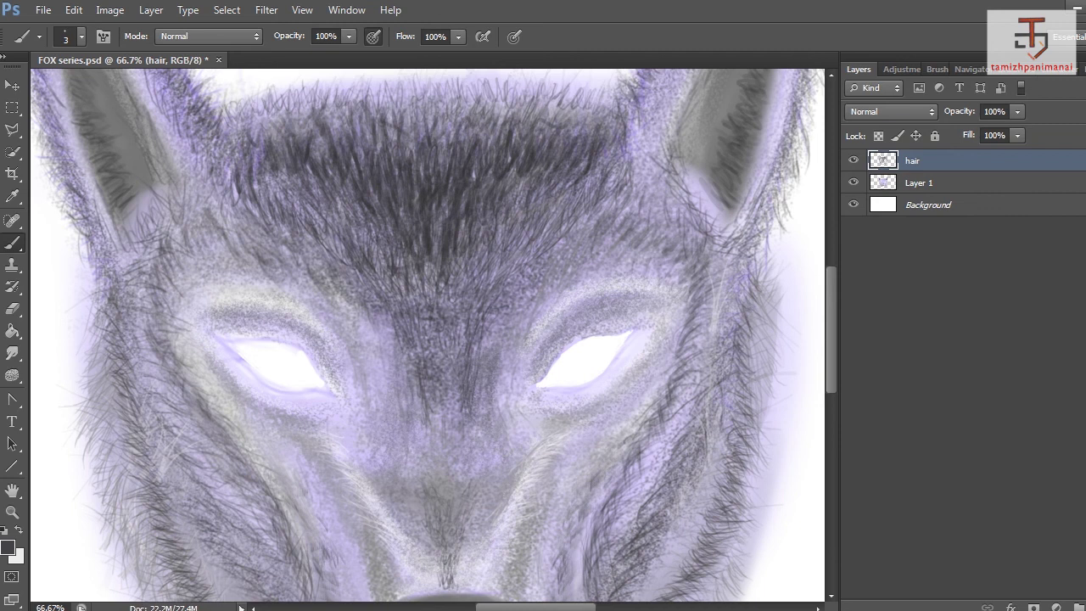
Draw dark slanted hairs across the forehead above both eyes, concentrating on the area above the right eye.
{"action": "left_click_drag", "start_coordinate": [527, 233], "coordinate": [507, 258]}
{"action": "left_click_drag", "start_coordinate": [555, 221], "coordinate": [535, 244]}
{"action": "left_click_drag", "start_coordinate": [571, 221], "coordinate": [515, 264]}
{"action": "left_click_drag", "start_coordinate": [310, 252], "coordinate": [323, 270]}
{"action": "mouse_move", "coordinate": [296, 245]}
{"action": "left_mouse_down"}
{"action": "mouse_move", "coordinate": [318, 269]}
{"action": "mouse_move", "coordinate": [298, 261]}
{"action": "left_mouse_up"}
{"action": "mouse_move", "coordinate": [263, 239]}
{"action": "left_mouse_down"}
{"action": "mouse_move", "coordinate": [278, 251]}
{"action": "mouse_move", "coordinate": [270, 247]}
{"action": "left_mouse_up"}
{"action": "mouse_move", "coordinate": [568, 225]}
{"action": "left_mouse_down"}
{"action": "mouse_move", "coordinate": [553, 270]}
{"action": "mouse_move", "coordinate": [519, 290]}
{"action": "left_mouse_up"}
{"action": "left_click_drag", "start_coordinate": [541, 257], "coordinate": [514, 290]}
{"action": "left_click_drag", "start_coordinate": [556, 252], "coordinate": [545, 265]}
{"action": "left_click_drag", "start_coordinate": [533, 261], "coordinate": [509, 283]}
{"action": "left_click_drag", "start_coordinate": [570, 237], "coordinate": [553, 251]}
{"action": "left_click_drag", "start_coordinate": [569, 251], "coordinate": [556, 260]}
{"action": "left_click_drag", "start_coordinate": [584, 217], "coordinate": [575, 233]}
{"action": "left_click_drag", "start_coordinate": [595, 227], "coordinate": [581, 241]}
{"action": "left_click_drag", "start_coordinate": [590, 216], "coordinate": [575, 231]}
{"action": "mouse_move", "coordinate": [597, 235]}
{"action": "left_mouse_down"}
{"action": "mouse_move", "coordinate": [585, 241]}
{"action": "mouse_move", "coordinate": [602, 237]}
{"action": "left_mouse_up"}
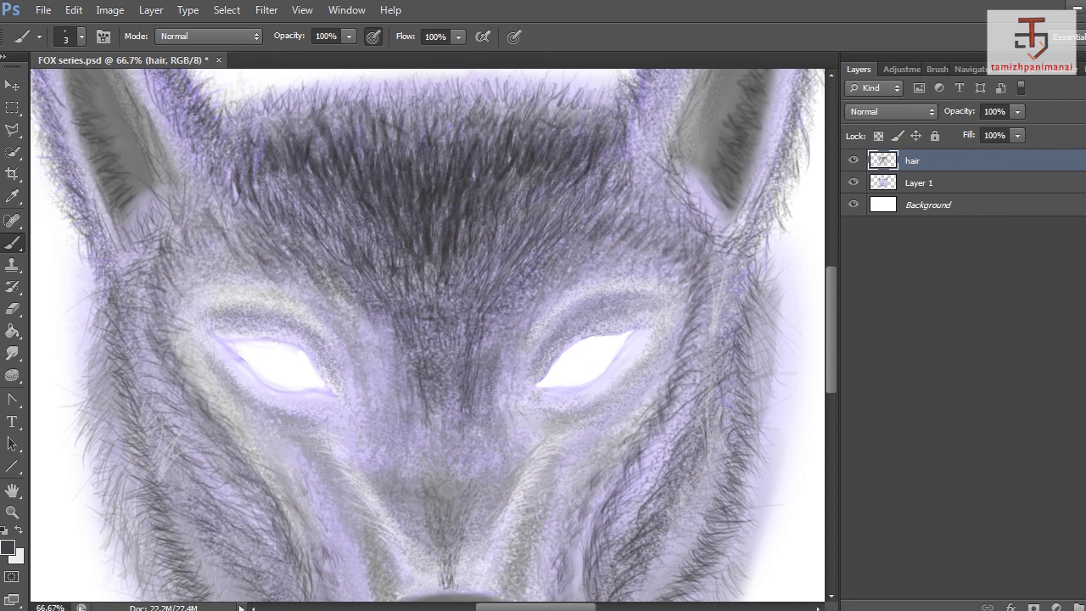
Paint dark hairs on the outer forehead near the bases of both ears.
{"action": "mouse_move", "coordinate": [224, 228]}
{"action": "left_mouse_down"}
{"action": "mouse_move", "coordinate": [171, 261]}
{"action": "mouse_move", "coordinate": [229, 251]}
{"action": "left_mouse_up"}
{"action": "left_click_drag", "start_coordinate": [223, 226], "coordinate": [207, 246]}
{"action": "mouse_move", "coordinate": [655, 230]}
{"action": "left_mouse_down"}
{"action": "mouse_move", "coordinate": [645, 253]}
{"action": "mouse_move", "coordinate": [614, 251]}
{"action": "left_mouse_up"}
{"action": "left_click_drag", "start_coordinate": [594, 237], "coordinate": [587, 251]}
{"action": "left_click_drag", "start_coordinate": [629, 197], "coordinate": [619, 218]}
{"action": "left_click_drag", "start_coordinate": [625, 200], "coordinate": [617, 217]}
{"action": "left_click_drag", "start_coordinate": [628, 156], "coordinate": [610, 178]}
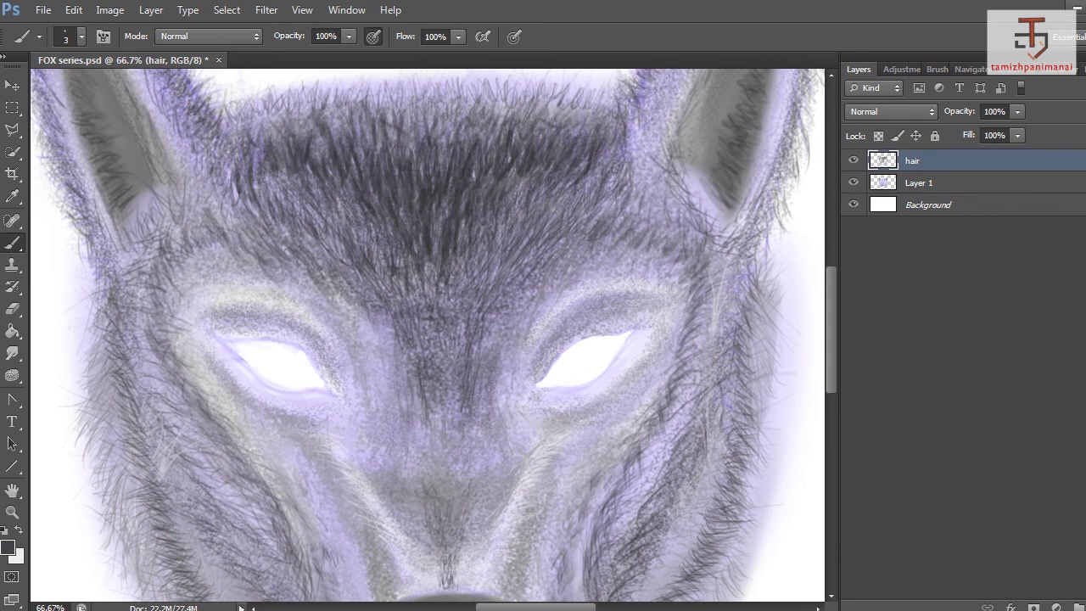
Thicken the dark hairs on the forehead and inner brows, saving the file along the way.
{"action": "left_click_drag", "start_coordinate": [523, 178], "coordinate": [514, 196]}
{"action": "left_click_drag", "start_coordinate": [514, 192], "coordinate": [507, 203]}
{"action": "left_click_drag", "start_coordinate": [422, 415], "coordinate": [414, 387]}
{"action": "key", "text": "ctrl+s"}
{"action": "left_click_drag", "start_coordinate": [382, 318], "coordinate": [370, 293]}
{"action": "left_click_drag", "start_coordinate": [387, 300], "coordinate": [364, 282]}
{"action": "left_click_drag", "start_coordinate": [345, 255], "coordinate": [335, 235]}
{"action": "mouse_move", "coordinate": [332, 247]}
{"action": "left_mouse_down"}
{"action": "mouse_move", "coordinate": [309, 206]}
{"action": "mouse_move", "coordinate": [320, 206]}
{"action": "left_mouse_up"}
{"action": "left_click_drag", "start_coordinate": [493, 298], "coordinate": [507, 265]}
{"action": "left_click_drag", "start_coordinate": [490, 282], "coordinate": [498, 259]}
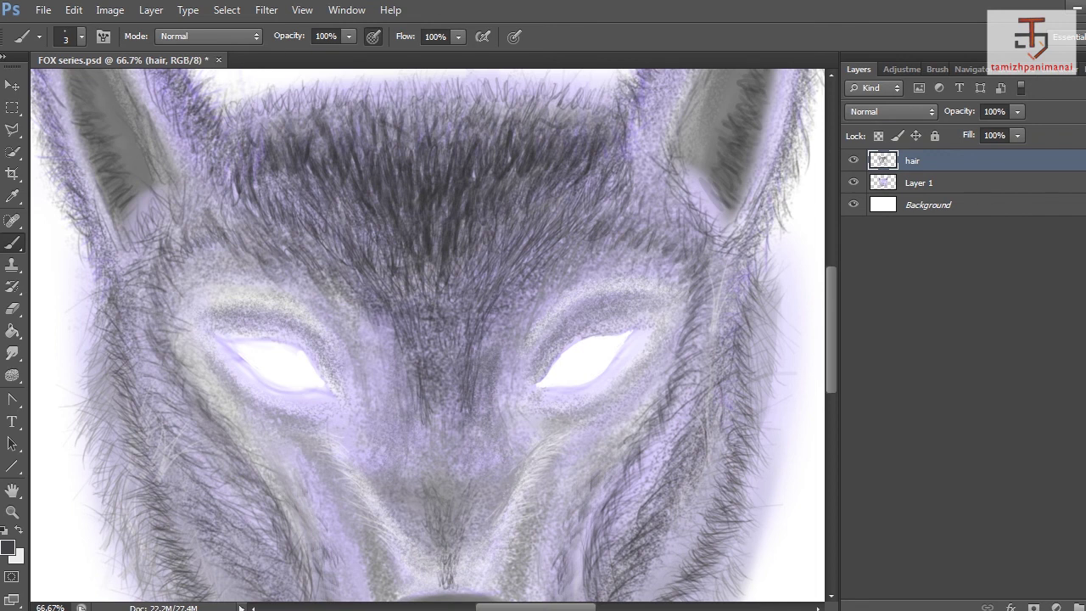
Add dark vertical hairs on the upper nose bridge between the inner eye corners.
{"action": "left_click_drag", "start_coordinate": [464, 427], "coordinate": [463, 448]}
{"action": "mouse_move", "coordinate": [471, 400]}
{"action": "left_mouse_down"}
{"action": "mouse_move", "coordinate": [466, 424]}
{"action": "mouse_move", "coordinate": [418, 434]}
{"action": "left_mouse_up"}
{"action": "left_click_drag", "start_coordinate": [425, 394], "coordinate": [415, 438]}
{"action": "left_click_drag", "start_coordinate": [408, 346], "coordinate": [404, 360]}
{"action": "left_click_drag", "start_coordinate": [424, 419], "coordinate": [416, 437]}
{"action": "left_click_drag", "start_coordinate": [433, 421], "coordinate": [428, 436]}
{"action": "scroll", "coordinate": [427, 335], "scroll_direction": "up", "scroll_amount": 1}
{"action": "scroll", "coordinate": [427, 335], "scroll_direction": "down", "scroll_amount": 4}
{"action": "scroll", "coordinate": [427, 335], "scroll_direction": "up", "scroll_amount": 1}
{"action": "scroll", "coordinate": [428, 335], "scroll_direction": "down", "scroll_amount": 2}
{"action": "scroll", "coordinate": [427, 335], "scroll_direction": "up", "scroll_amount": 2}
Darken the centre of the forehead and the inner right brow with fine hair strokes.
{"action": "left_click_drag", "start_coordinate": [491, 261], "coordinate": [484, 278]}
{"action": "left_click_drag", "start_coordinate": [464, 257], "coordinate": [460, 285]}
{"action": "scroll", "coordinate": [428, 335], "scroll_direction": "up", "scroll_amount": 3}
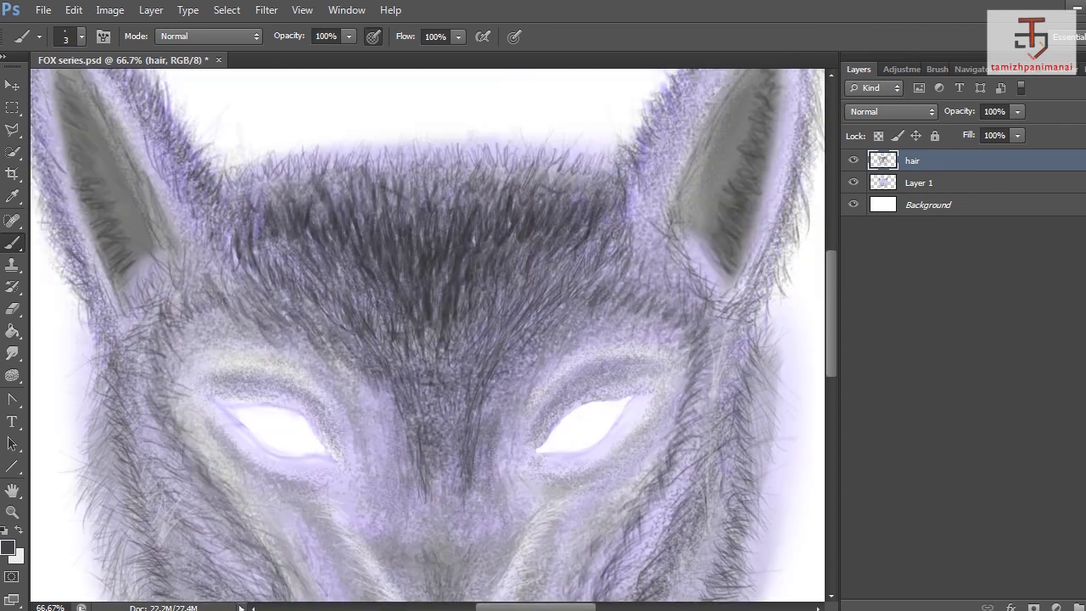
{"action": "left_click_drag", "start_coordinate": [498, 315], "coordinate": [482, 356]}
{"action": "mouse_move", "coordinate": [501, 325]}
{"action": "left_mouse_down"}
{"action": "mouse_move", "coordinate": [489, 354]}
{"action": "mouse_move", "coordinate": [492, 346]}
{"action": "left_mouse_up"}
{"action": "left_click_drag", "start_coordinate": [531, 285], "coordinate": [507, 336]}
{"action": "mouse_move", "coordinate": [533, 295]}
{"action": "left_mouse_down"}
{"action": "mouse_move", "coordinate": [504, 336]}
{"action": "mouse_move", "coordinate": [508, 305]}
{"action": "left_mouse_up"}
Paint dark hairs sweeping from the left forehead into the brow centre, with a few more above the right eye.
{"action": "left_click_drag", "start_coordinate": [381, 331], "coordinate": [394, 369]}
{"action": "left_click_drag", "start_coordinate": [384, 328], "coordinate": [416, 430]}
{"action": "left_click_drag", "start_coordinate": [369, 313], "coordinate": [389, 355]}
{"action": "left_click_drag", "start_coordinate": [350, 291], "coordinate": [367, 321]}
{"action": "left_click_drag", "start_coordinate": [368, 332], "coordinate": [379, 349]}
{"action": "left_click_drag", "start_coordinate": [356, 276], "coordinate": [332, 312]}
{"action": "left_click_drag", "start_coordinate": [580, 276], "coordinate": [553, 298]}
{"action": "left_click_drag", "start_coordinate": [529, 321], "coordinate": [519, 334]}
{"action": "left_click_drag", "start_coordinate": [378, 339], "coordinate": [368, 357]}
{"action": "left_click_drag", "start_coordinate": [345, 266], "coordinate": [337, 291]}
{"action": "left_click_drag", "start_coordinate": [347, 284], "coordinate": [325, 319]}
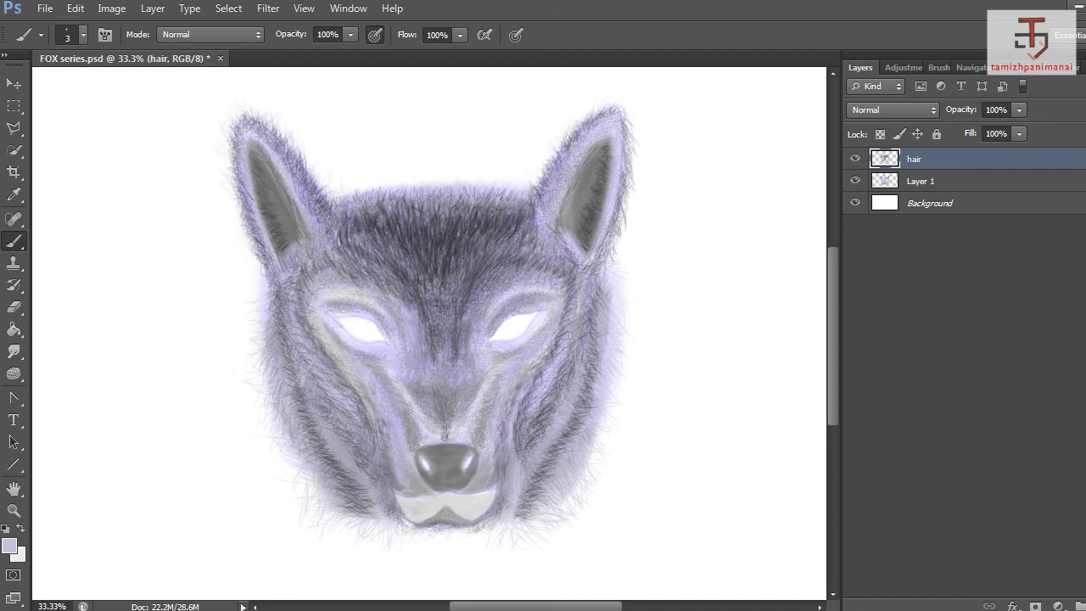
Warp the hair layer to push both cheeks slightly outward, and apply the transformation.
{"action": "scroll", "coordinate": [429, 333], "scroll_direction": "up", "scroll_amount": 1}
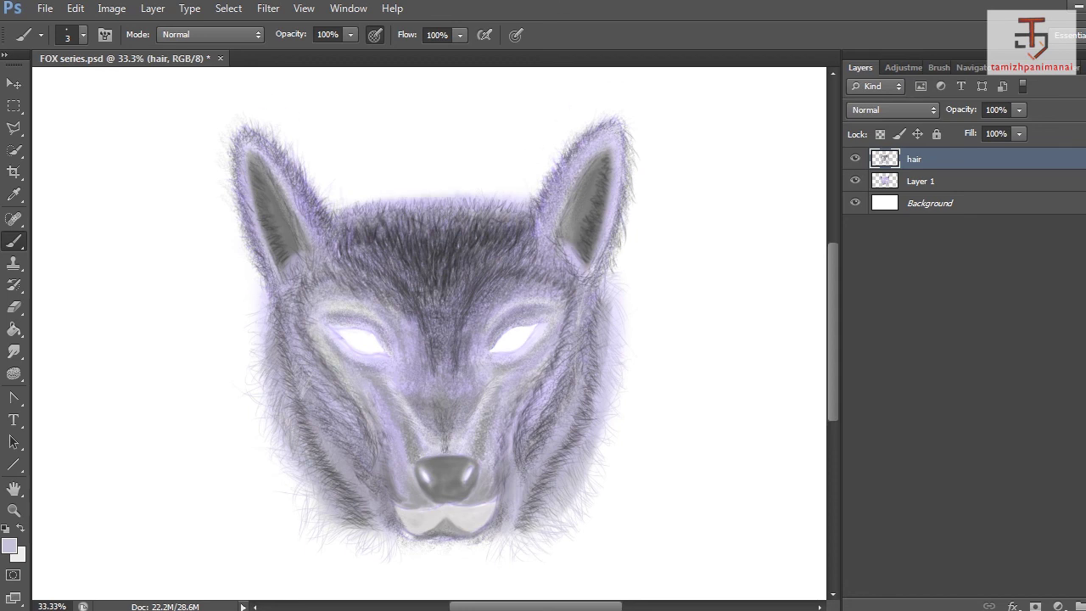
{"action": "key", "text": "ctrl+t"}
{"action": "left_click", "coordinate": [799, 33]}
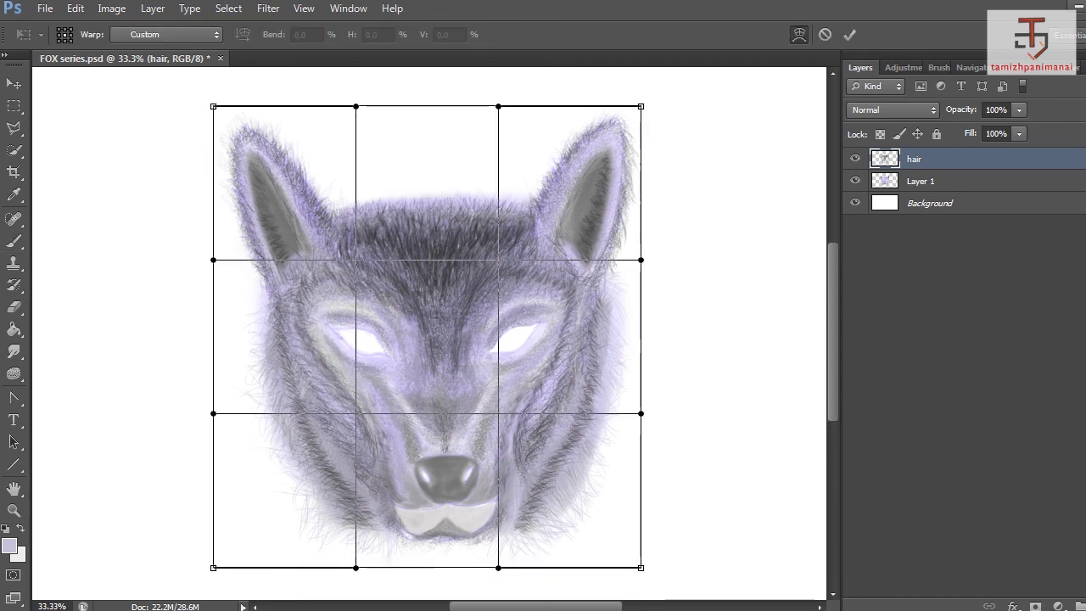
{"action": "left_click_drag", "start_coordinate": [360, 462], "coordinate": [348, 462]}
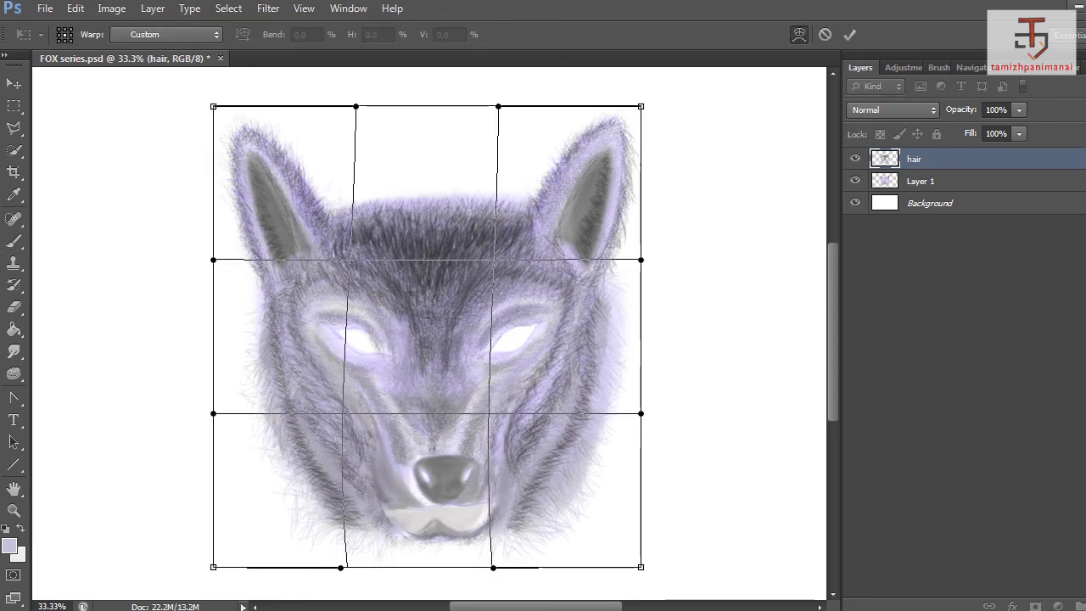
{"action": "left_click_drag", "start_coordinate": [551, 479], "coordinate": [564, 478]}
{"action": "left_click_drag", "start_coordinate": [356, 471], "coordinate": [352, 469]}
{"action": "left_click_drag", "start_coordinate": [528, 424], "coordinate": [536, 424]}
{"action": "left_click", "coordinate": [849, 34]}
Warp Layer 1 to widen the lower face and stretch the muzzle downward, and apply the transformation.
{"action": "left_click", "coordinate": [920, 181]}
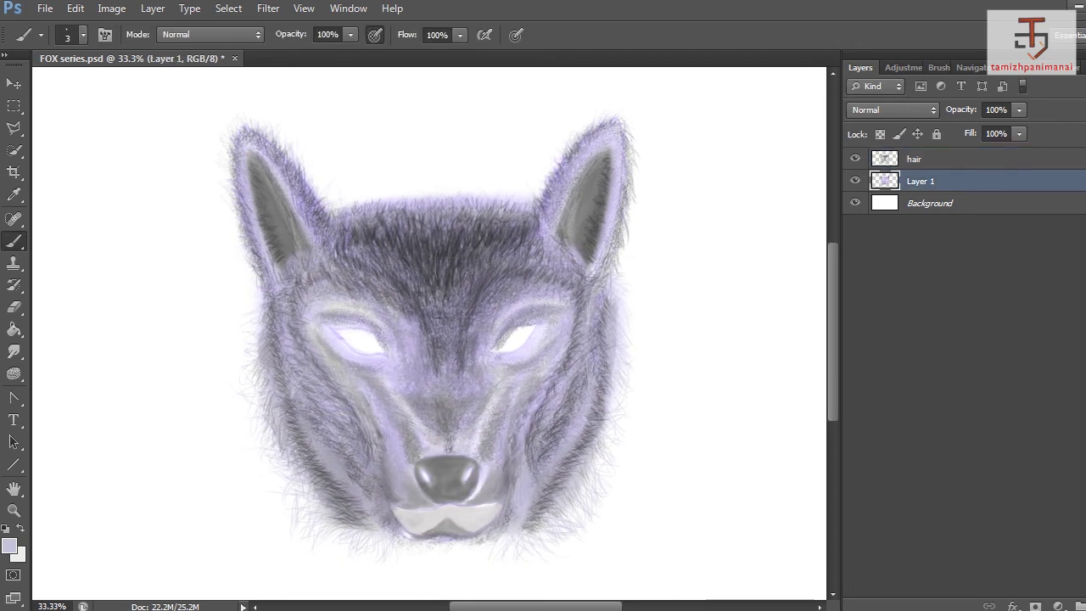
{"action": "key", "text": "ctrl+t"}
{"action": "left_click", "coordinate": [799, 35]}
{"action": "left_click_drag", "start_coordinate": [363, 472], "coordinate": [354, 470]}
{"action": "left_click_drag", "start_coordinate": [507, 451], "coordinate": [523, 451]}
{"action": "left_click_drag", "start_coordinate": [404, 429], "coordinate": [399, 430]}
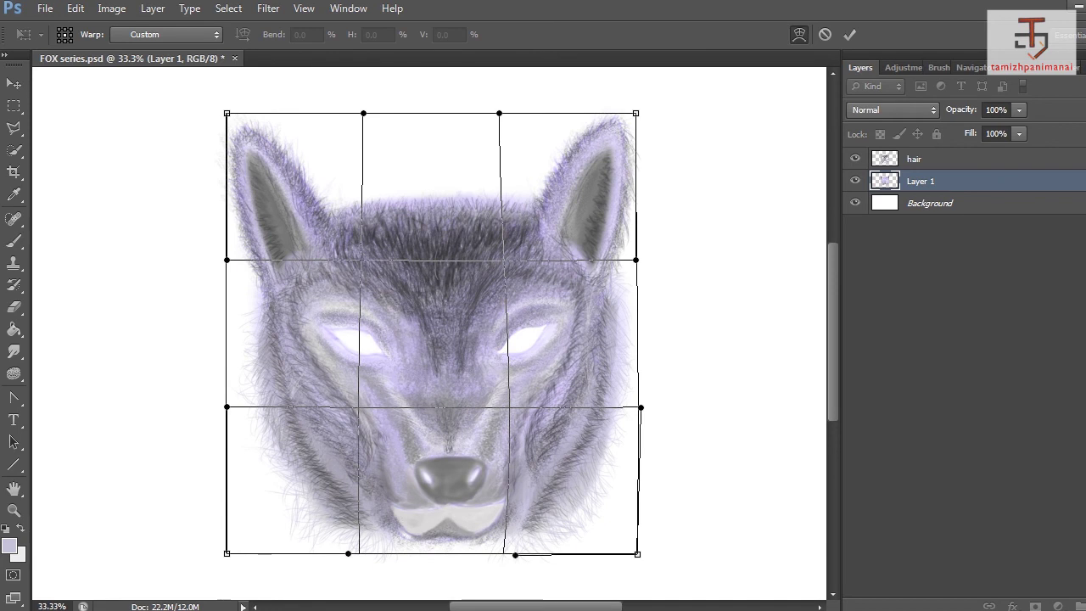
{"action": "left_click_drag", "start_coordinate": [449, 474], "coordinate": [479, 469]}
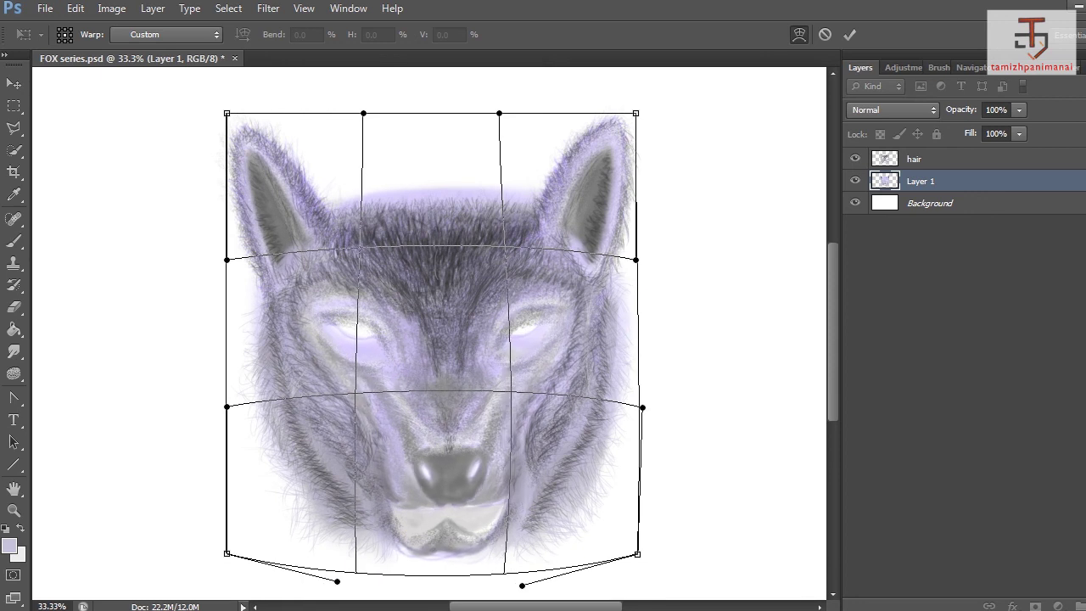
{"action": "key", "text": "Return"}
Warp Layer 1 again to reshape the muzzle and chin, and return to the Brush tool.
{"action": "key", "text": "ctrl+t"}
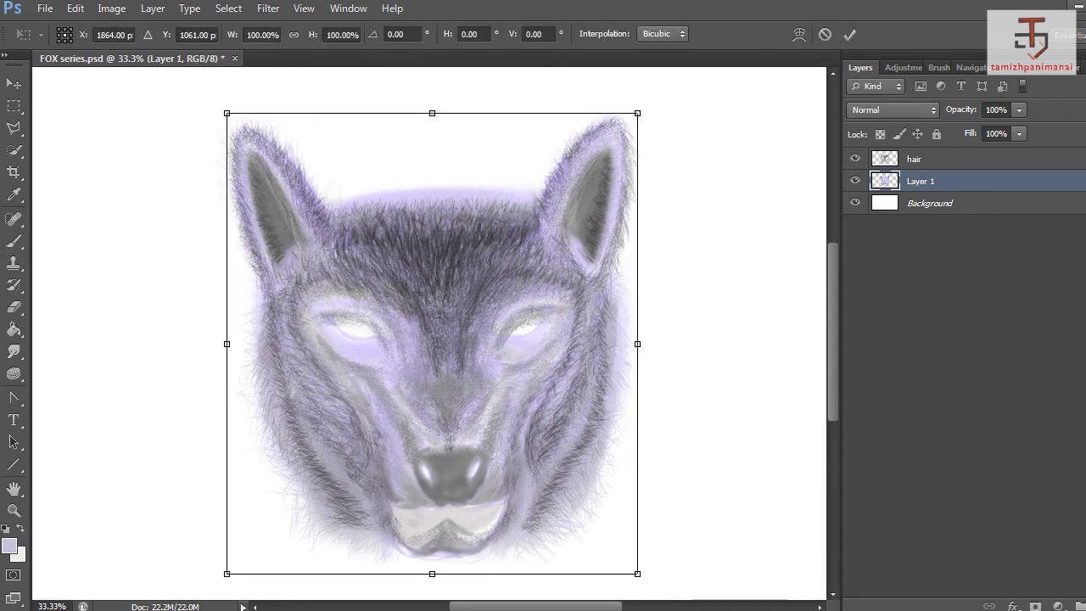
{"action": "left_click", "coordinate": [799, 34]}
{"action": "left_click_drag", "start_coordinate": [467, 543], "coordinate": [471, 539]}
{"action": "left_click_drag", "start_coordinate": [434, 570], "coordinate": [442, 573]}
{"action": "key", "text": "b"}
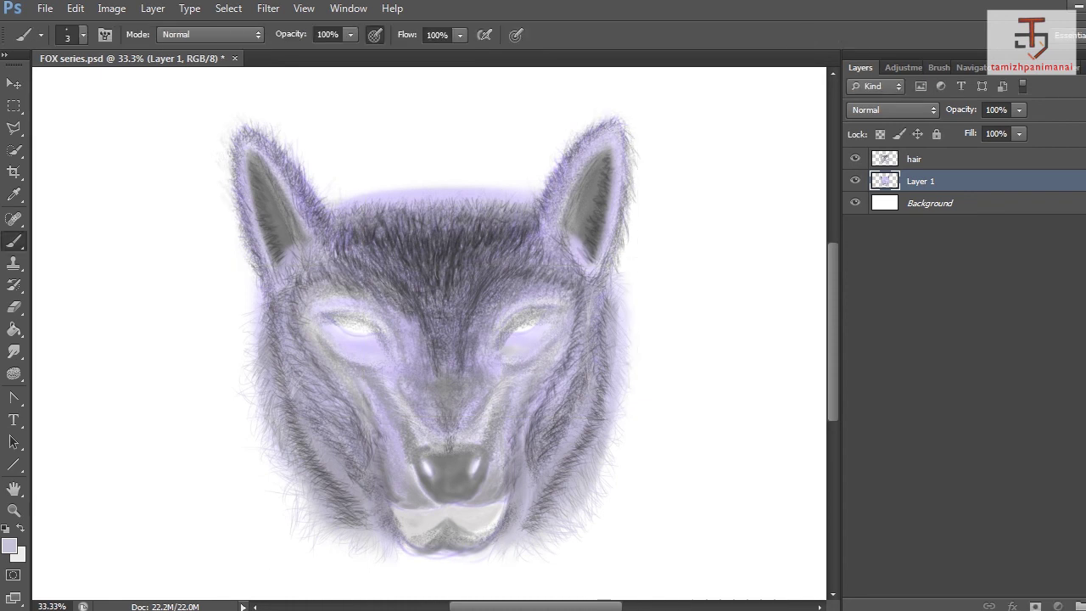
Compare the warped base with the hair layer hidden and shown.
{"action": "left_click", "coordinate": [924, 159]}
{"action": "left_click", "coordinate": [855, 158]}
{"action": "left_click", "coordinate": [855, 158]}
{"action": "left_click", "coordinate": [854, 159]}
{"action": "left_click", "coordinate": [855, 158]}
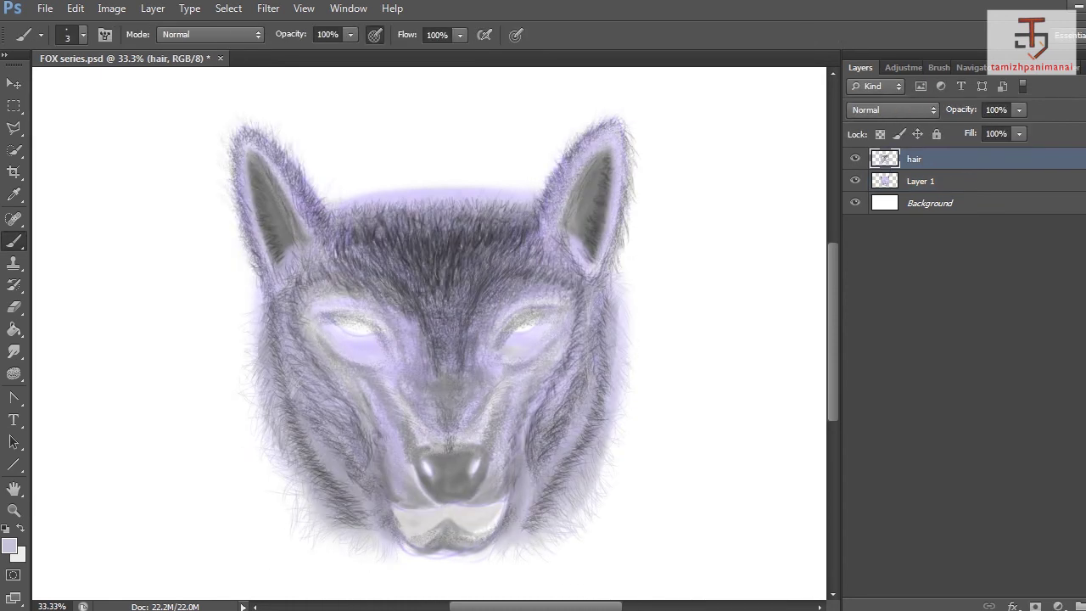
Paint light purple along both sides of the muzzle on Layer 1 with a 6 px brush.
{"action": "left_click", "coordinate": [925, 180]}
{"action": "right_click", "coordinate": [422, 387]}
{"action": "left_click_drag", "start_coordinate": [438, 431], "coordinate": [441, 432]}
{"action": "key", "text": "Return"}
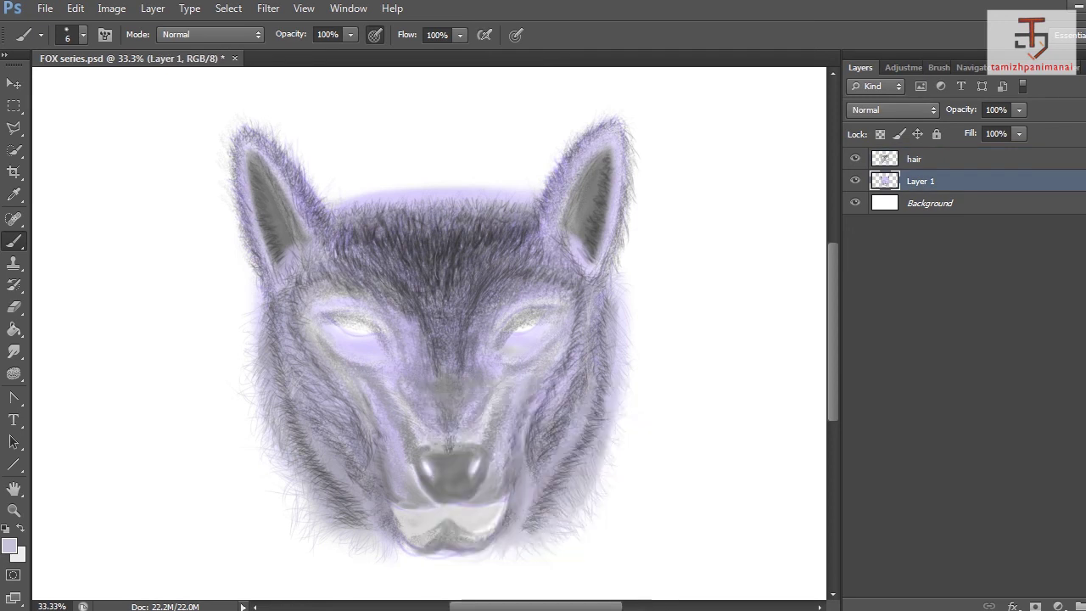
{"action": "left_click_drag", "start_coordinate": [377, 459], "coordinate": [380, 488]}
{"action": "left_click_drag", "start_coordinate": [518, 482], "coordinate": [514, 501]}
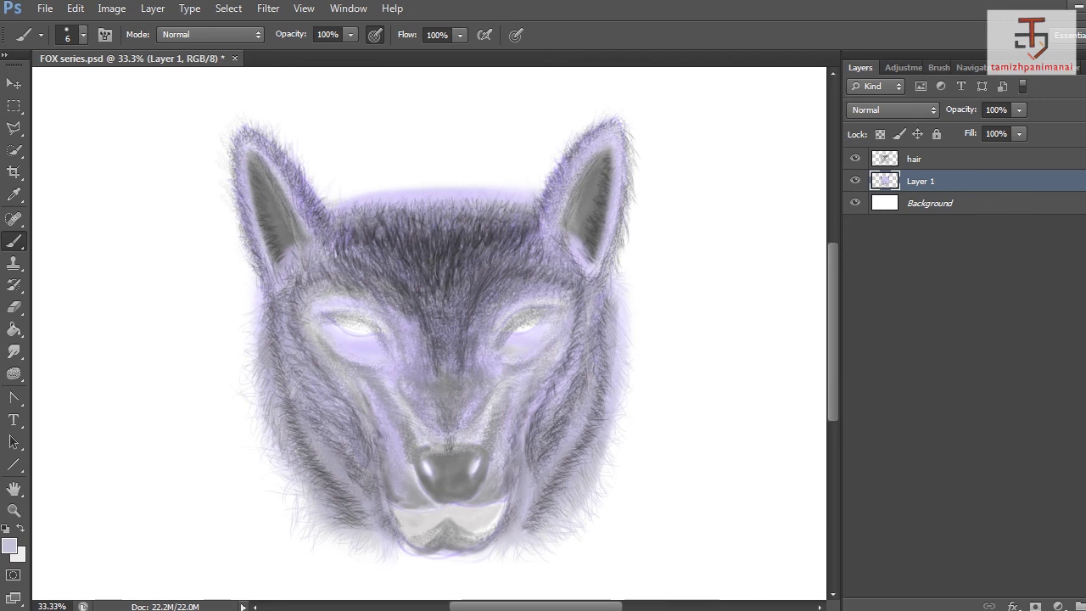
Paint sampled grey-purple tones over the upper lip edge and the muzzle sides on the hair layer with the 6 px brush.
{"action": "key", "text": "alt+bracketright"}
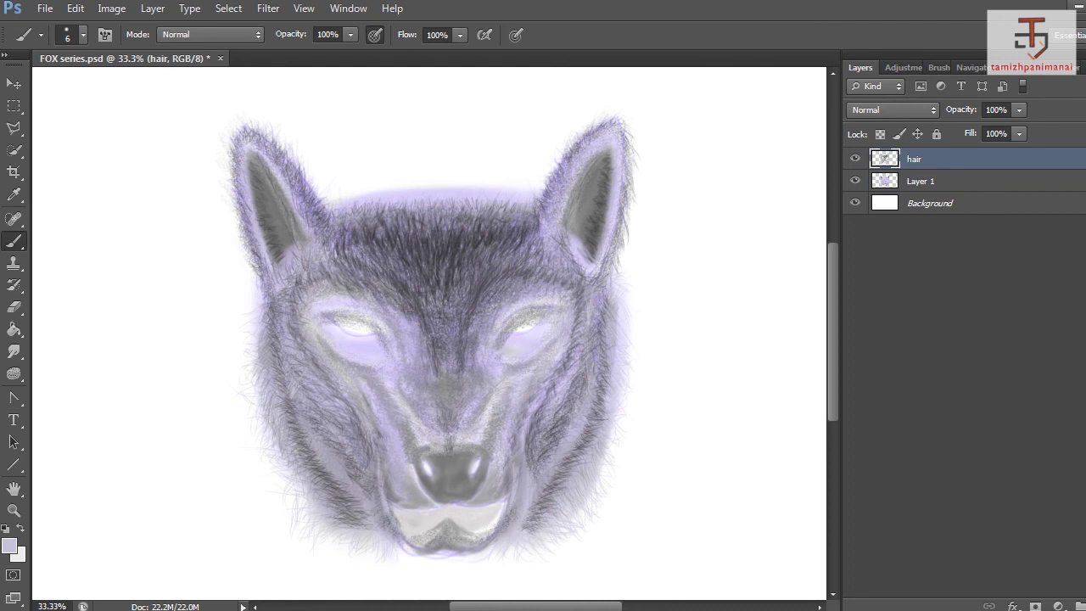
{"action": "scroll", "coordinate": [429, 335], "scroll_direction": "down", "scroll_amount": 2}
{"action": "left_click", "coordinate": [426, 489], "text": "alt"}
{"action": "mouse_move", "coordinate": [417, 484]}
{"action": "left_mouse_down"}
{"action": "mouse_move", "coordinate": [434, 494]}
{"action": "mouse_move", "coordinate": [488, 482]}
{"action": "mouse_move", "coordinate": [417, 488]}
{"action": "left_mouse_up"}
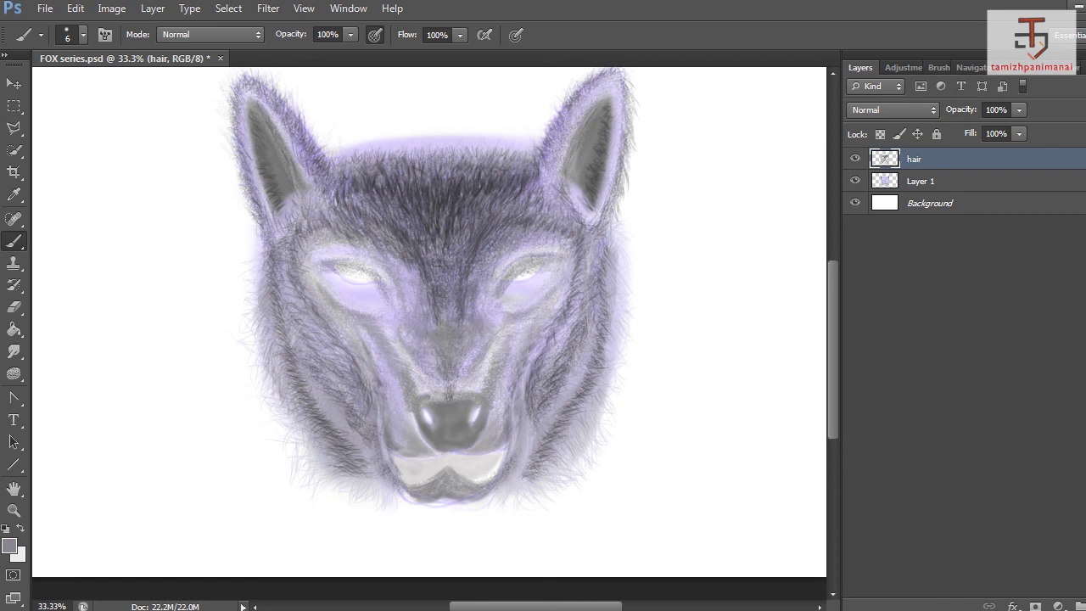
{"action": "left_click", "coordinate": [422, 469], "text": "alt"}
{"action": "left_click", "coordinate": [411, 431], "text": "alt"}
{"action": "left_click_drag", "start_coordinate": [414, 458], "coordinate": [433, 456]}
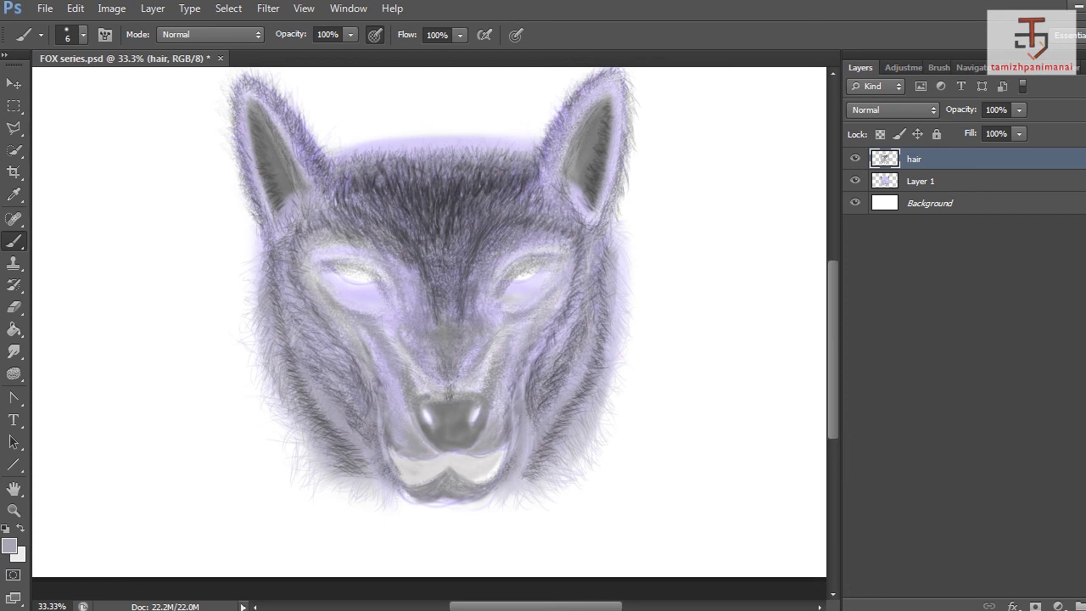
{"action": "left_click", "coordinate": [491, 456], "text": "alt"}
{"action": "left_click", "coordinate": [419, 380], "text": "alt"}
{"action": "left_click_drag", "start_coordinate": [384, 425], "coordinate": [385, 438]}
Choose a light purple brush colour and extend both mouth corners upward around the muzzle on the hair layer.
{"action": "left_click", "coordinate": [9, 545]}
{"action": "left_click", "coordinate": [552, 318]}
{"action": "left_click", "coordinate": [930, 290]}
{"action": "key", "text": "b"}
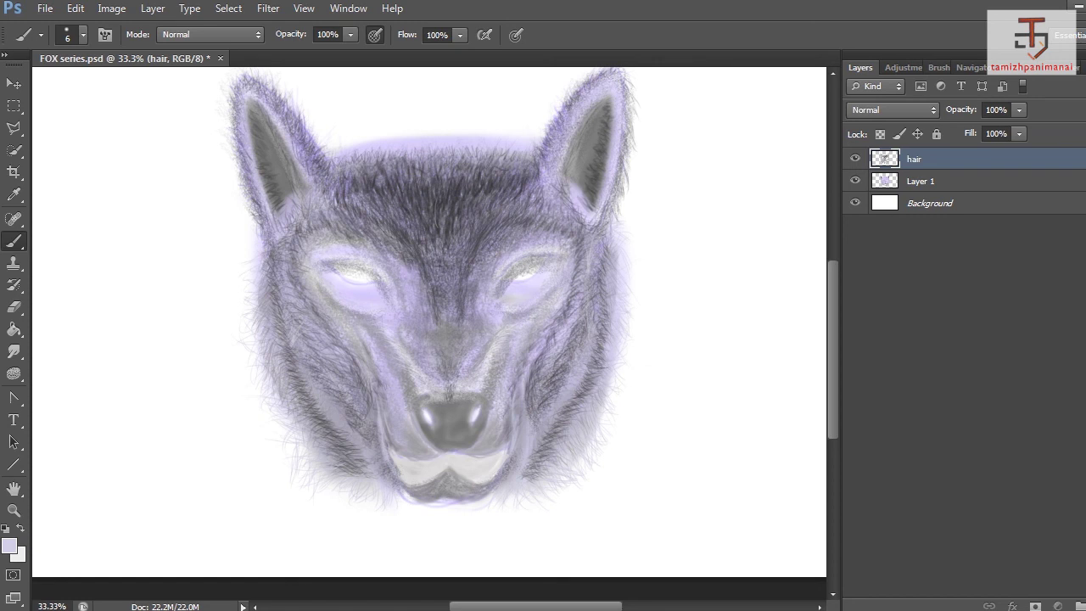
{"action": "left_click", "coordinate": [937, 181]}
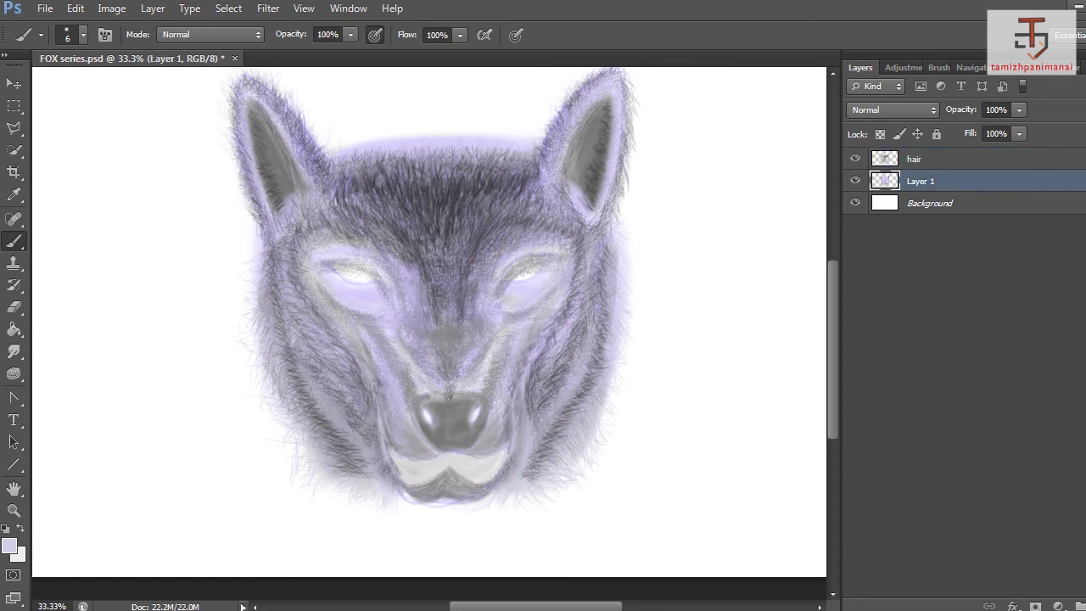
{"action": "key", "text": "alt+bracketright"}
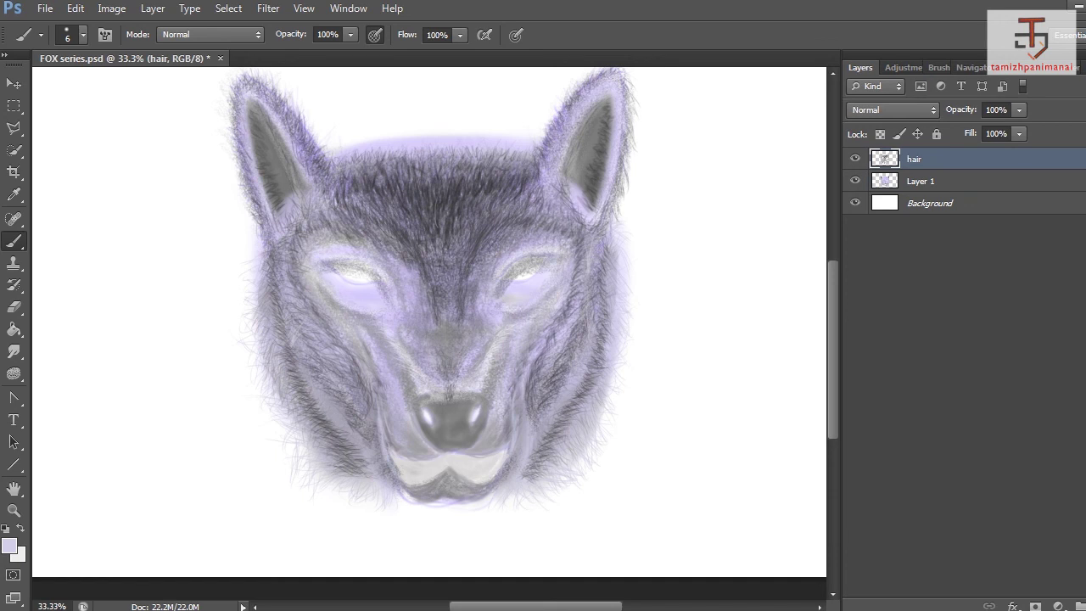
{"action": "key", "text": "alt+bracketleft"}
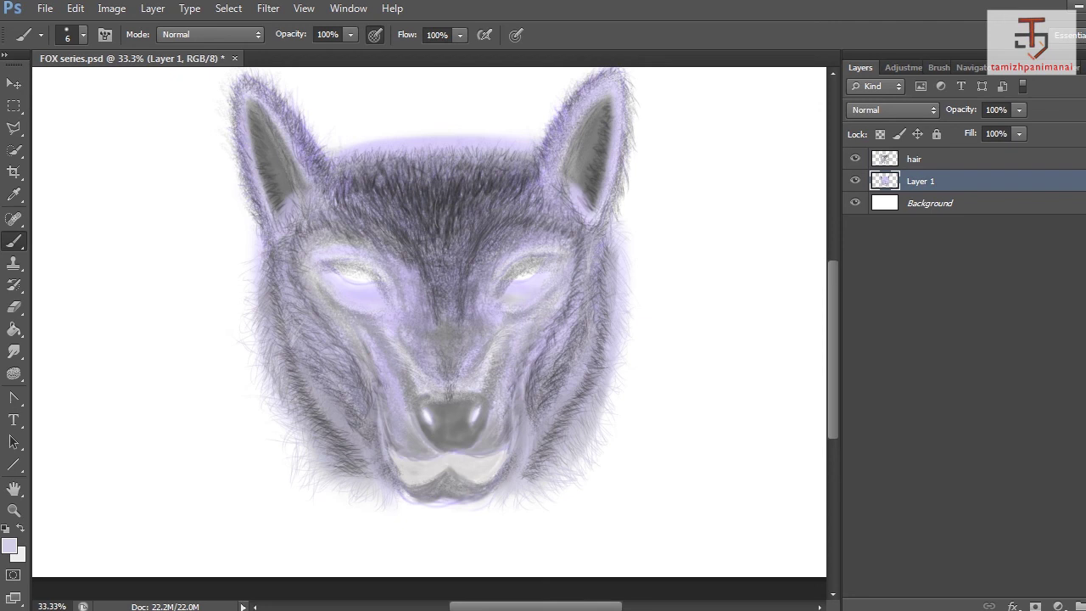
{"action": "key", "text": "alt+bracketright"}
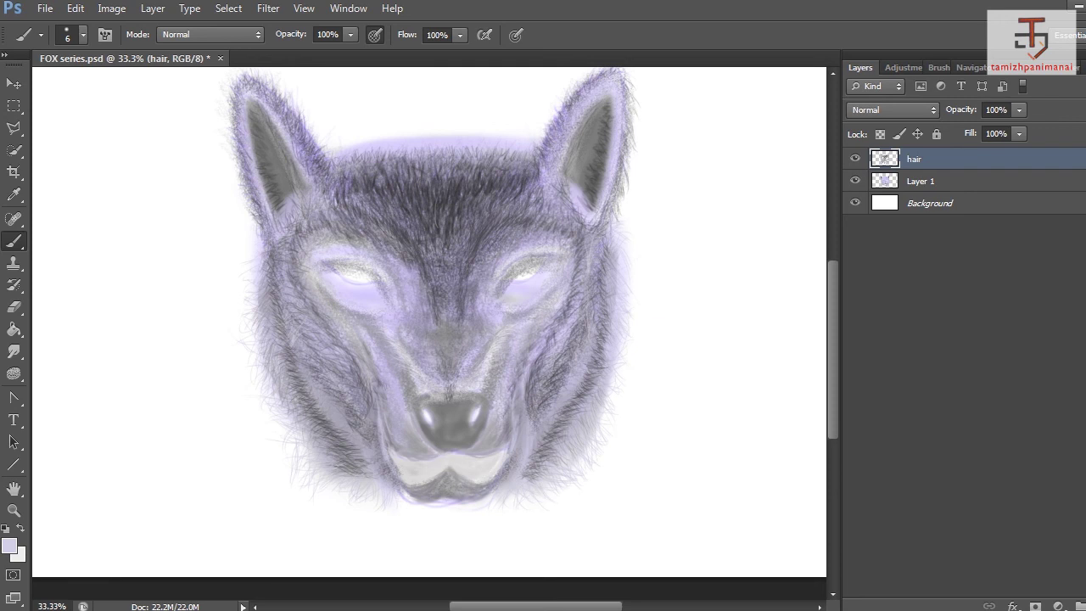
{"action": "left_click_drag", "start_coordinate": [387, 457], "coordinate": [396, 471]}
{"action": "left_click", "coordinate": [519, 449], "text": "alt"}
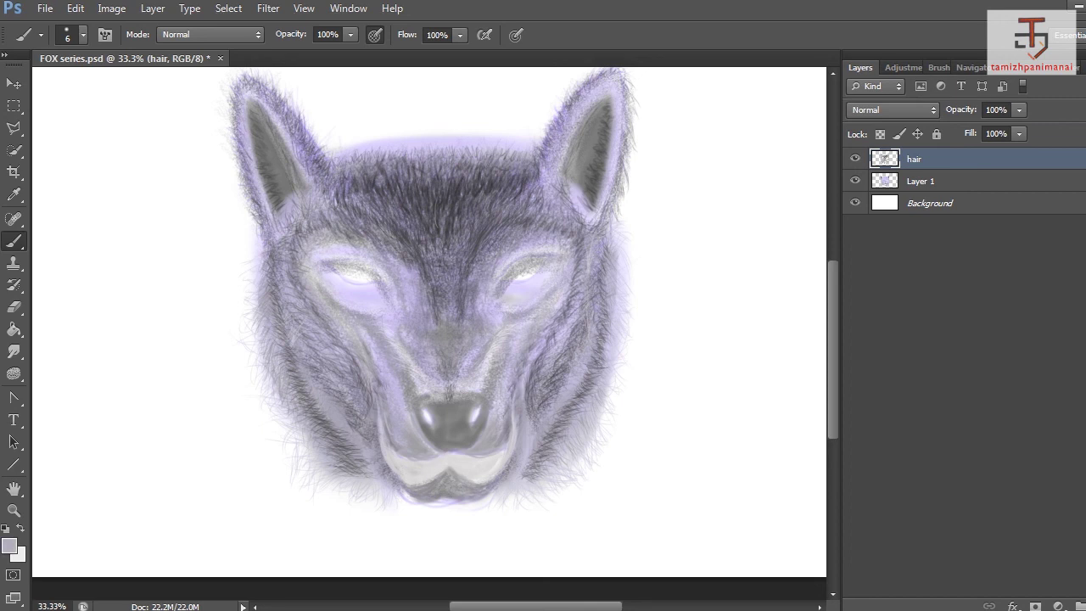
Choose a dark grey and paint short fur strokes along both sides of the nose bridge on the hair layer.
{"action": "left_click", "coordinate": [9, 547]}
{"action": "left_click", "coordinate": [552, 433]}
{"action": "left_click", "coordinate": [540, 456]}
{"action": "left_click", "coordinate": [955, 288]}
{"action": "left_click_drag", "start_coordinate": [413, 399], "coordinate": [395, 377]}
{"action": "left_click_drag", "start_coordinate": [407, 379], "coordinate": [393, 363]}
{"action": "left_click_drag", "start_coordinate": [400, 365], "coordinate": [376, 334]}
{"action": "mouse_move", "coordinate": [482, 395]}
{"action": "left_mouse_down"}
{"action": "mouse_move", "coordinate": [517, 339]}
{"action": "mouse_move", "coordinate": [507, 347]}
{"action": "left_mouse_up"}
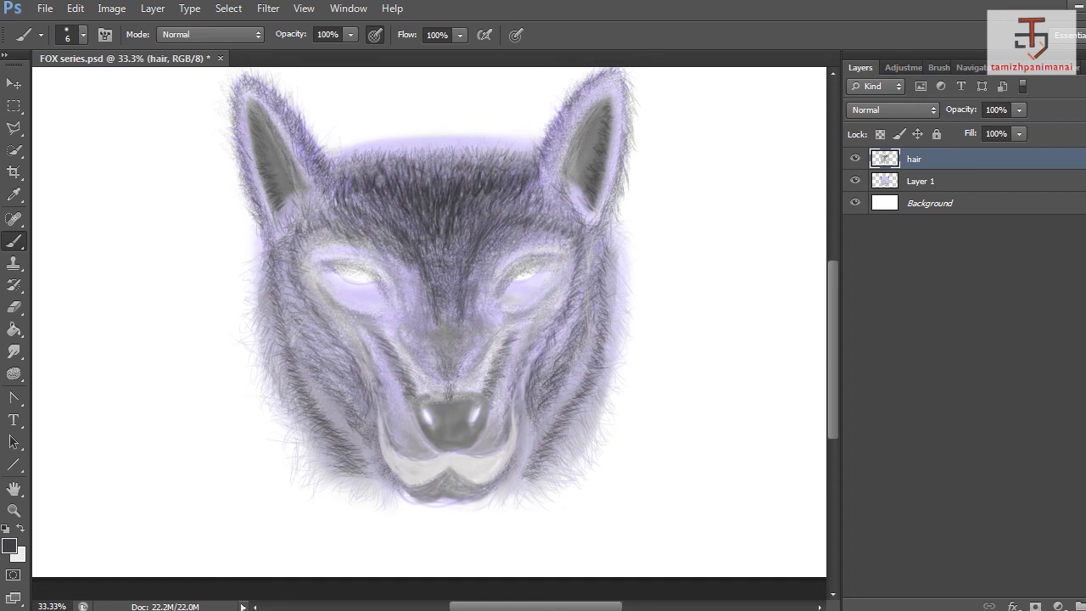
{"action": "left_click_drag", "start_coordinate": [497, 348], "coordinate": [508, 345]}
Blend the dark nose-bridge stripes with fur strokes in sampled mid-grey tones on both sides of the muzzle.
{"action": "left_click", "coordinate": [476, 384], "text": "alt"}
{"action": "left_click", "coordinate": [405, 352], "text": "alt"}
{"action": "left_click_drag", "start_coordinate": [402, 348], "coordinate": [410, 363]}
{"action": "left_click_drag", "start_coordinate": [409, 355], "coordinate": [435, 383]}
{"action": "left_click_drag", "start_coordinate": [411, 361], "coordinate": [430, 388]}
{"action": "left_click_drag", "start_coordinate": [385, 327], "coordinate": [393, 338]}
{"action": "left_click_drag", "start_coordinate": [482, 368], "coordinate": [471, 382]}
{"action": "left_click_drag", "start_coordinate": [495, 345], "coordinate": [463, 389]}
{"action": "mouse_move", "coordinate": [487, 368]}
{"action": "left_mouse_down"}
{"action": "mouse_move", "coordinate": [479, 384]}
{"action": "mouse_move", "coordinate": [487, 359]}
{"action": "left_mouse_up"}
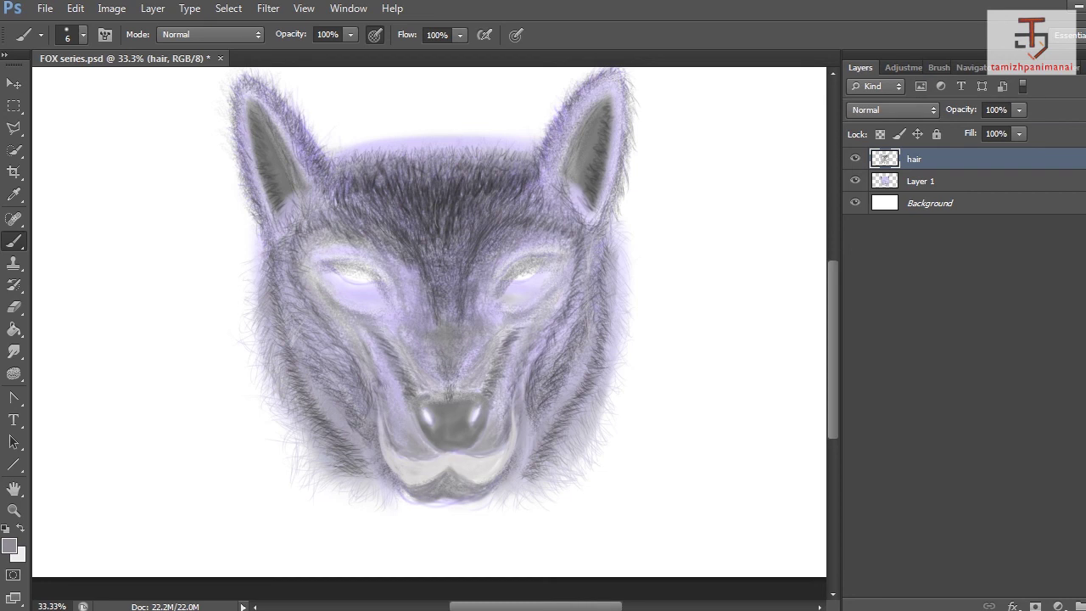
Paint sampled grey along the upper edge of the nose, and compare both layers by hiding and showing each.
{"action": "left_click", "coordinate": [421, 386], "text": "alt"}
{"action": "left_click", "coordinate": [425, 391], "text": "alt"}
{"action": "left_click_drag", "start_coordinate": [419, 392], "coordinate": [433, 391]}
{"action": "left_click", "coordinate": [855, 181]}
{"action": "left_click", "coordinate": [855, 180]}
{"action": "left_click", "coordinate": [855, 158]}
{"action": "left_click", "coordinate": [855, 158]}
Darken the nose on Layer 1 with dark grey and a 17 px brush, leaving the two highlights.
{"action": "left_click", "coordinate": [921, 181]}
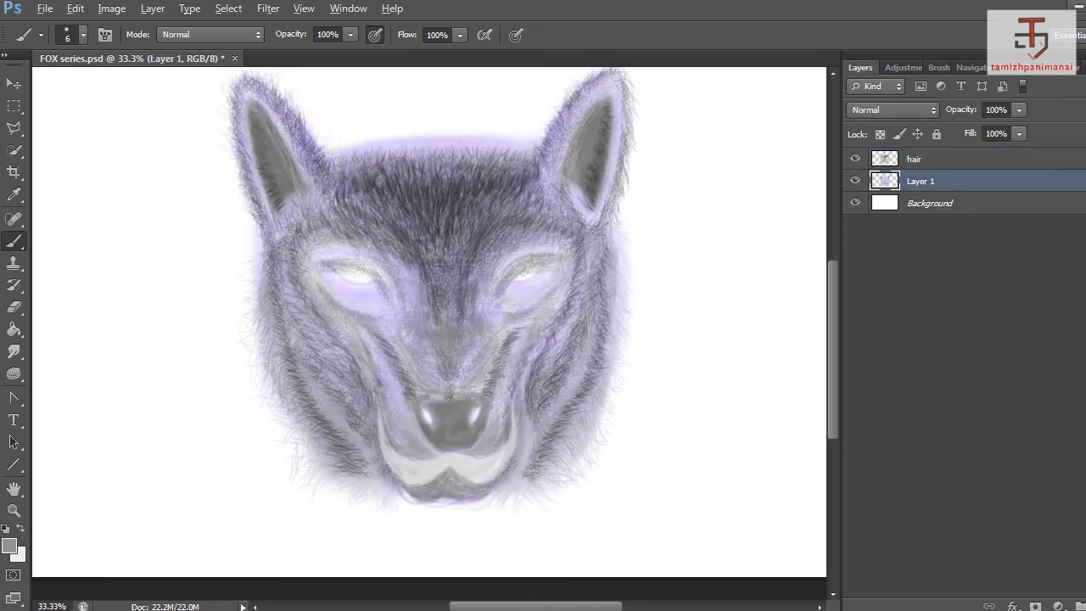
{"action": "left_click", "coordinate": [394, 387], "text": "alt"}
{"action": "right_click", "coordinate": [391, 389]}
{"action": "mouse_move", "coordinate": [410, 431]}
{"action": "left_mouse_down"}
{"action": "mouse_move", "coordinate": [454, 431]}
{"action": "mouse_move", "coordinate": [432, 407]}
{"action": "mouse_move", "coordinate": [443, 407]}
{"action": "mouse_move", "coordinate": [439, 428]}
{"action": "mouse_move", "coordinate": [479, 403]}
{"action": "mouse_move", "coordinate": [438, 431]}
{"action": "mouse_move", "coordinate": [460, 445]}
{"action": "mouse_move", "coordinate": [450, 448]}
{"action": "mouse_move", "coordinate": [419, 415]}
{"action": "mouse_move", "coordinate": [463, 442]}
{"action": "left_mouse_up"}
{"action": "key", "text": "Return"}
{"action": "left_click", "coordinate": [10, 545]}
{"action": "left_click", "coordinate": [530, 455]}
{"action": "left_click", "coordinate": [930, 291]}
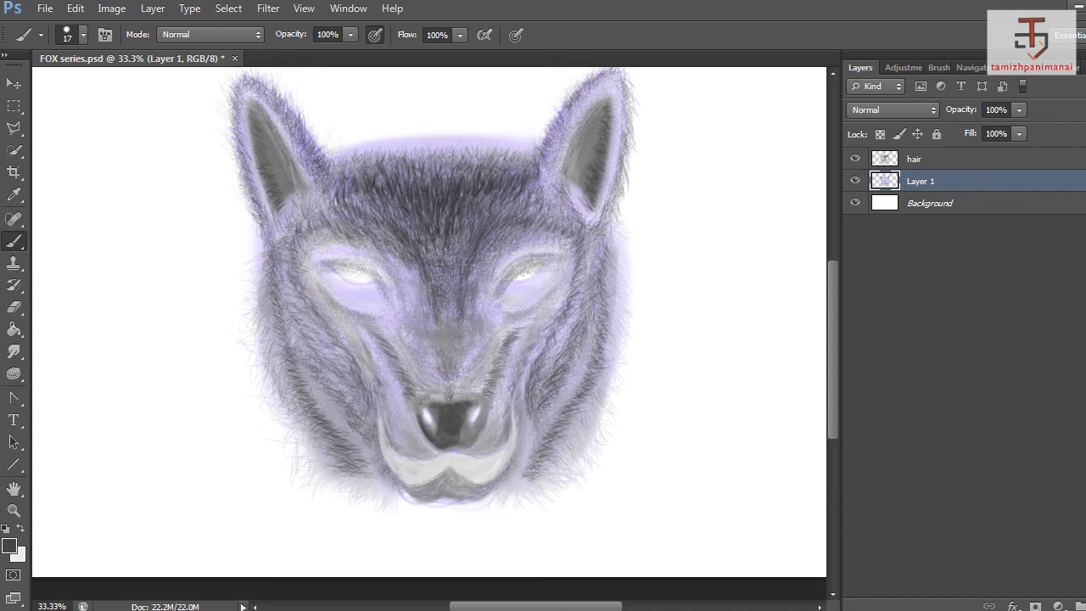
{"action": "mouse_move", "coordinate": [470, 425]}
{"action": "left_mouse_down"}
{"action": "mouse_move", "coordinate": [457, 449]}
{"action": "mouse_move", "coordinate": [478, 431]}
{"action": "left_mouse_up"}
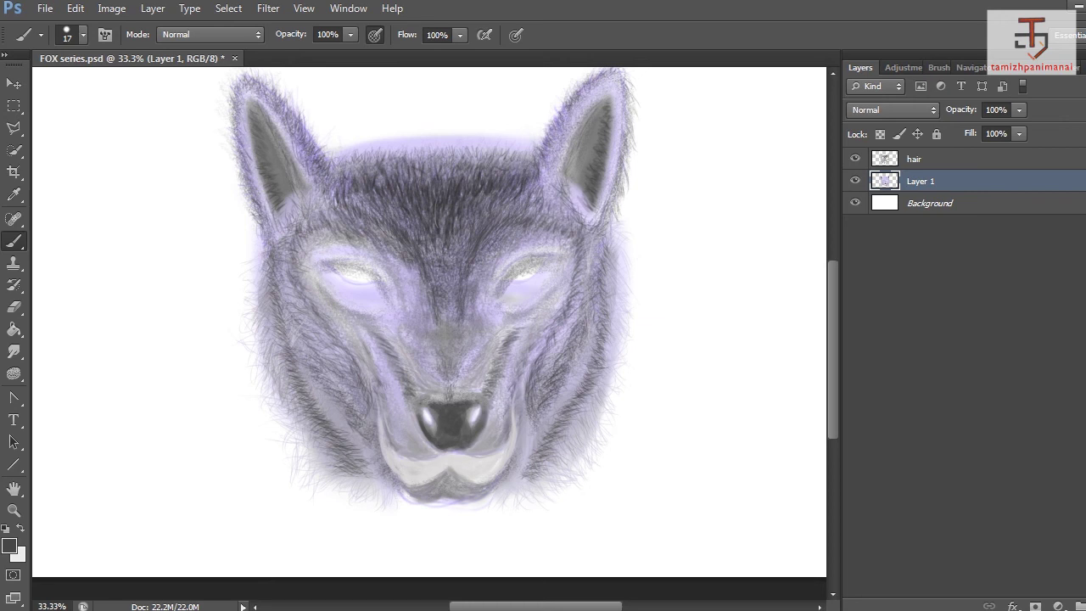
Paint a dark grey rim around the nose on the hair layer, and check both layers by hiding and showing each.
{"action": "key", "text": "alt+bracketright"}
{"action": "mouse_move", "coordinate": [431, 401]}
{"action": "left_mouse_down"}
{"action": "mouse_move", "coordinate": [417, 405]}
{"action": "mouse_move", "coordinate": [436, 398]}
{"action": "mouse_move", "coordinate": [424, 400]}
{"action": "left_mouse_up"}
{"action": "mouse_move", "coordinate": [442, 402]}
{"action": "left_mouse_down"}
{"action": "mouse_move", "coordinate": [431, 397]}
{"action": "mouse_move", "coordinate": [473, 398]}
{"action": "mouse_move", "coordinate": [483, 411]}
{"action": "left_mouse_up"}
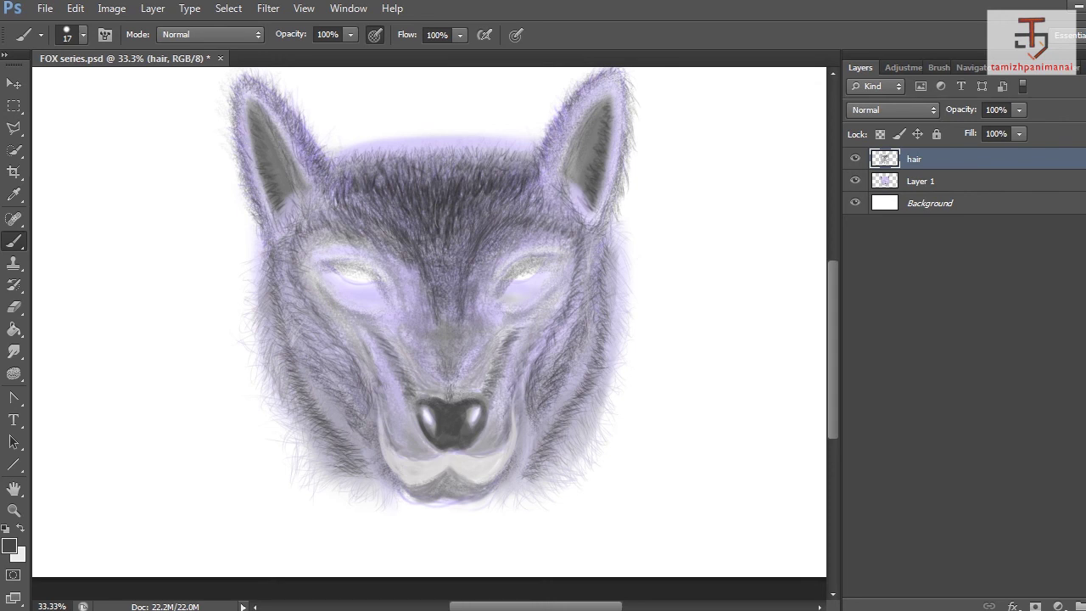
{"action": "mouse_move", "coordinate": [419, 409]}
{"action": "left_mouse_down"}
{"action": "mouse_move", "coordinate": [431, 445]}
{"action": "mouse_move", "coordinate": [418, 427]}
{"action": "mouse_move", "coordinate": [476, 440]}
{"action": "mouse_move", "coordinate": [454, 451]}
{"action": "mouse_move", "coordinate": [482, 429]}
{"action": "left_mouse_up"}
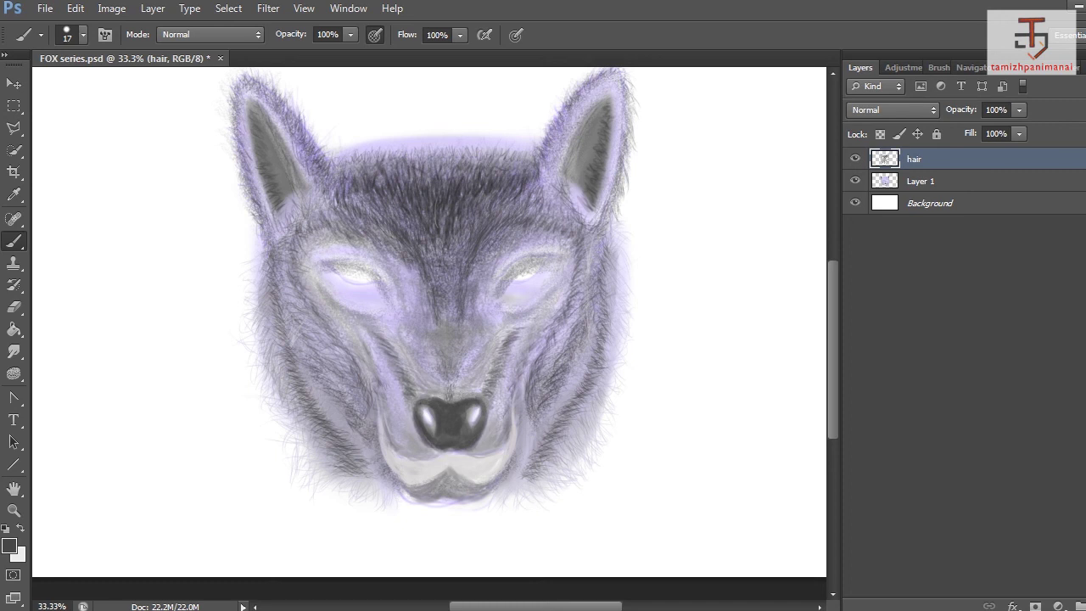
{"action": "mouse_move", "coordinate": [428, 449]}
{"action": "left_mouse_down"}
{"action": "mouse_move", "coordinate": [441, 452]}
{"action": "mouse_move", "coordinate": [429, 446]}
{"action": "left_mouse_up"}
{"action": "left_click_drag", "start_coordinate": [418, 412], "coordinate": [422, 405]}
{"action": "left_click", "coordinate": [855, 158]}
{"action": "left_click", "coordinate": [855, 158]}
{"action": "left_click", "coordinate": [855, 181]}
{"action": "left_click", "coordinate": [855, 181]}
Erase inside the two nose highlights on Layer 1 with a 7 px eraser at reduced opacity.
{"action": "key", "text": "e"}
{"action": "right_click", "coordinate": [486, 388]}
{"action": "type", "text": "7"}
{"action": "key", "text": "Return"}
{"action": "key", "text": "alt+bracketleft"}
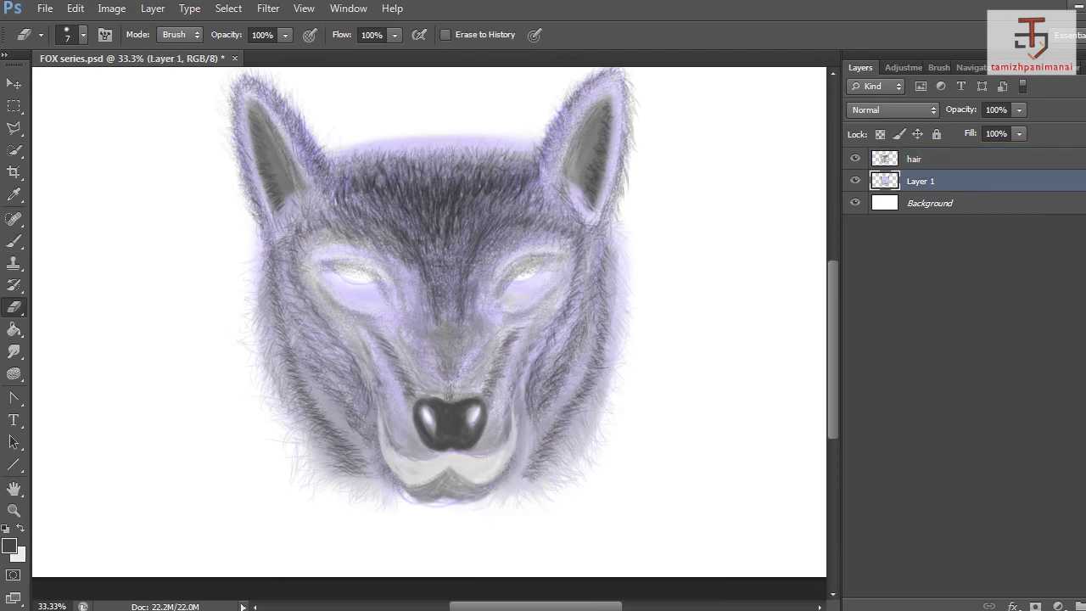
{"action": "left_click_drag", "start_coordinate": [285, 55], "coordinate": [207, 54]}
{"action": "left_click_drag", "start_coordinate": [471, 419], "coordinate": [466, 428]}
{"action": "left_click_drag", "start_coordinate": [470, 422], "coordinate": [433, 426]}
Paint dark grey around the nose highlights on Layer 1 to narrow them with the 17 px brush.
{"action": "key", "text": "b"}
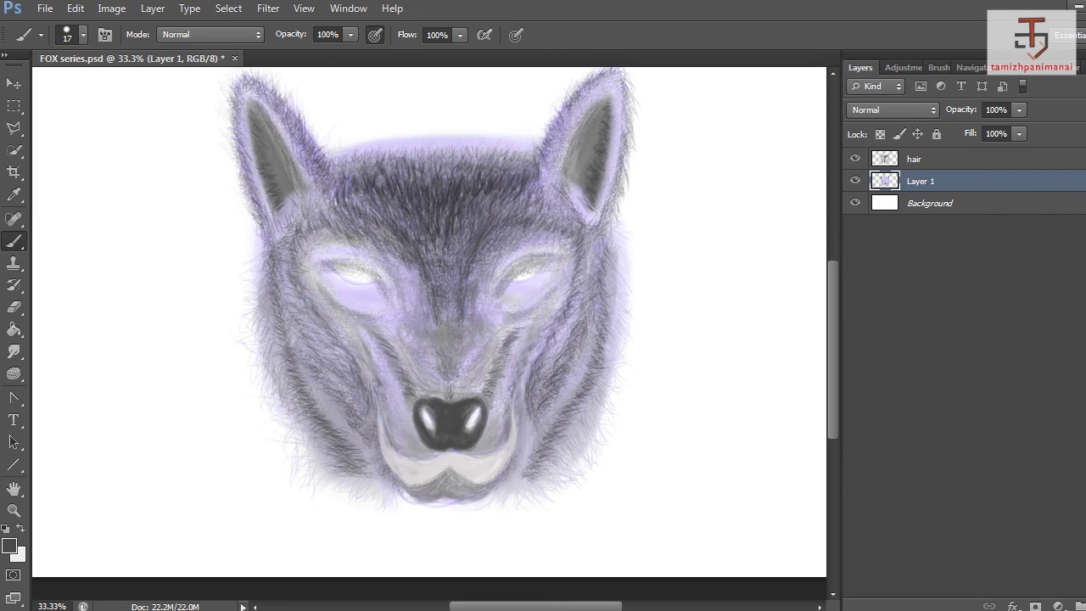
{"action": "left_click_drag", "start_coordinate": [430, 425], "coordinate": [470, 433]}
{"action": "left_click_drag", "start_coordinate": [432, 419], "coordinate": [424, 408]}
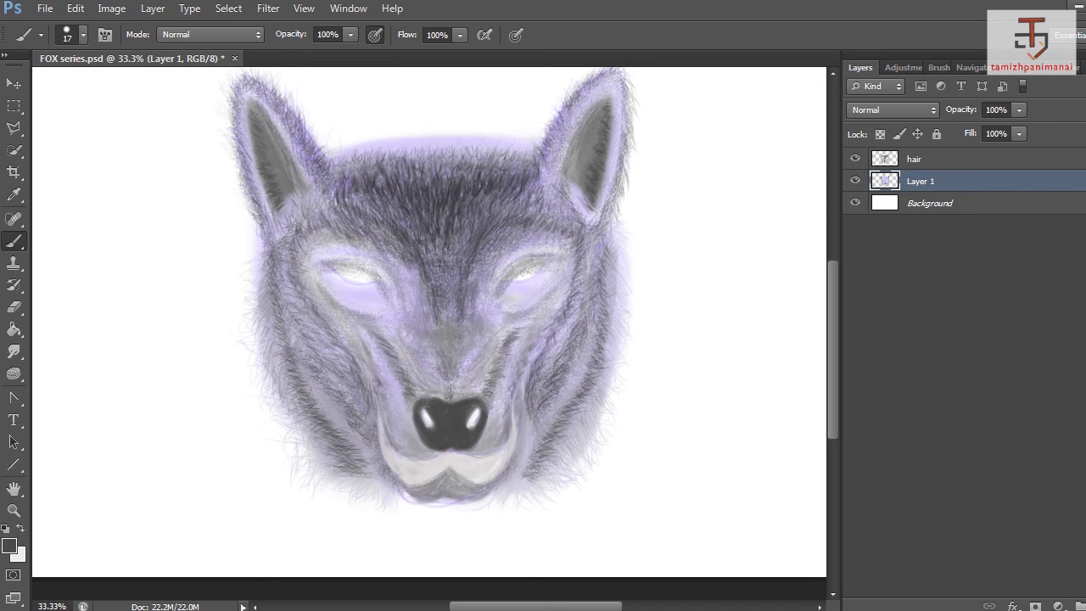
Warp the hair layer to pull the fur around both eyes upward and open the eye shapes.
{"action": "left_click", "coordinate": [942, 160]}
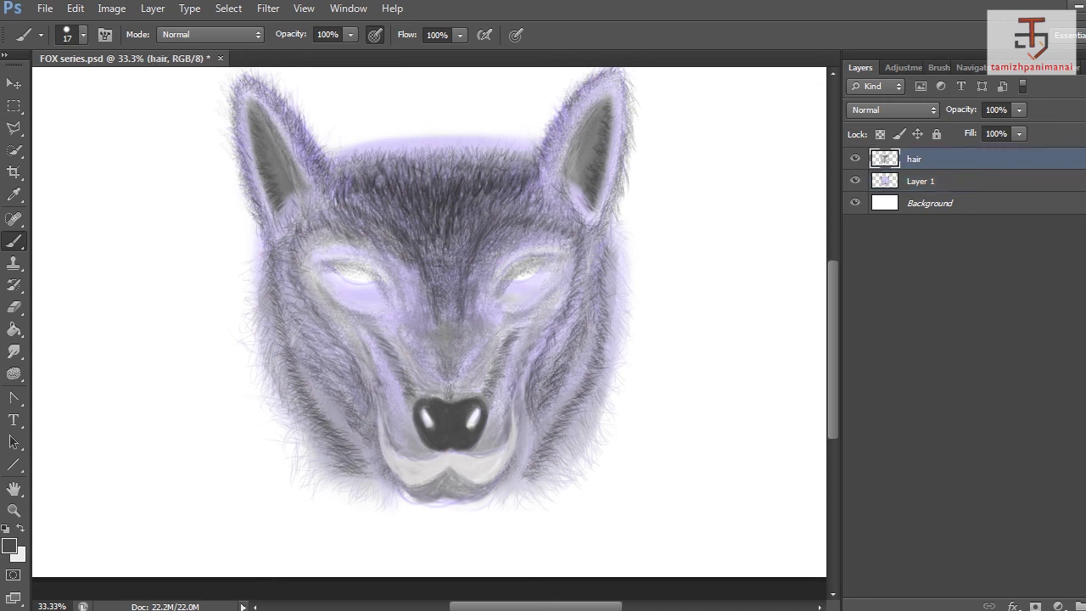
{"action": "key", "text": "ctrl+t"}
{"action": "left_click", "coordinate": [799, 34]}
{"action": "left_click_drag", "start_coordinate": [515, 269], "coordinate": [514, 257]}
{"action": "left_click_drag", "start_coordinate": [359, 278], "coordinate": [363, 265]}
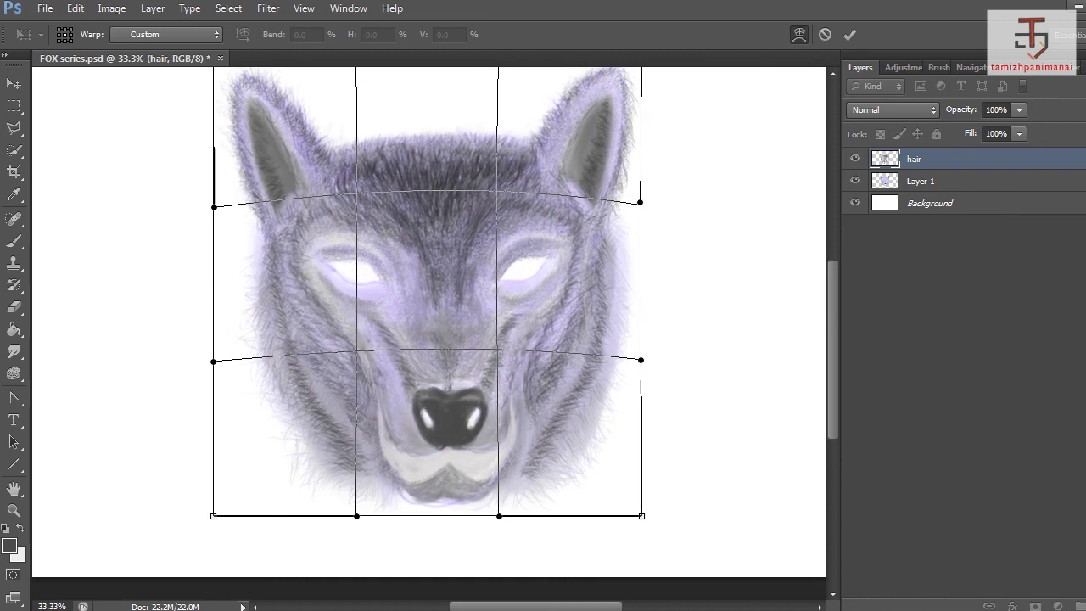
{"action": "left_click_drag", "start_coordinate": [502, 270], "coordinate": [497, 268]}
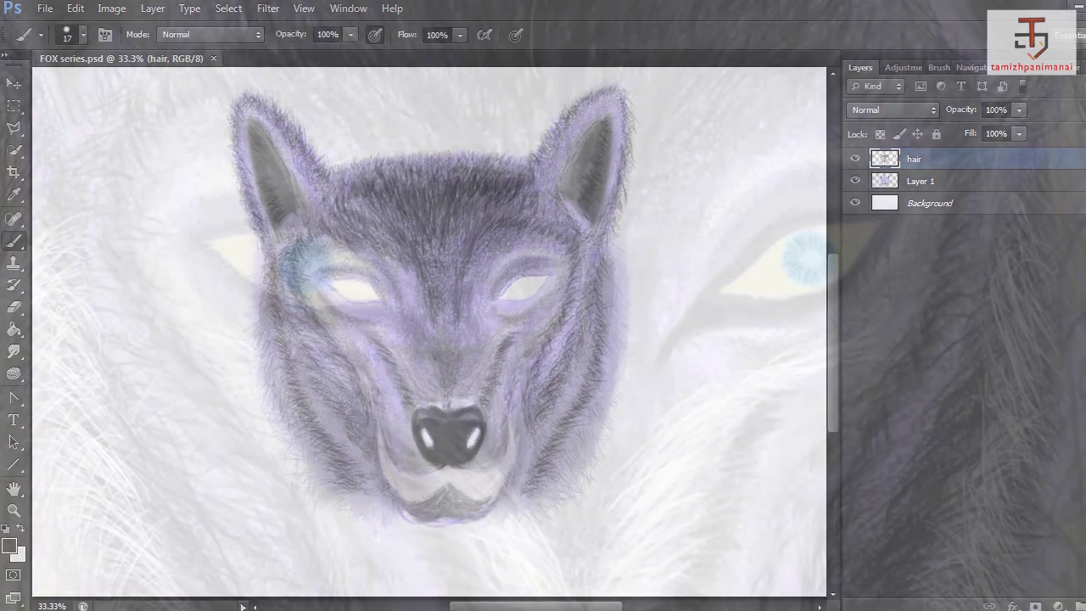